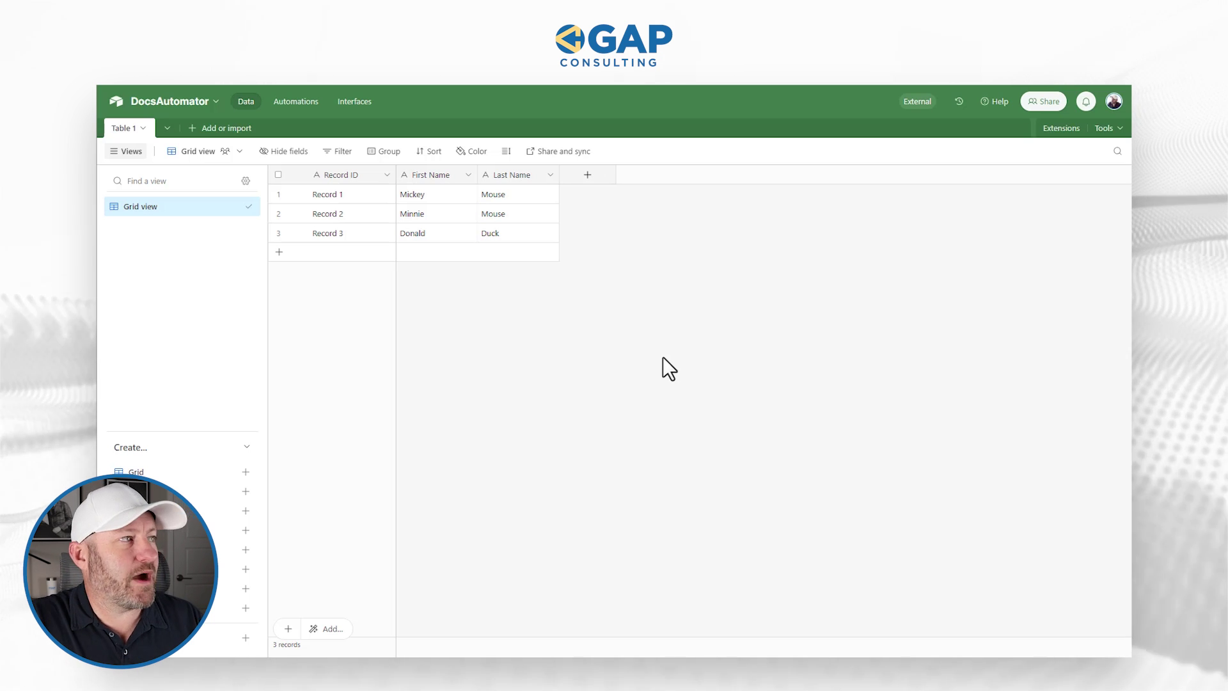
Add a field named Attachment of type Attachment after the Last Name field in Table 1
click(342, 195)
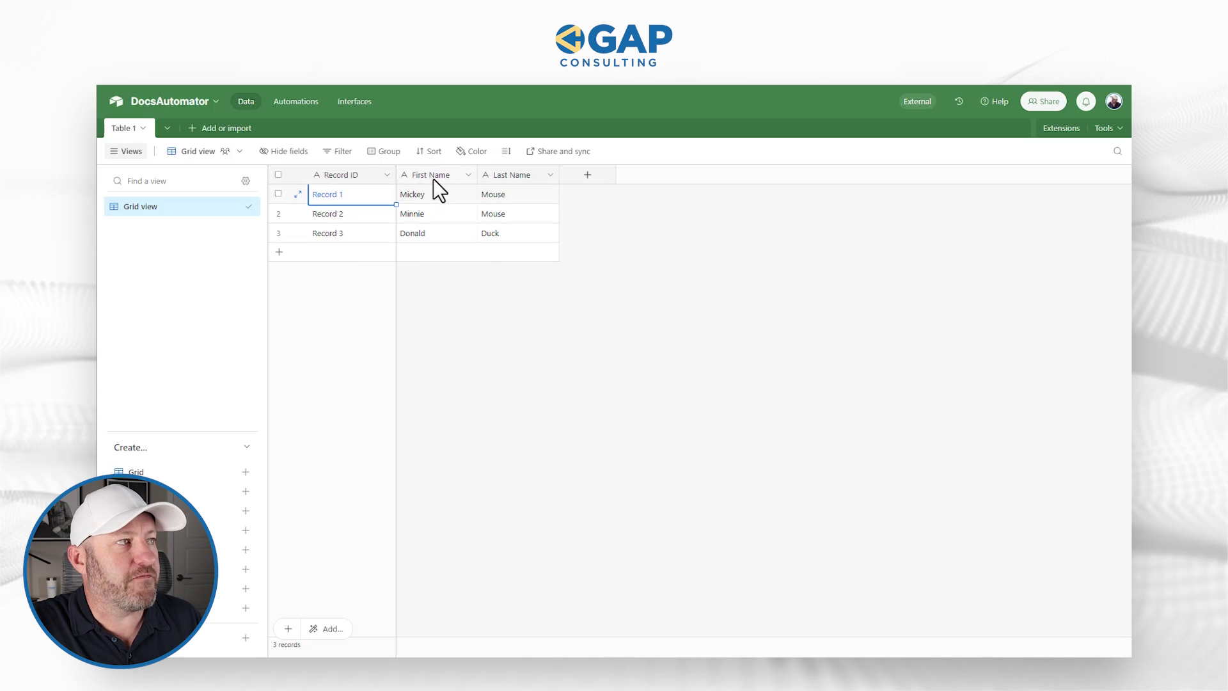
click(579, 182)
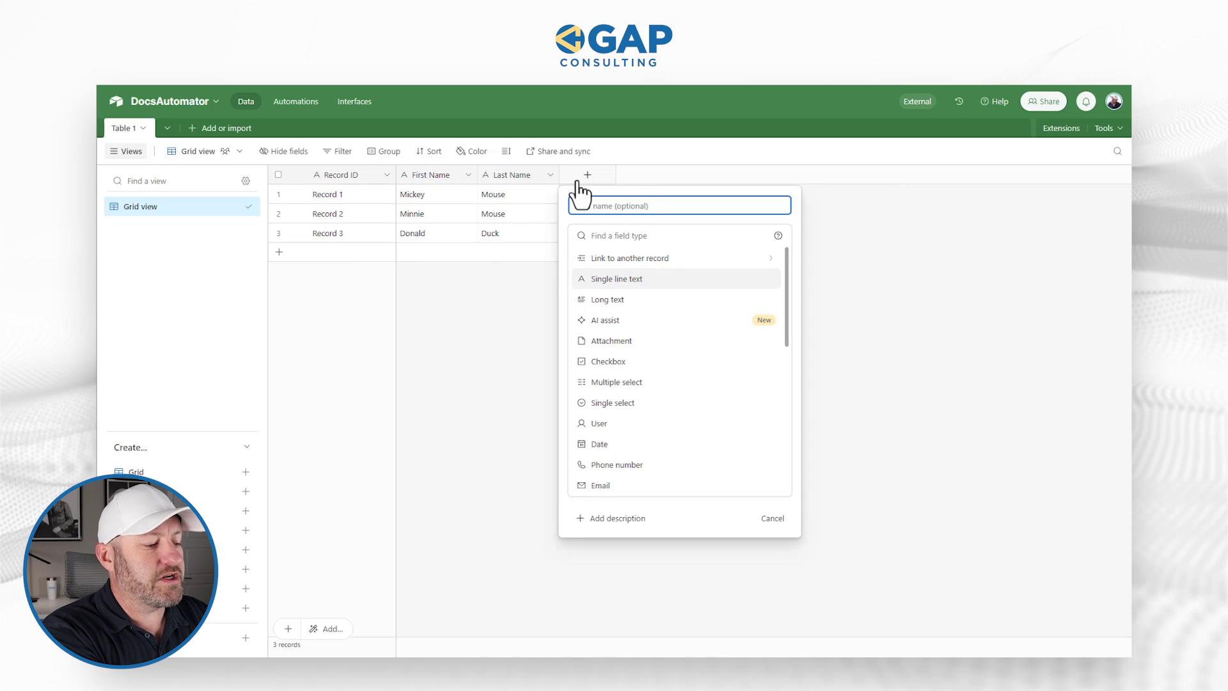
text(Attachment)
key(Tab)
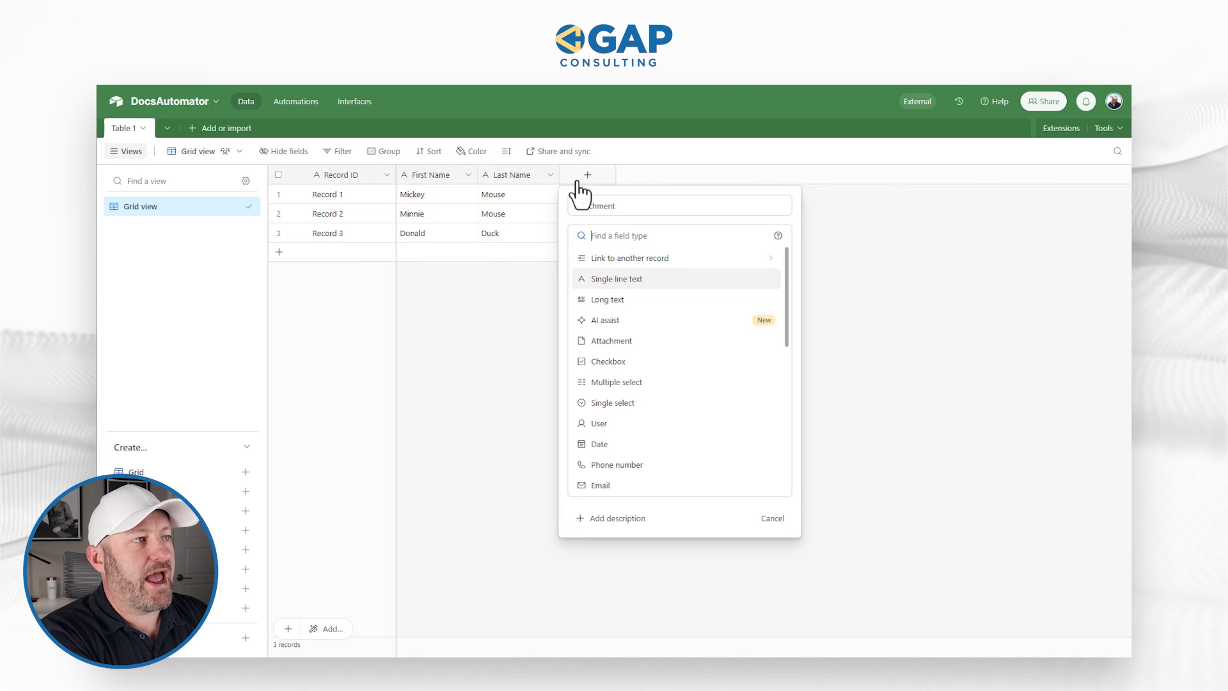
text(at)
key(Return)
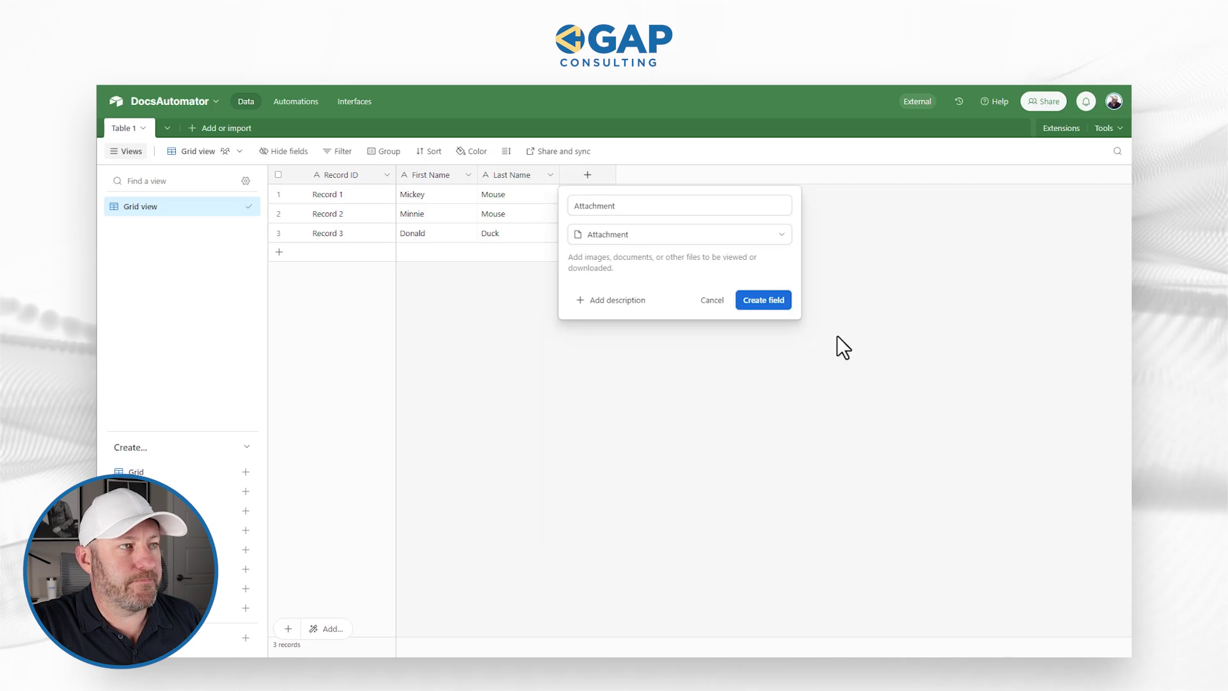
click(776, 304)
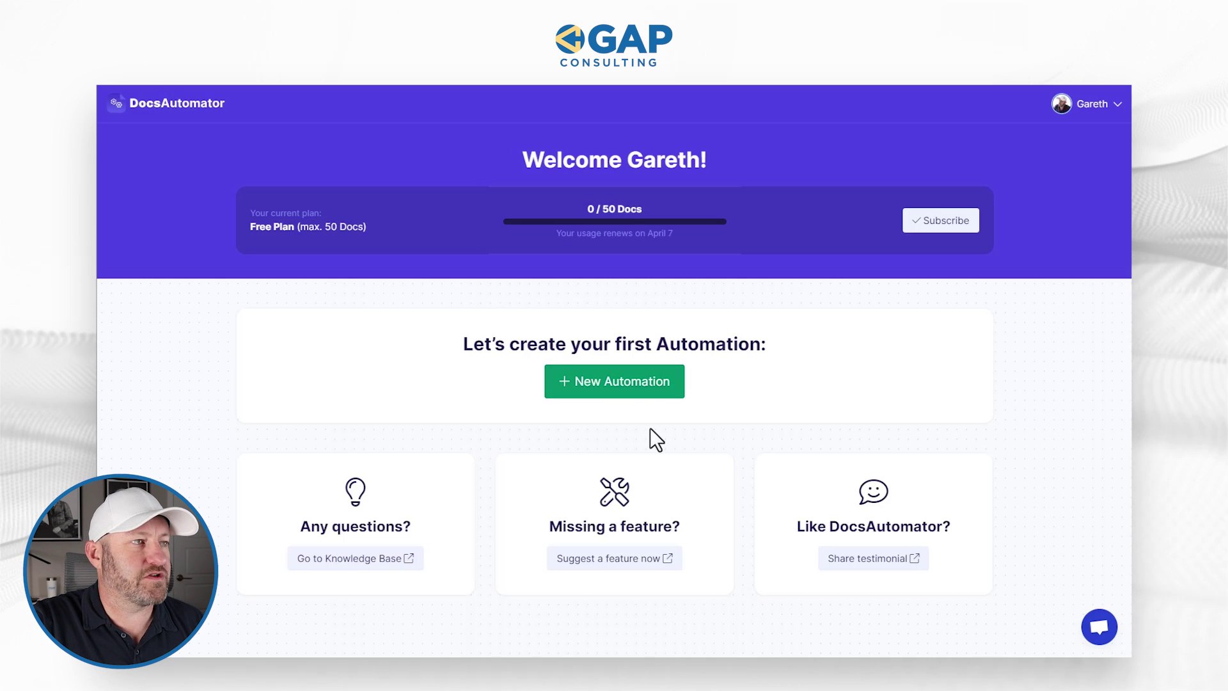
Switch to DocsAutomator and create a new automation named Auto Example with Airtable as its data source
click(643, 382)
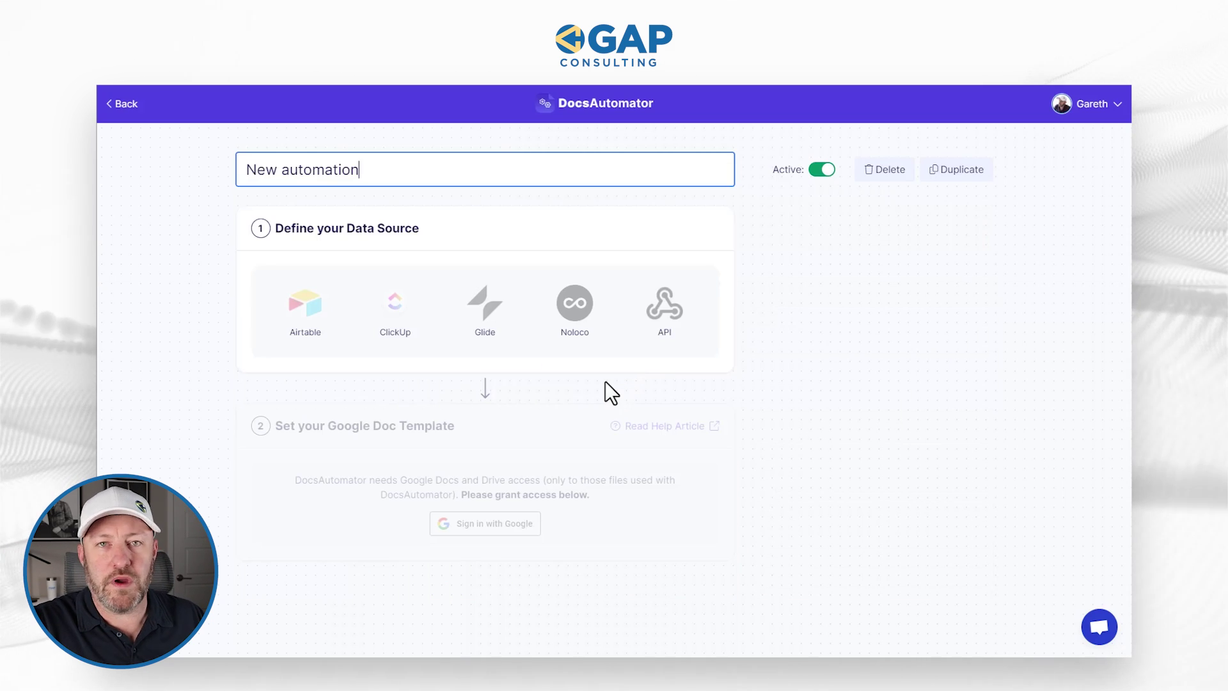
triple_click(448, 174)
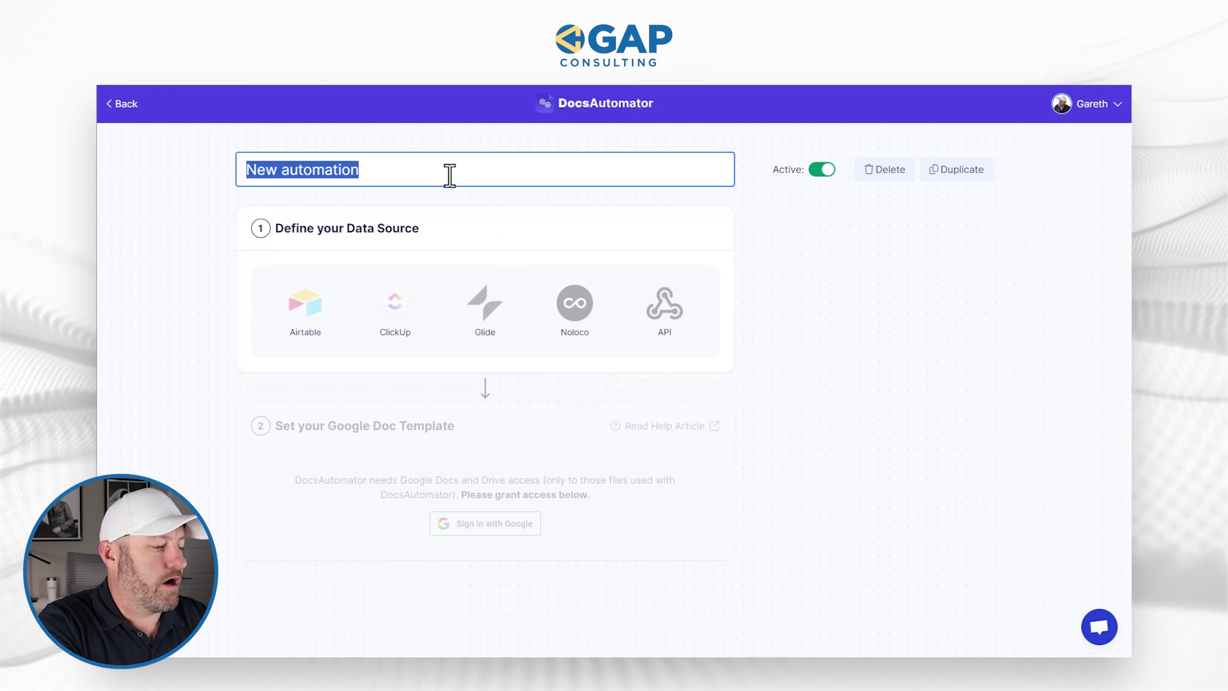
text(Auto Exam)
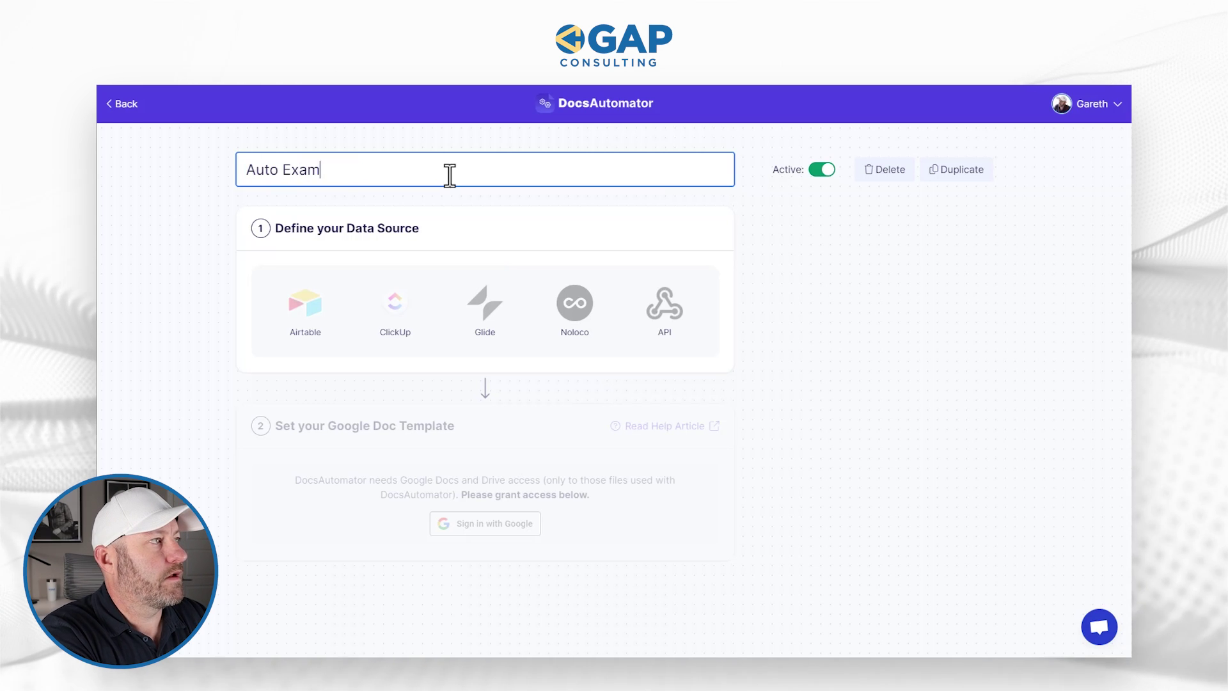
text(ple)
click(531, 236)
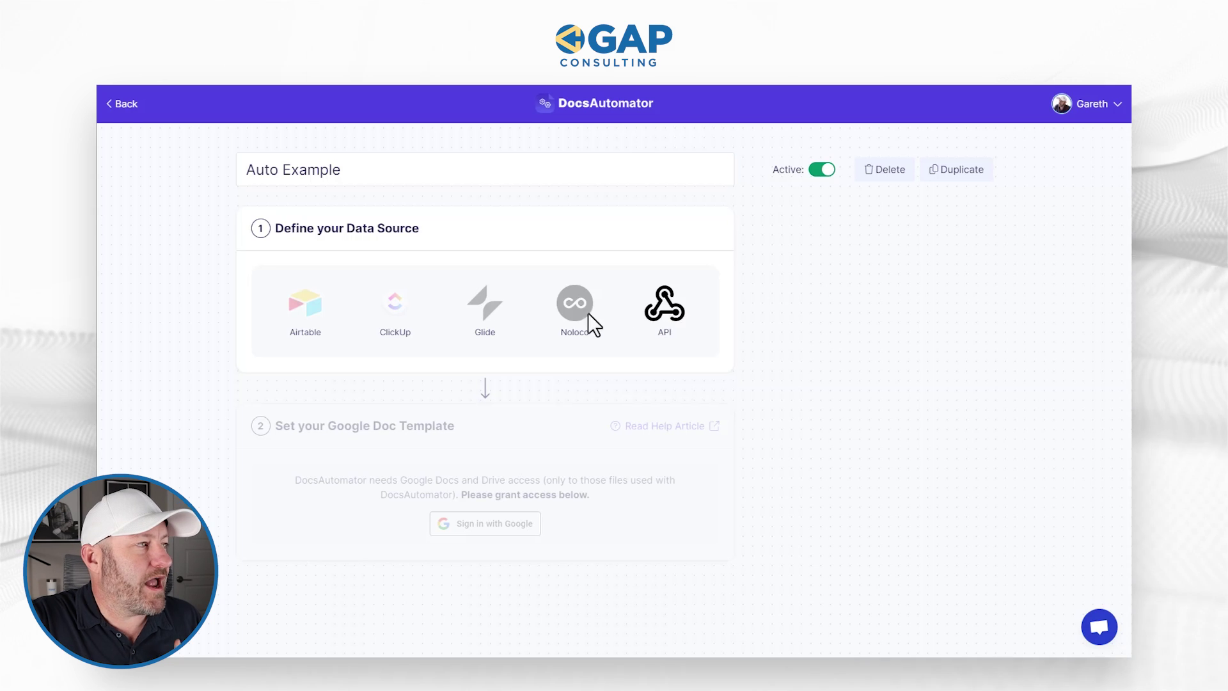
click(300, 310)
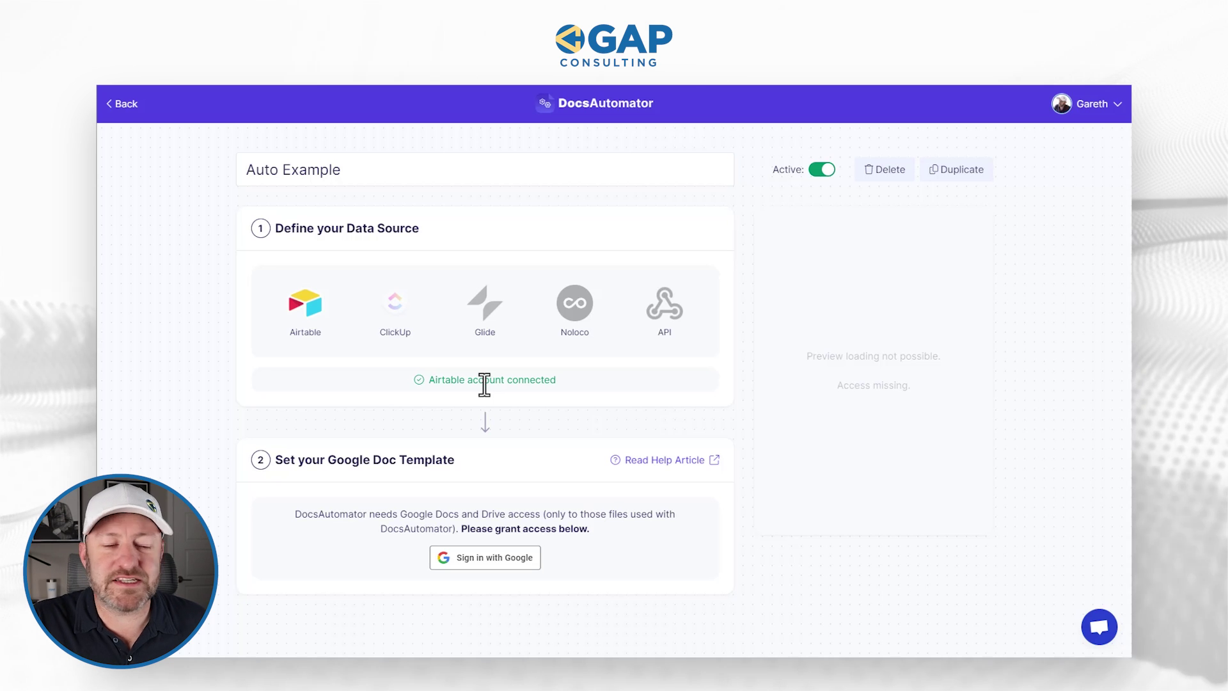
Sign in with the existing Google account and grant DocsAutomator access to Google Docs and Drive
click(492, 561)
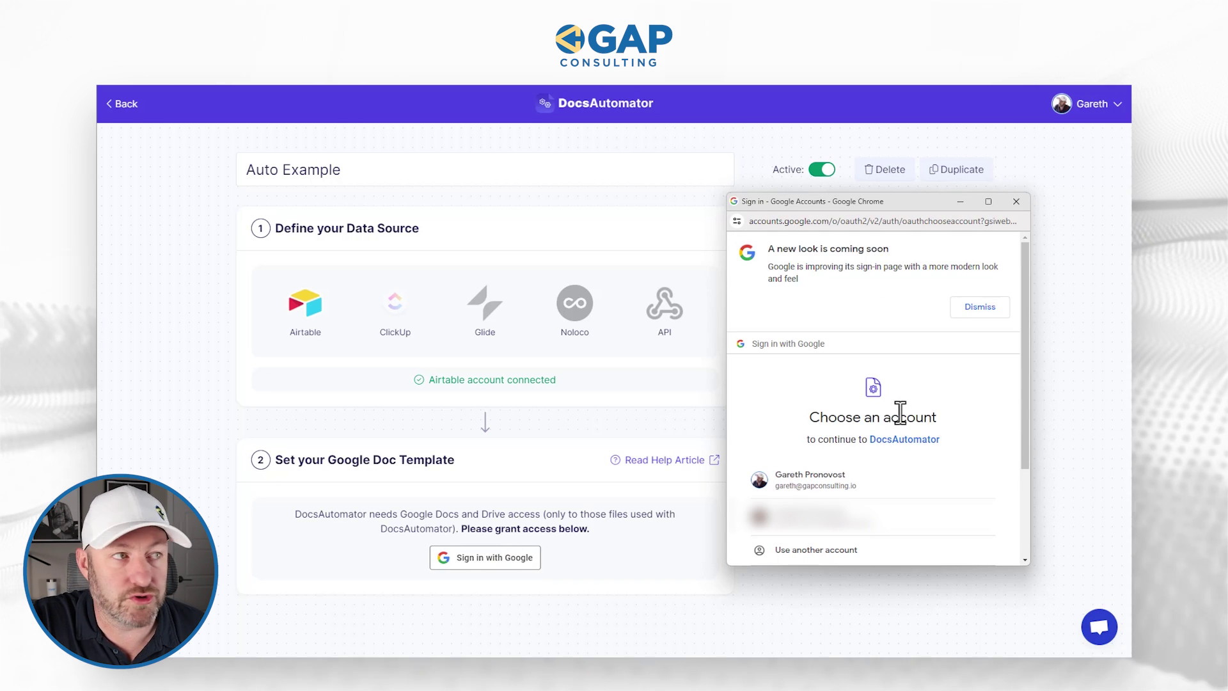
click(876, 475)
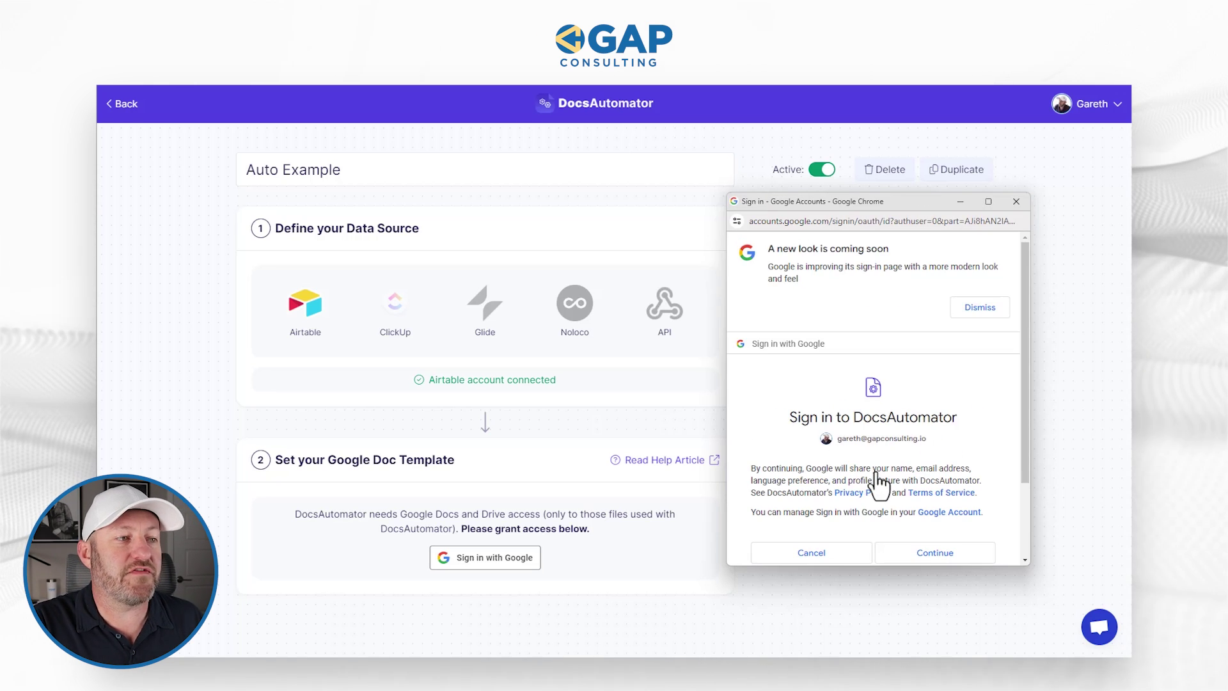
click(921, 555)
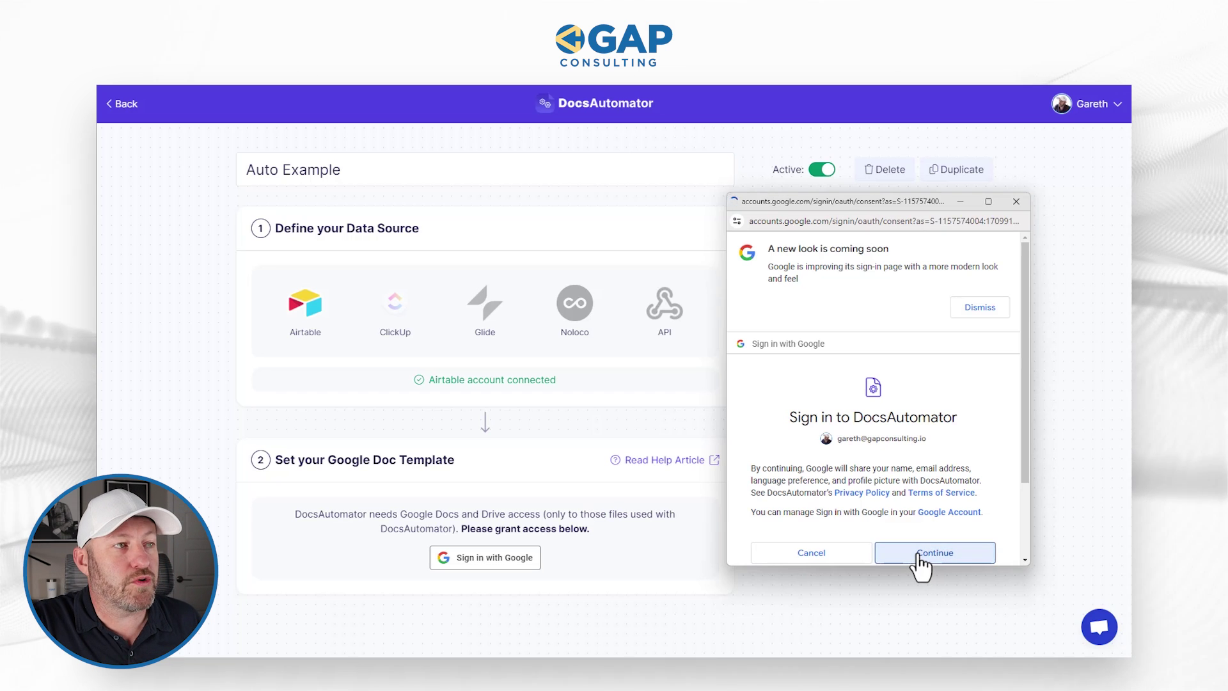
scroll(934, 477, down, 5)
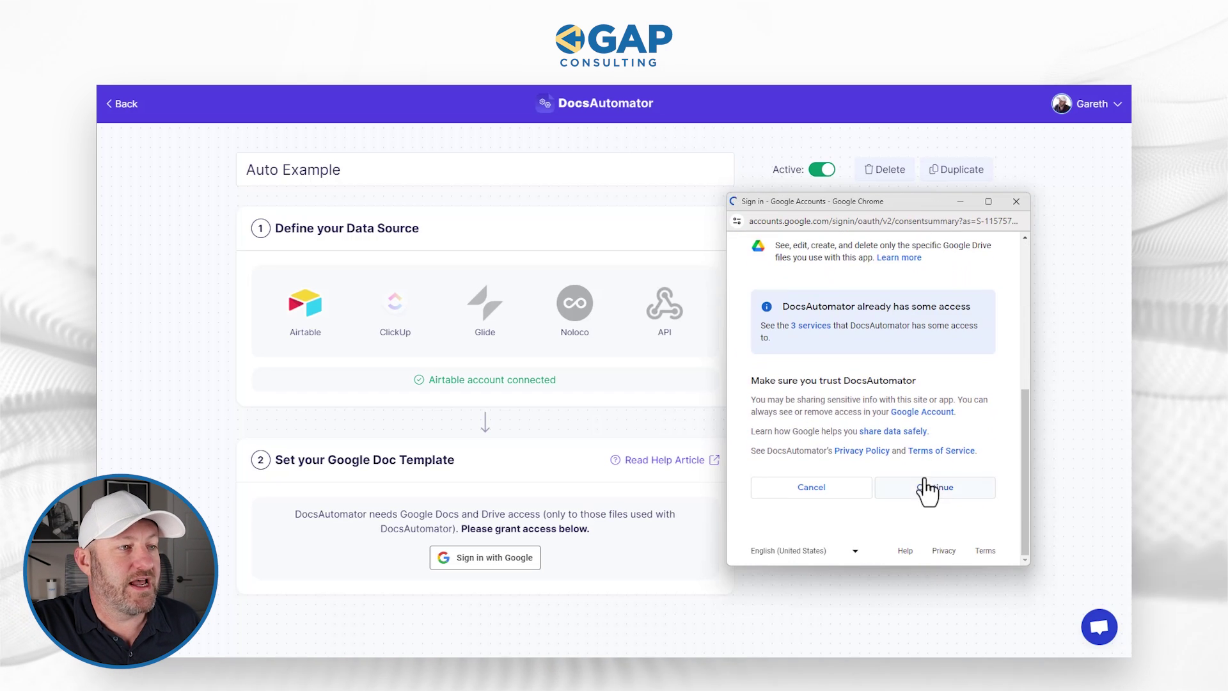
click(931, 493)
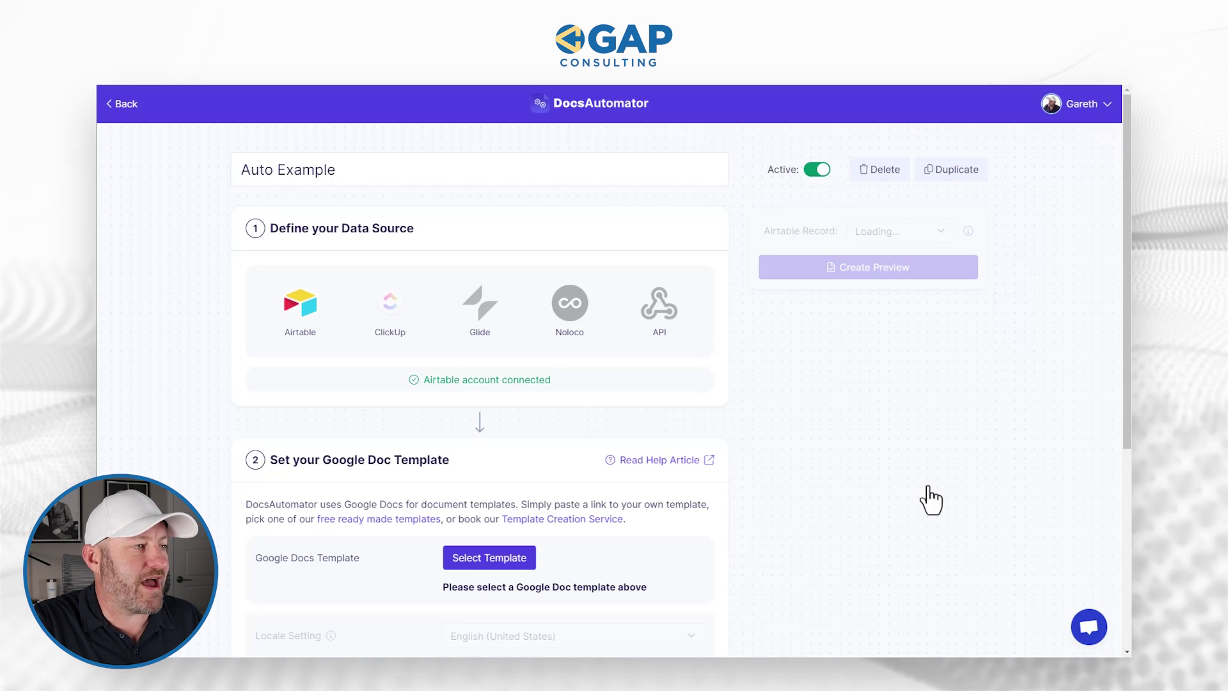
Go to the Google Doc template options and look through the free ready-made designs in the Template Gallery
scroll(870, 518, down, 3)
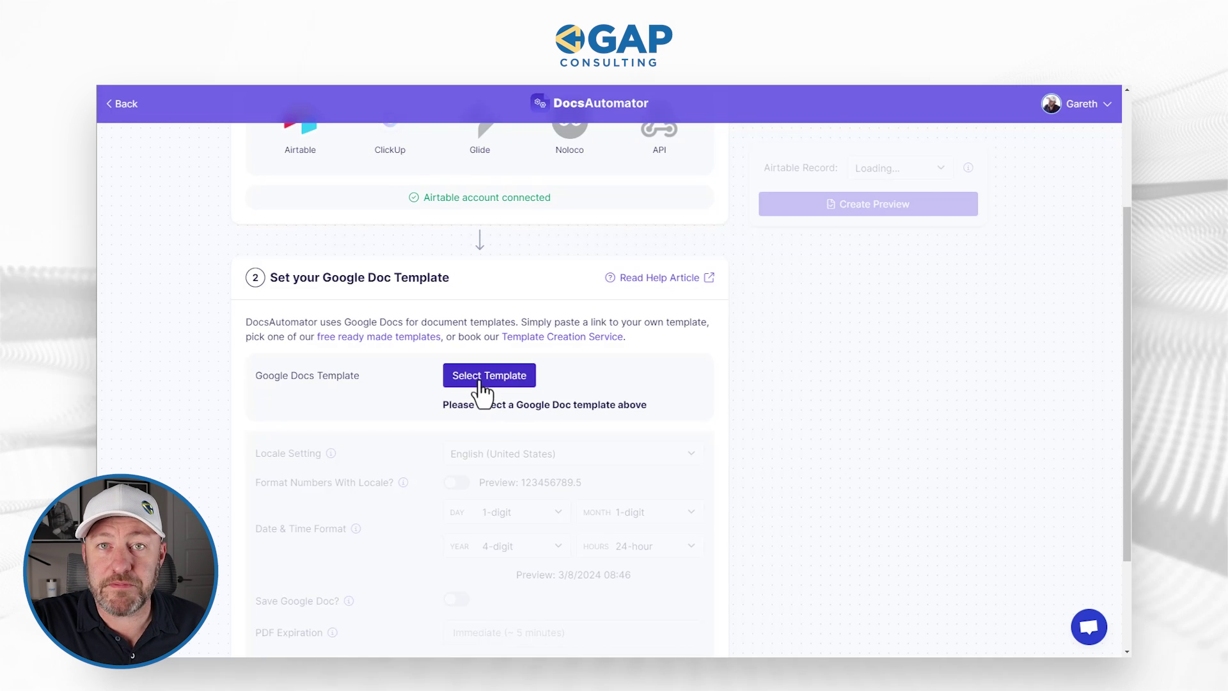
click(483, 384)
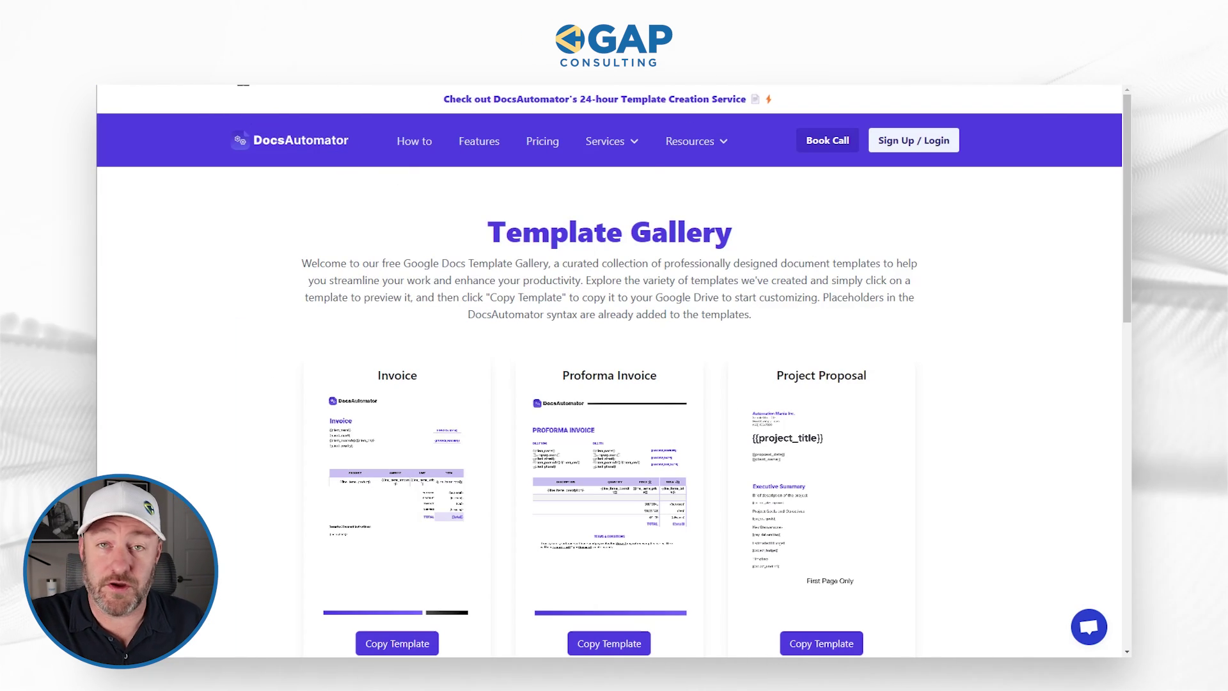
scroll(615, 269, down, 5)
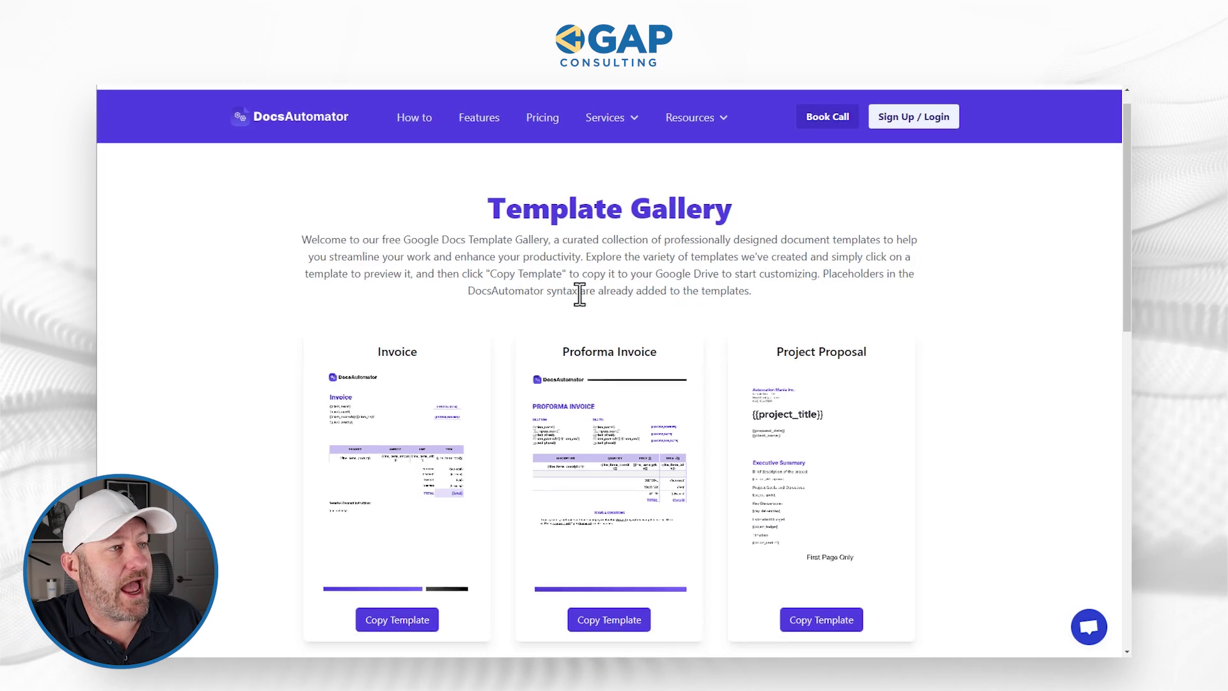
scroll(640, 384, down, 7)
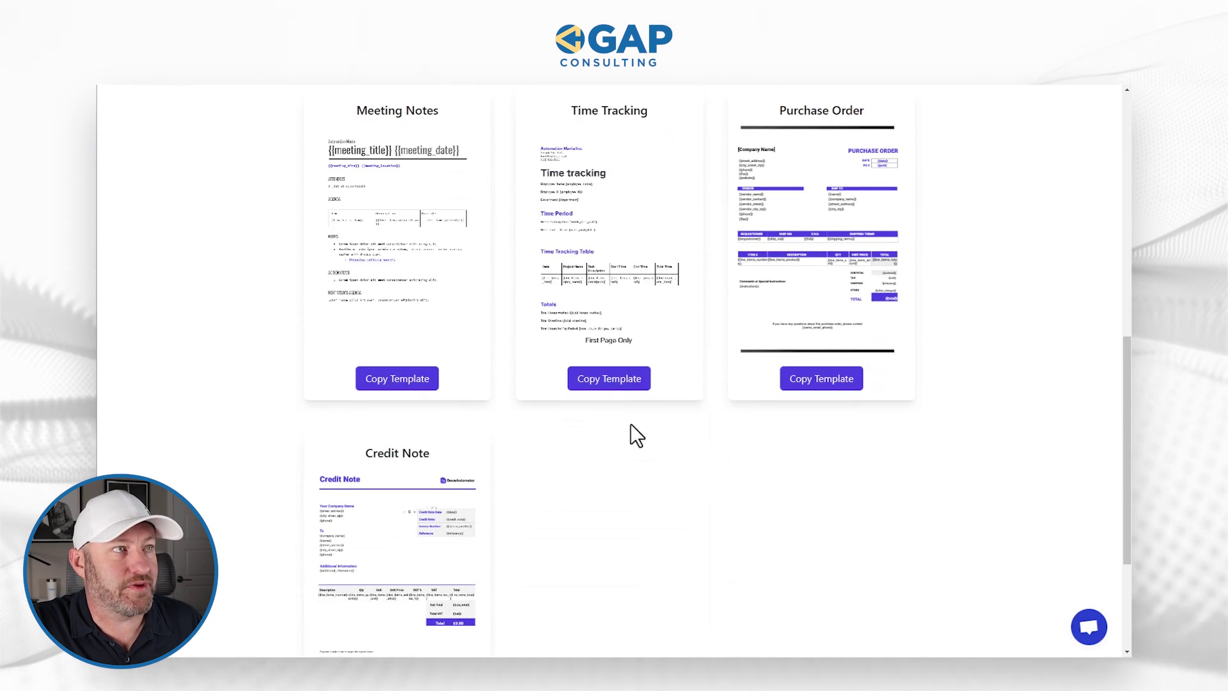
scroll(605, 499, up, 2)
scroll(605, 499, up, 1)
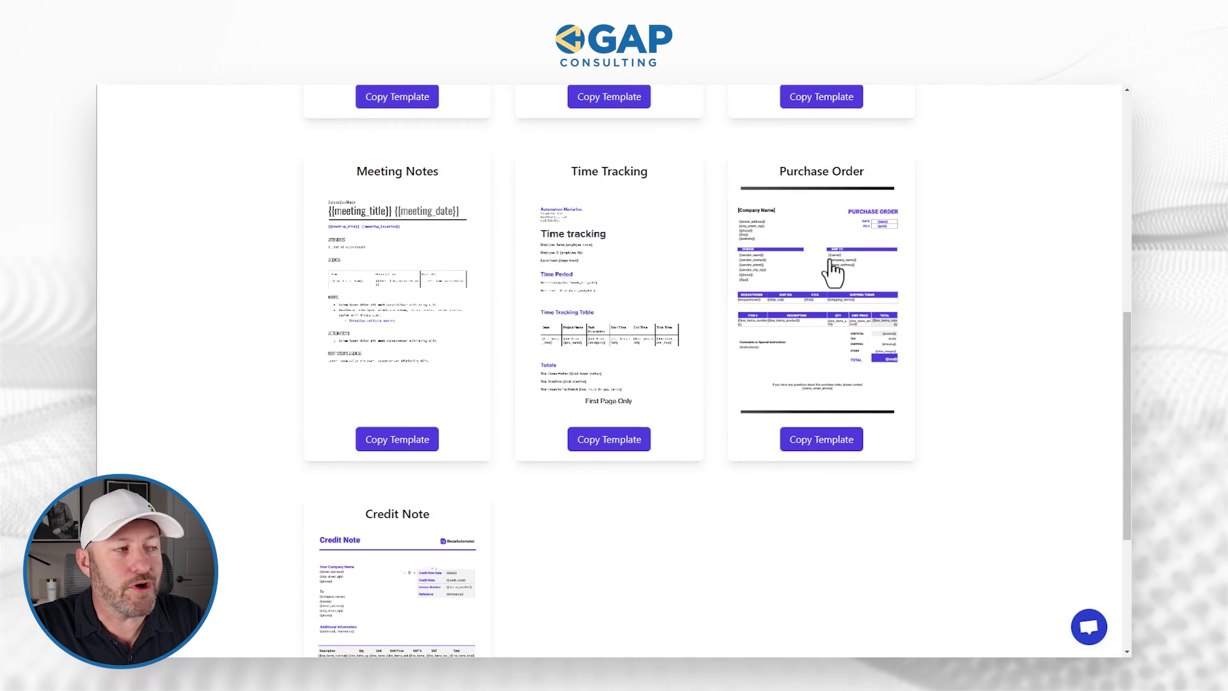
scroll(503, 461, down, 1)
scroll(436, 479, up, 9)
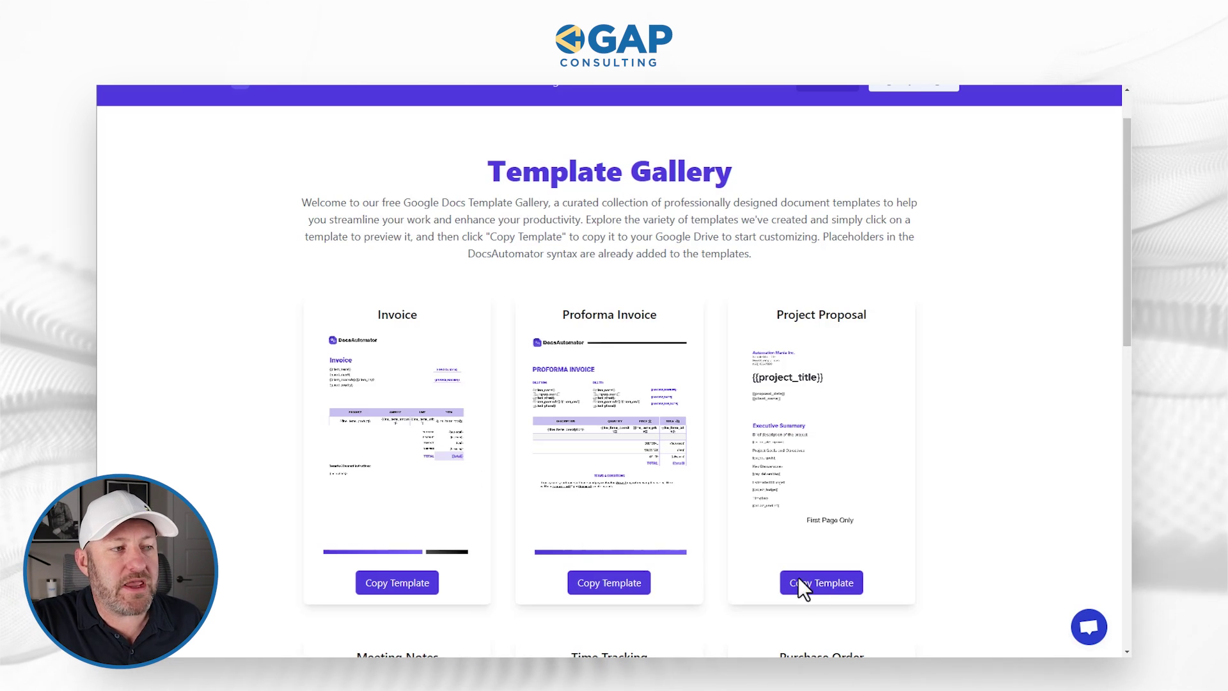
scroll(817, 575, up, 1)
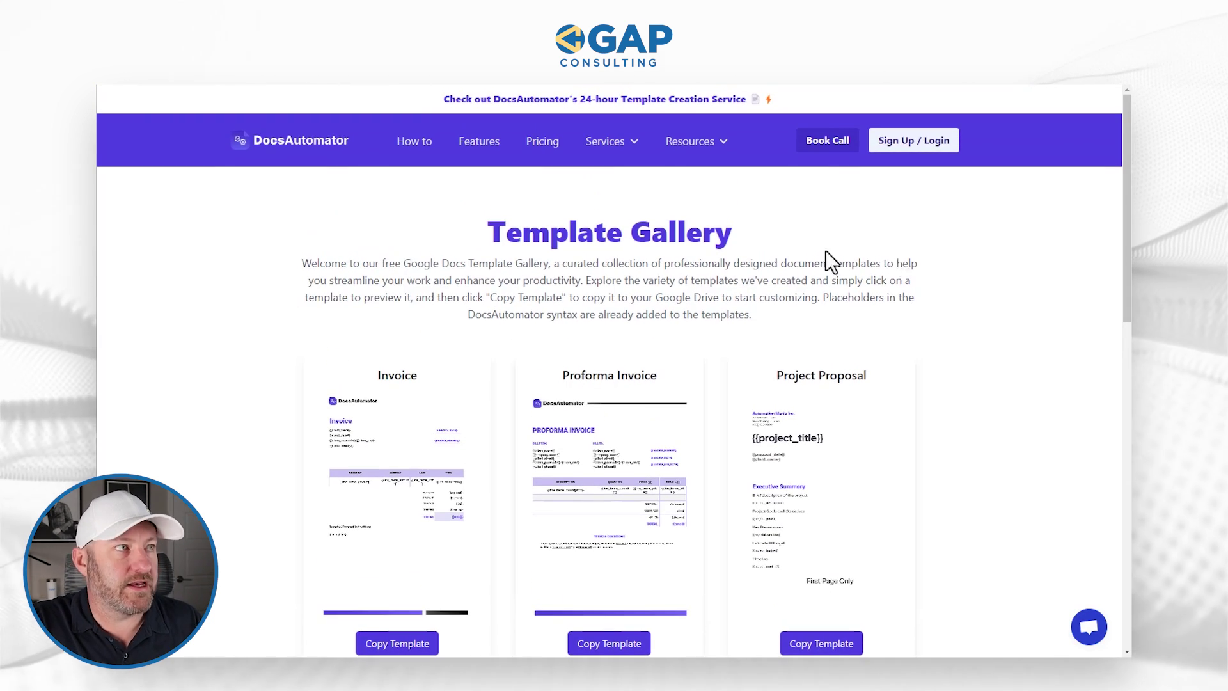
Review the terms and request form of the 24-hour Template Creation Service, and return to the Template Gallery
click(581, 99)
scroll(701, 419, down, 3)
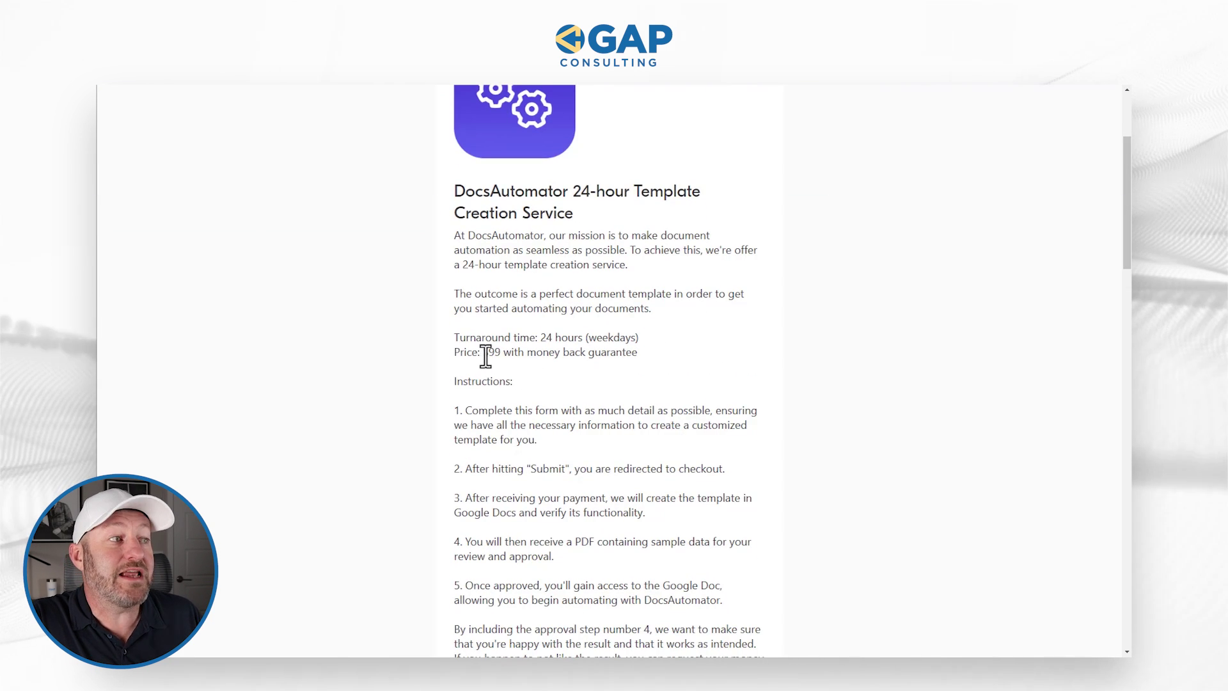
scroll(647, 369, down, 8)
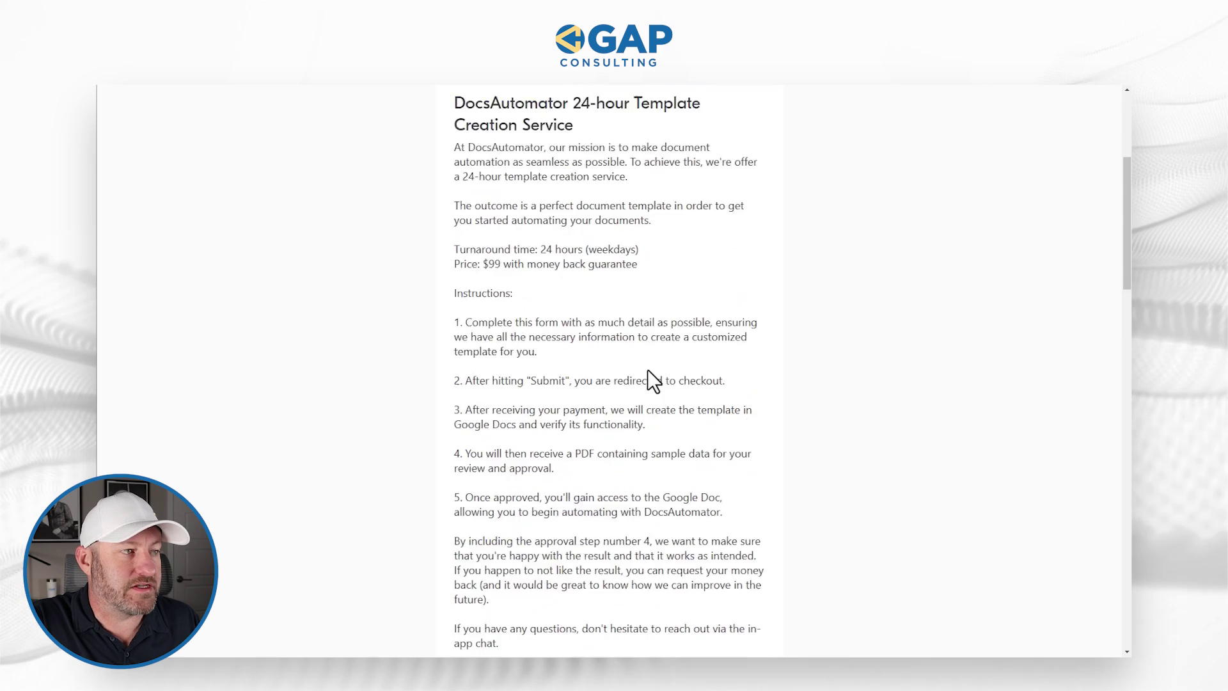
scroll(623, 385, down, 8)
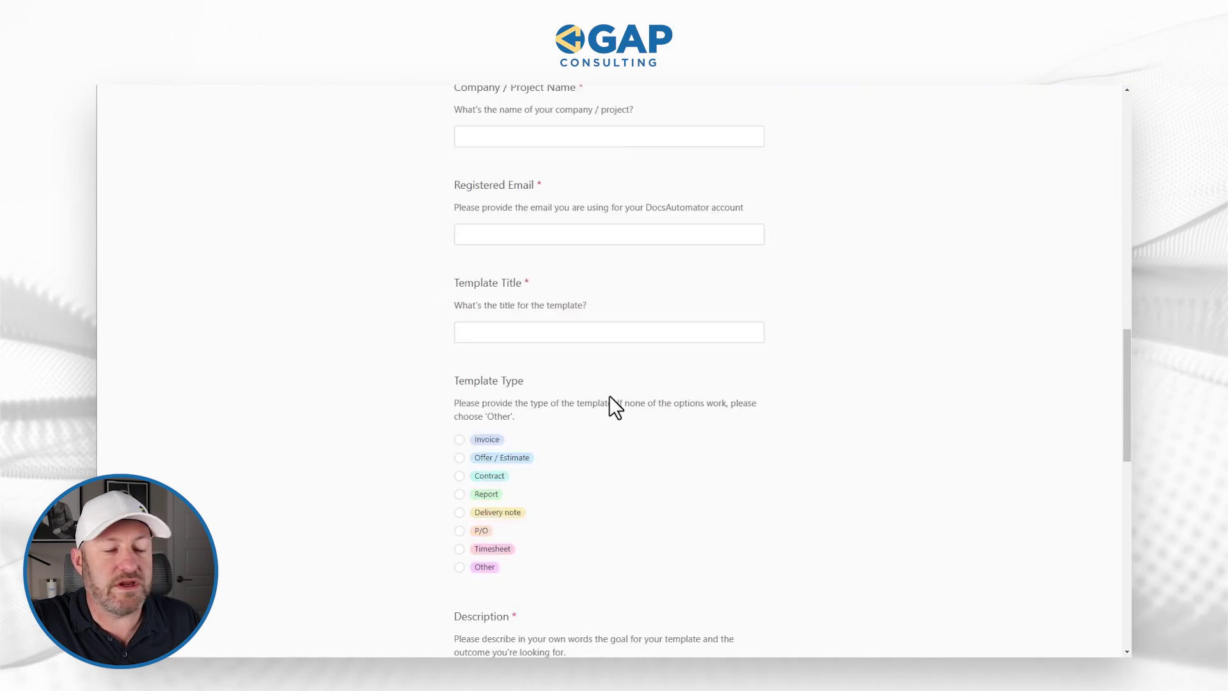
scroll(609, 396, up, 7)
scroll(609, 395, up, 11)
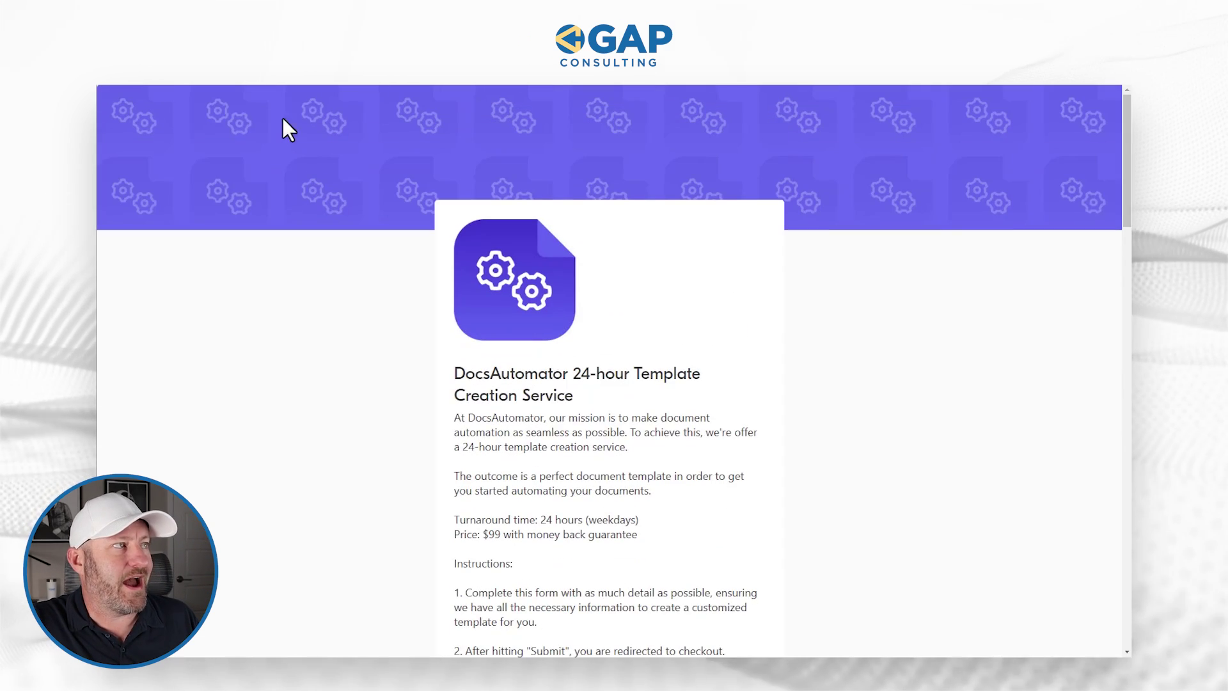
click(114, 85)
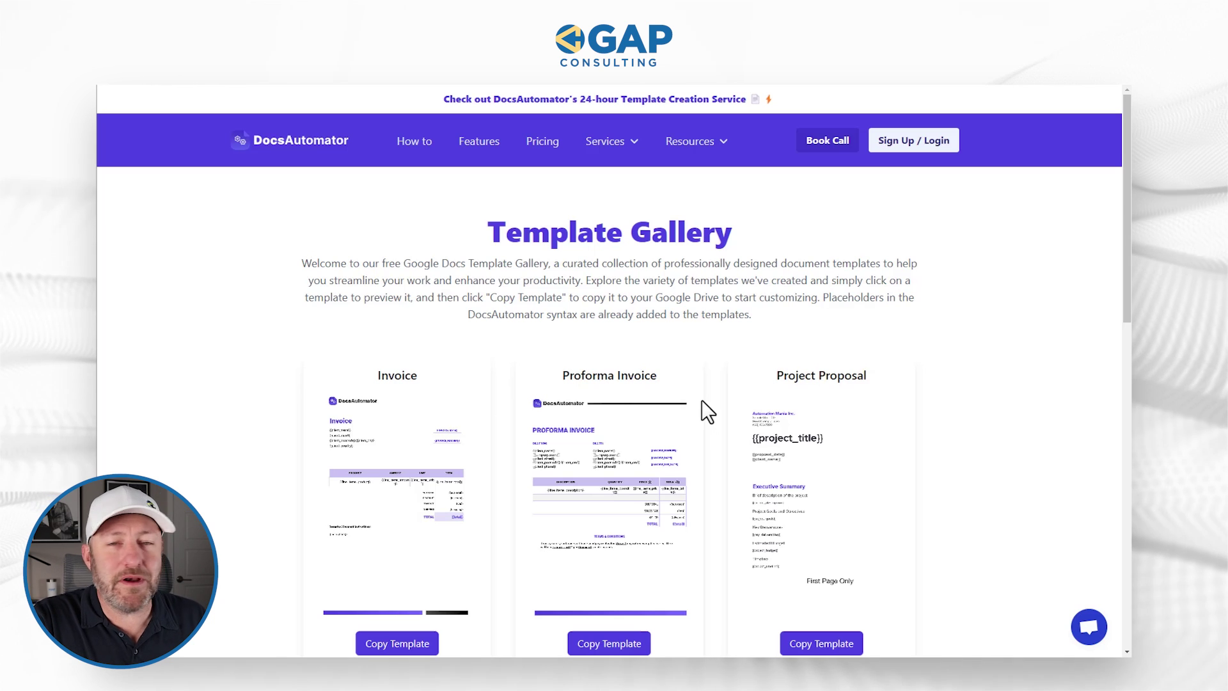
Copy the Project Proposal template from the gallery into Google Docs
scroll(776, 441, down, 1)
scroll(776, 441, down, 1)
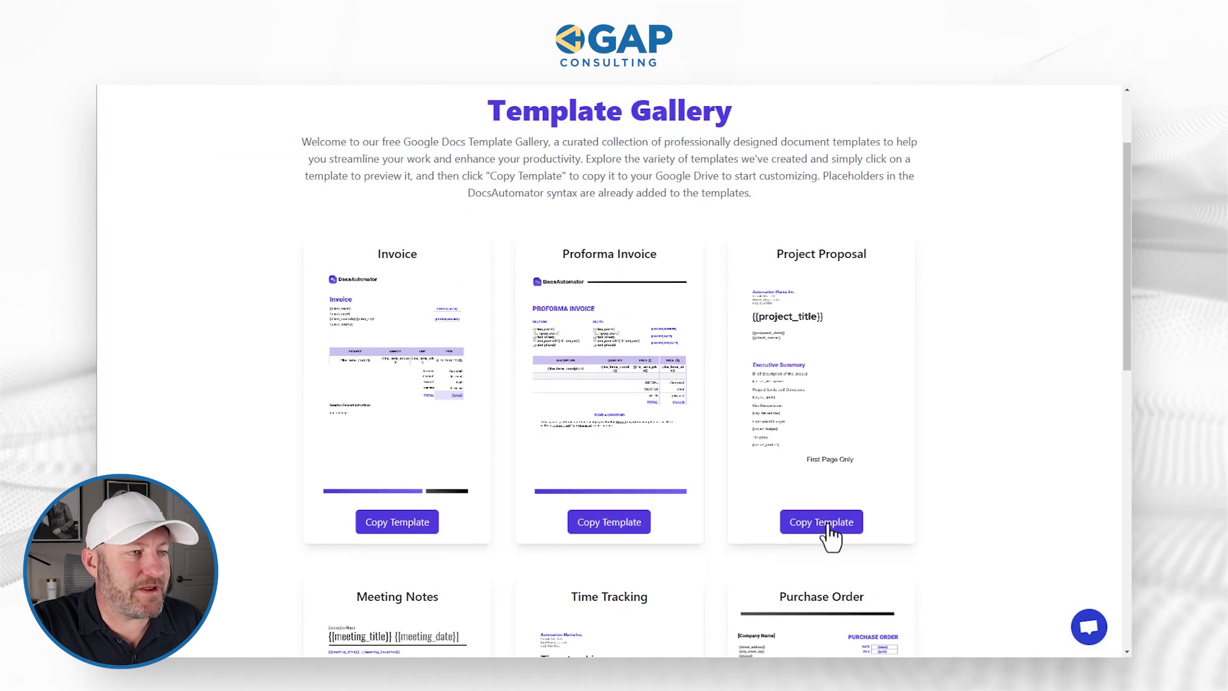
click(830, 524)
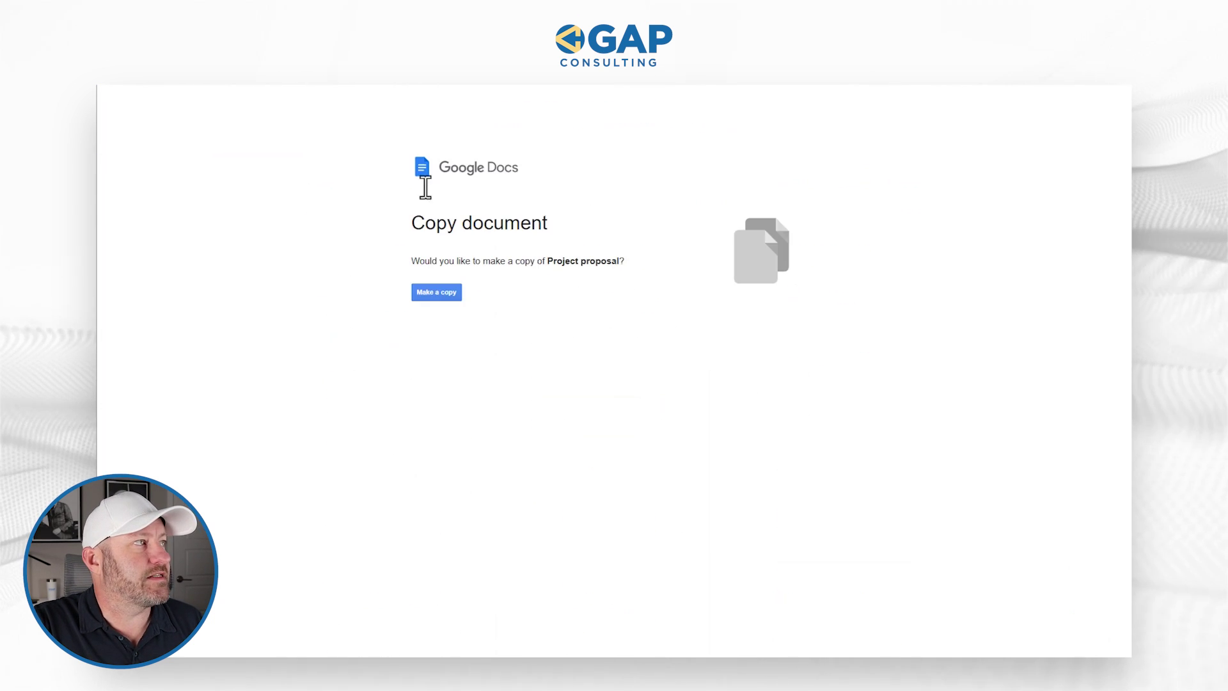
click(451, 292)
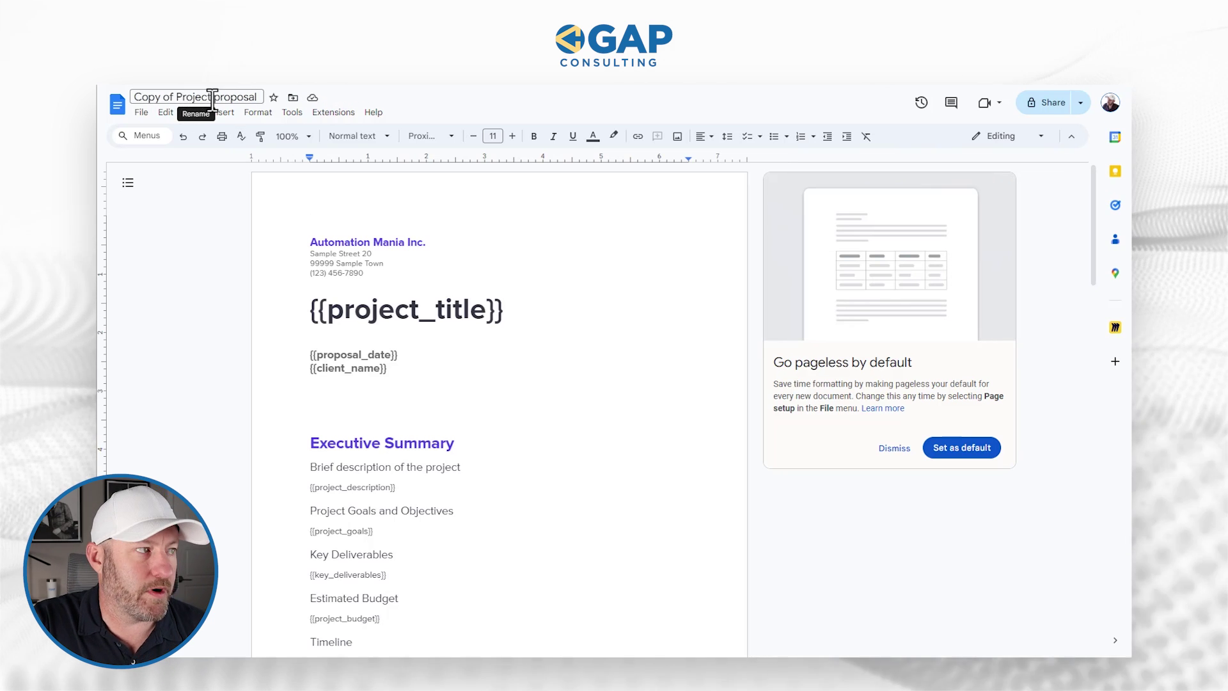
Examine the double-curly-brace placeholders, such as {{project_title}}, and the static company header in the copied proposal
scroll(446, 496, down, 2)
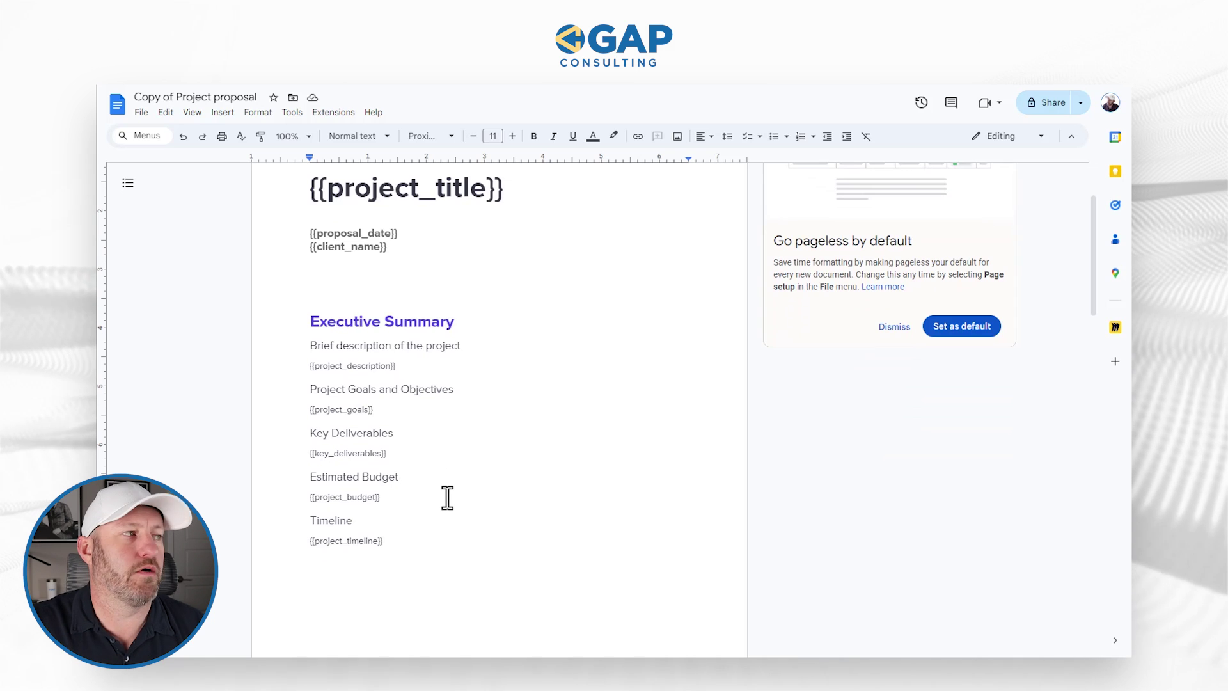
scroll(441, 497, up, 1)
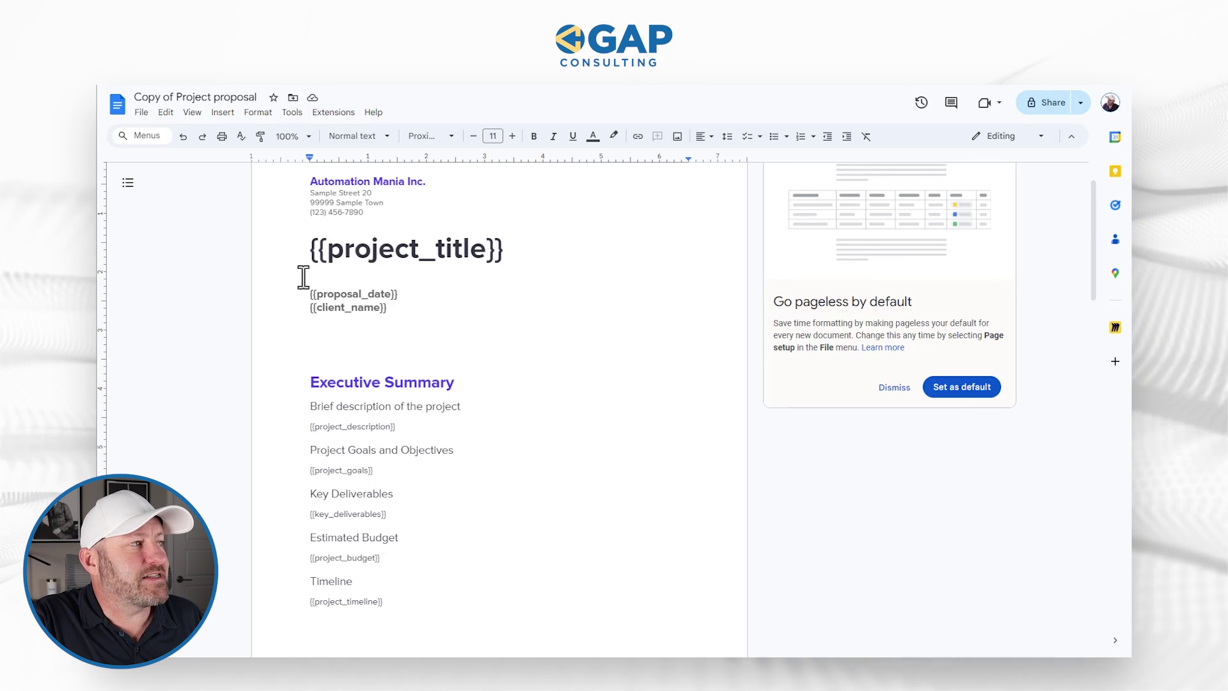
drag(310, 259, 324, 262)
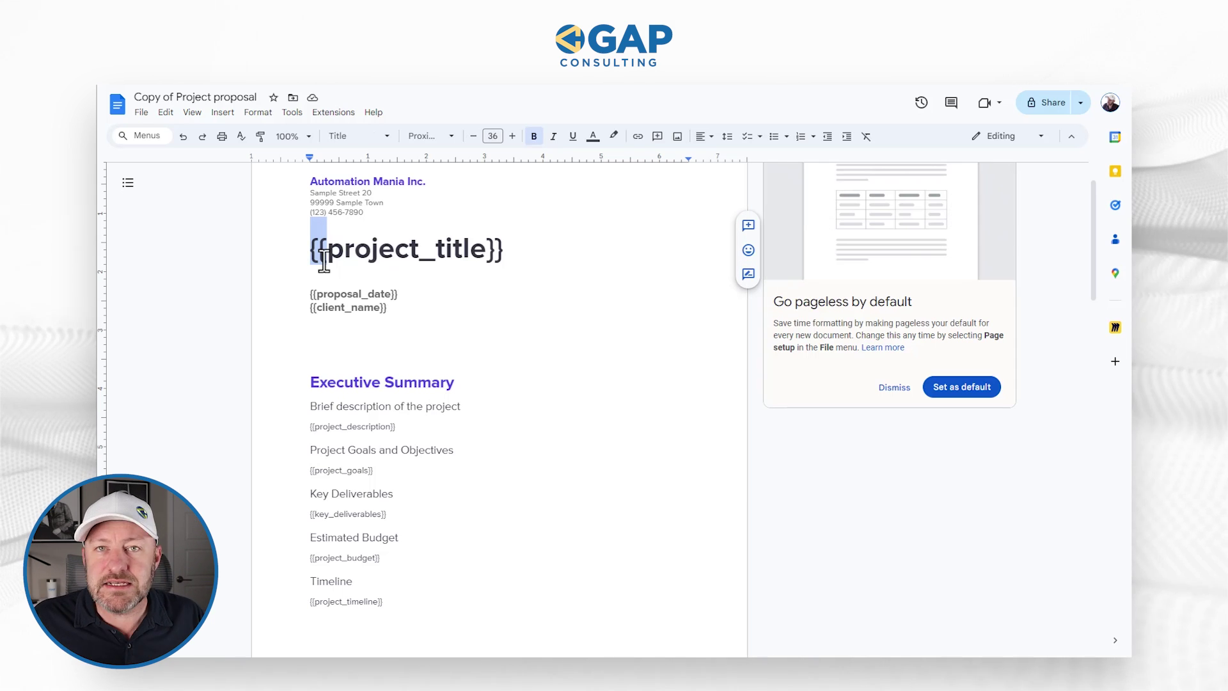
drag(320, 261, 480, 263)
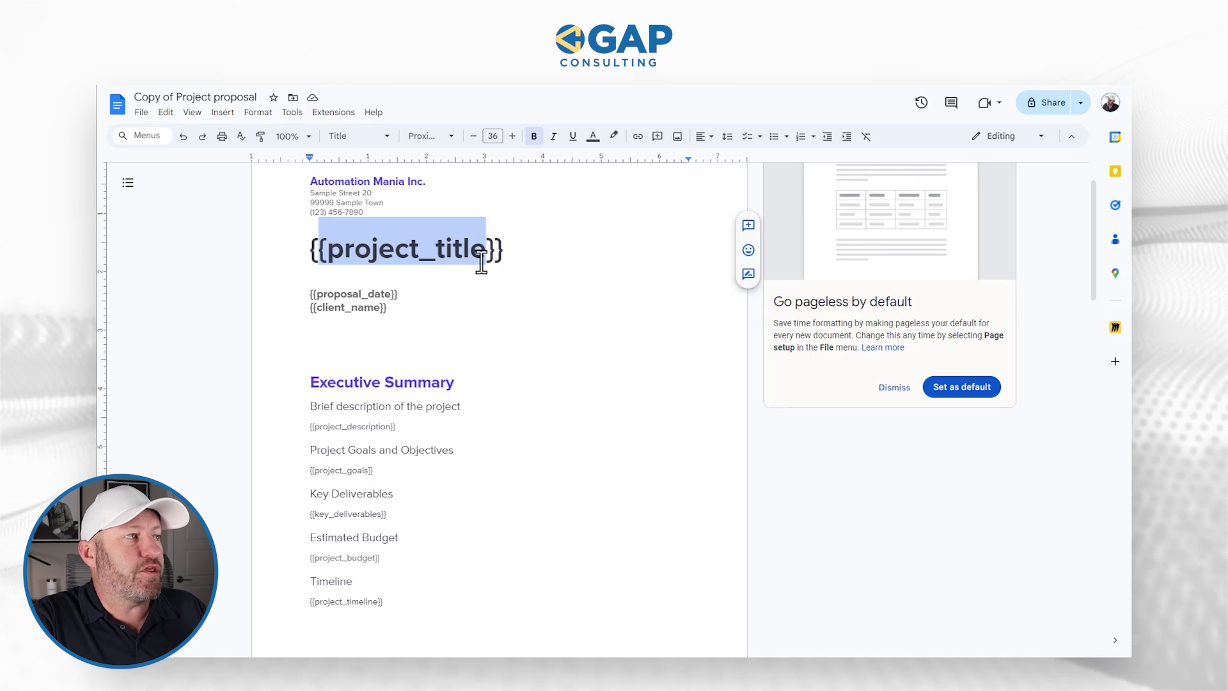
scroll(480, 275, up, 1)
click(448, 270)
drag(396, 279, 296, 244)
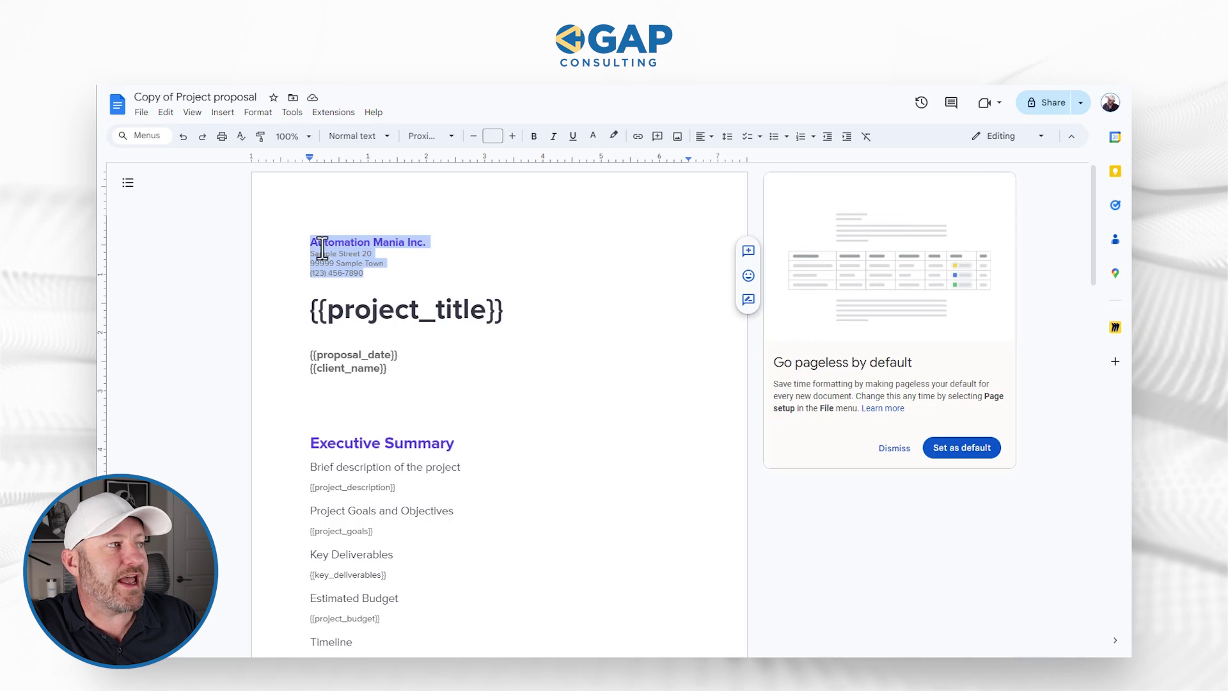
Remove the placeholders beneath the Executive Summary subheadings, through {{project_timeline}}, and delete the {{project_title}} placeholder
click(377, 280)
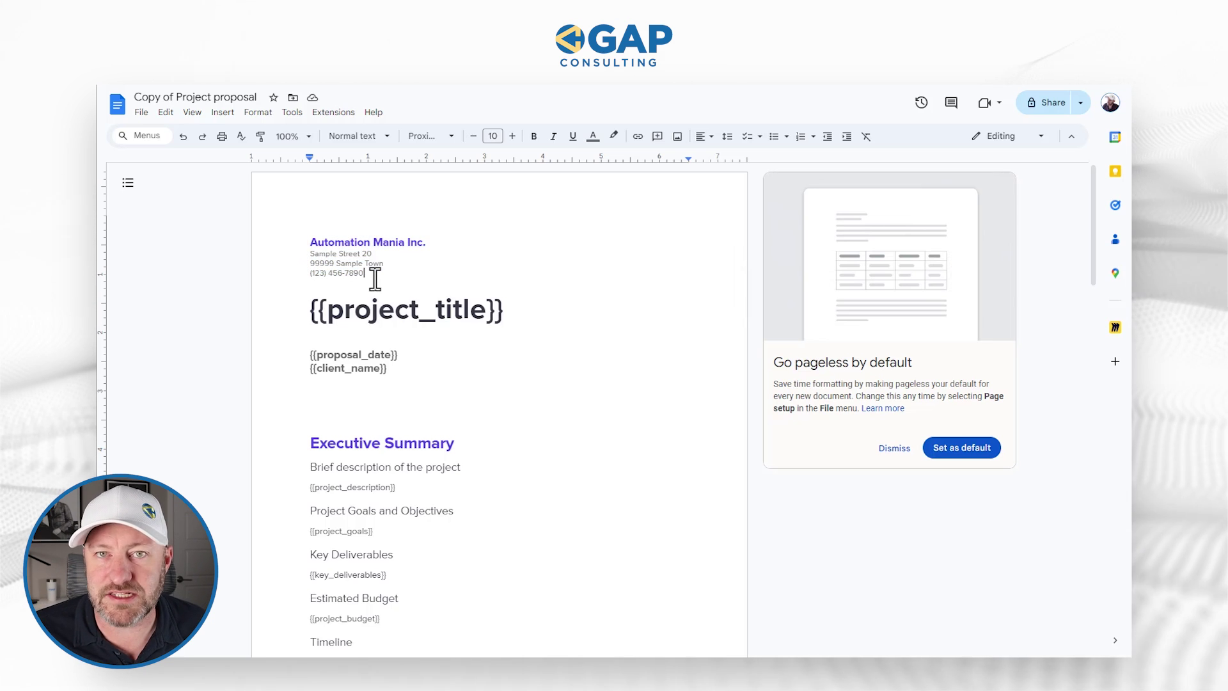
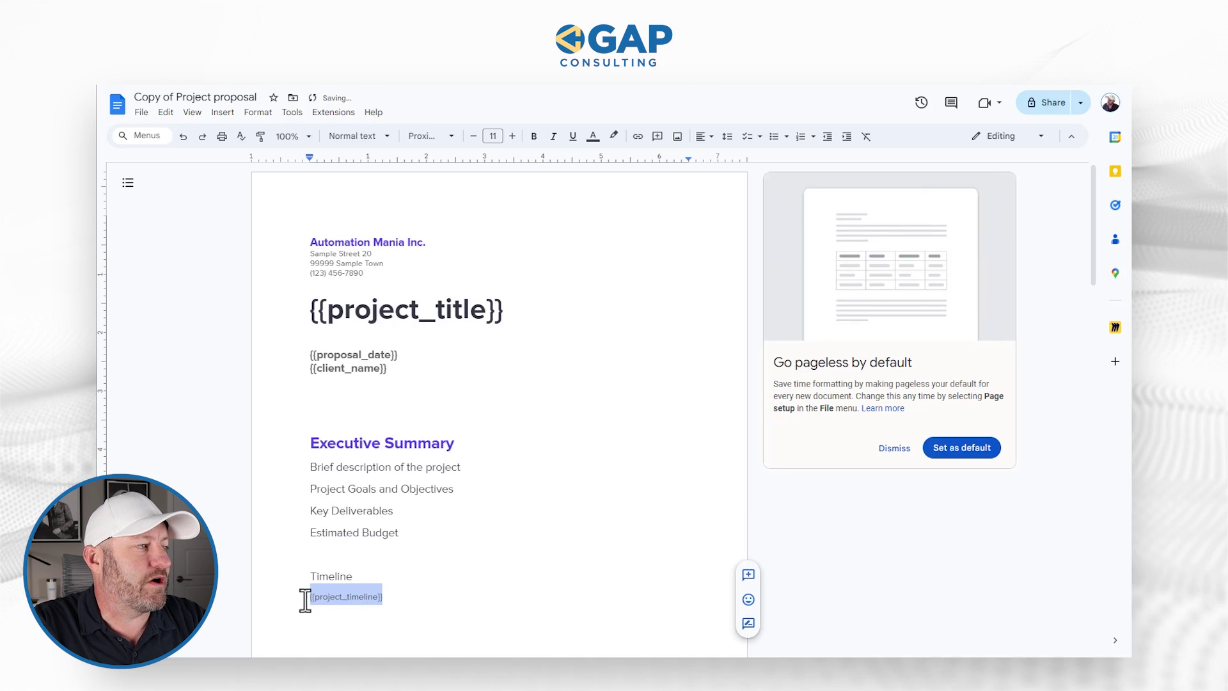
key(BackSpace)
click(336, 554)
key(Delete)
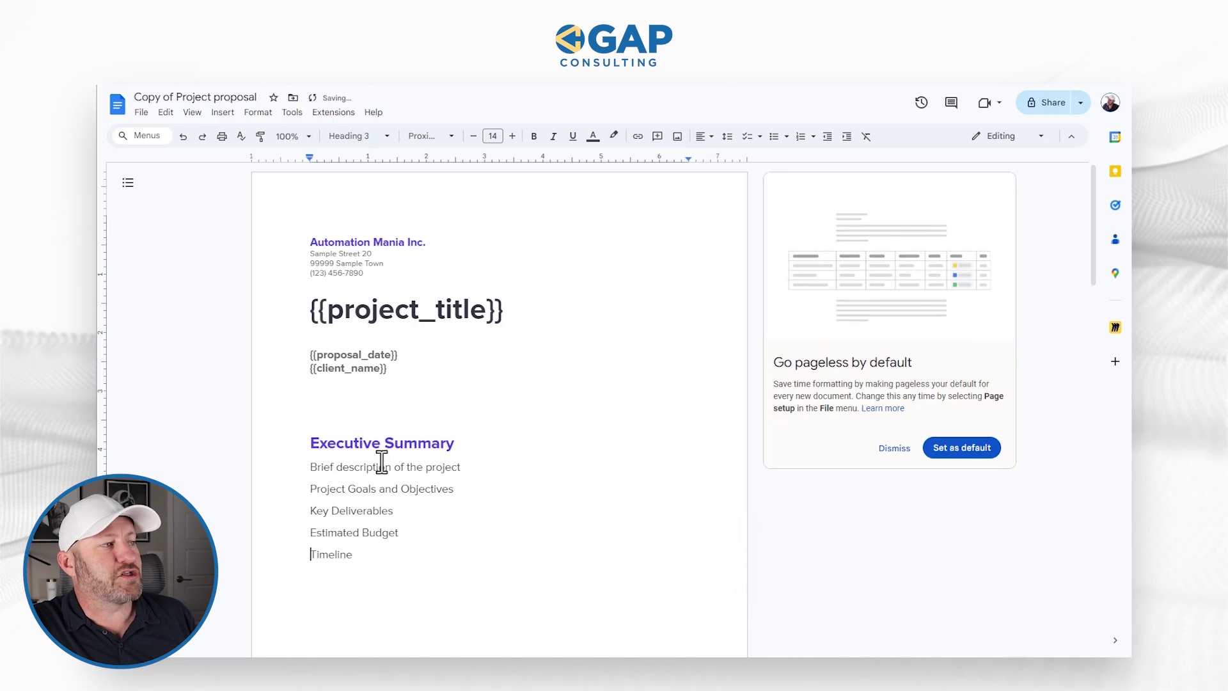
scroll(382, 458, down, 2)
scroll(387, 469, up, 2)
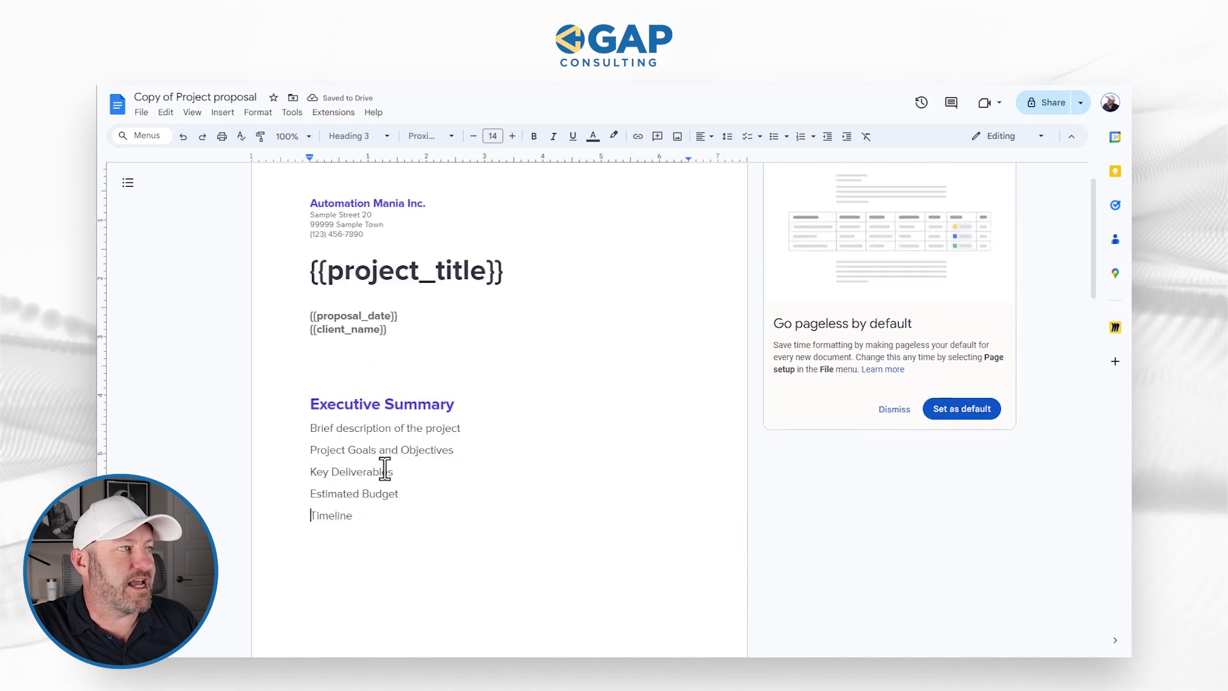
drag(310, 309, 510, 318)
key(BackSpace)
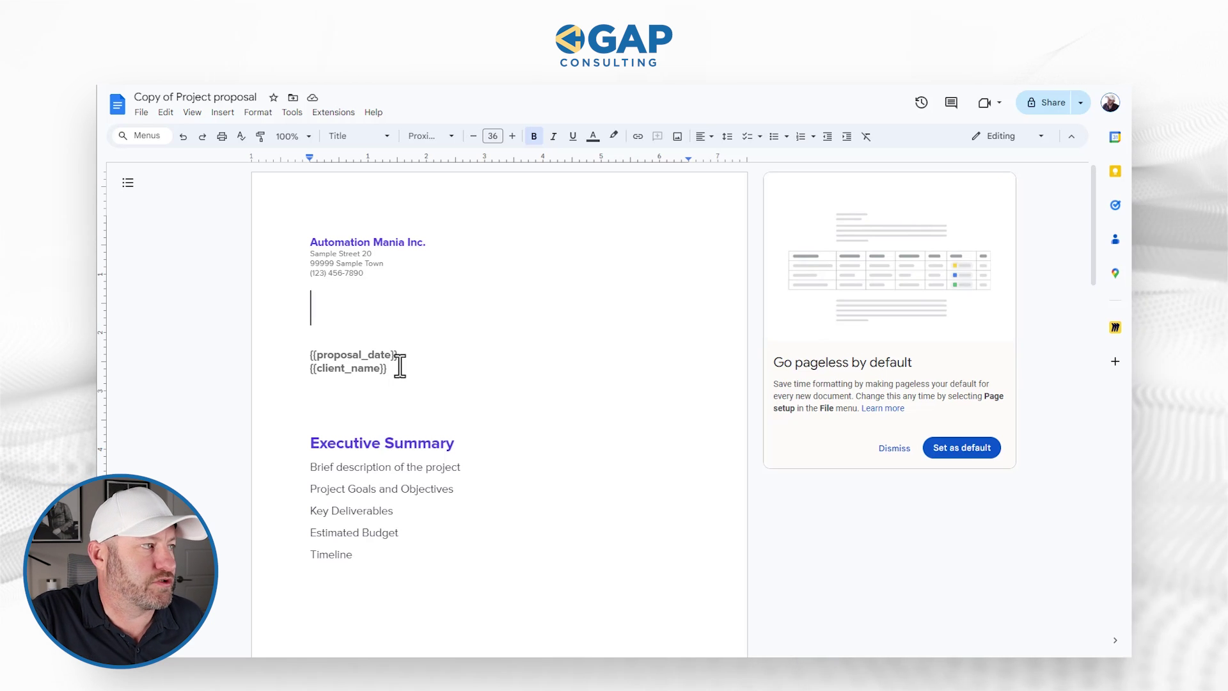
Replace the proposal date placeholder with {{first_name}}, keeping the double curly braces
drag(396, 375, 302, 376)
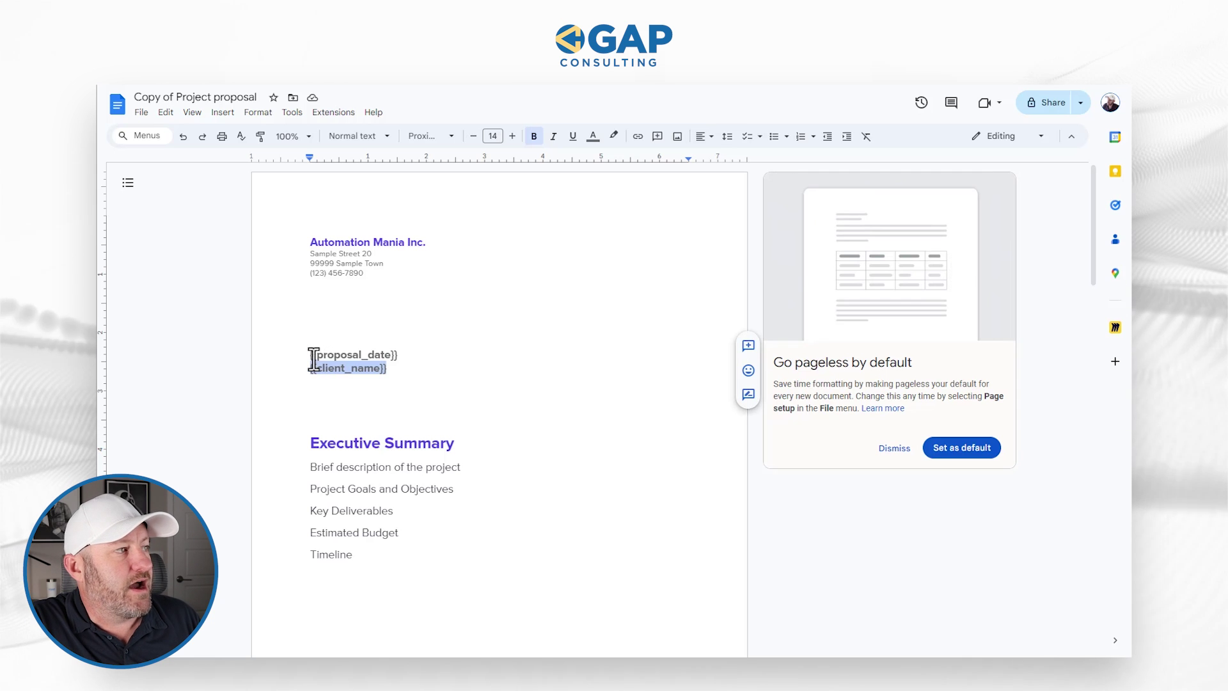
drag(317, 356, 393, 357)
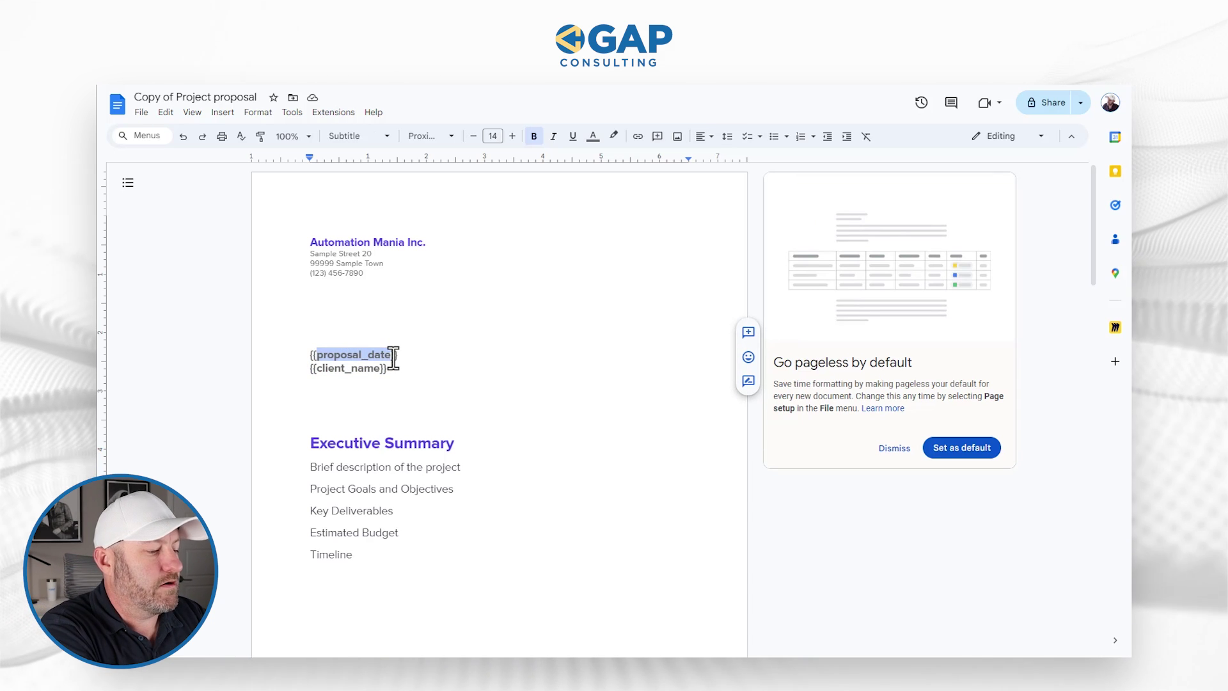
text(first)
text(_name)
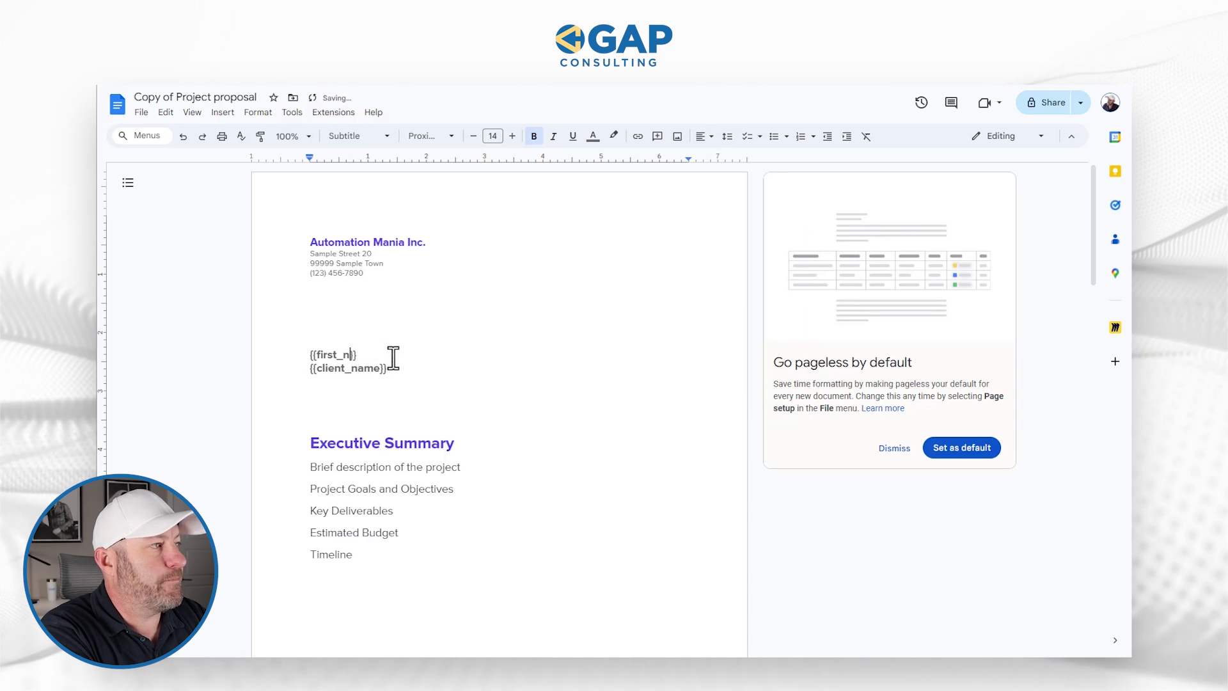
Rename the {{client_name}} placeholder to {{last_name}} by replacing only the word client
key(ctrl+Left)
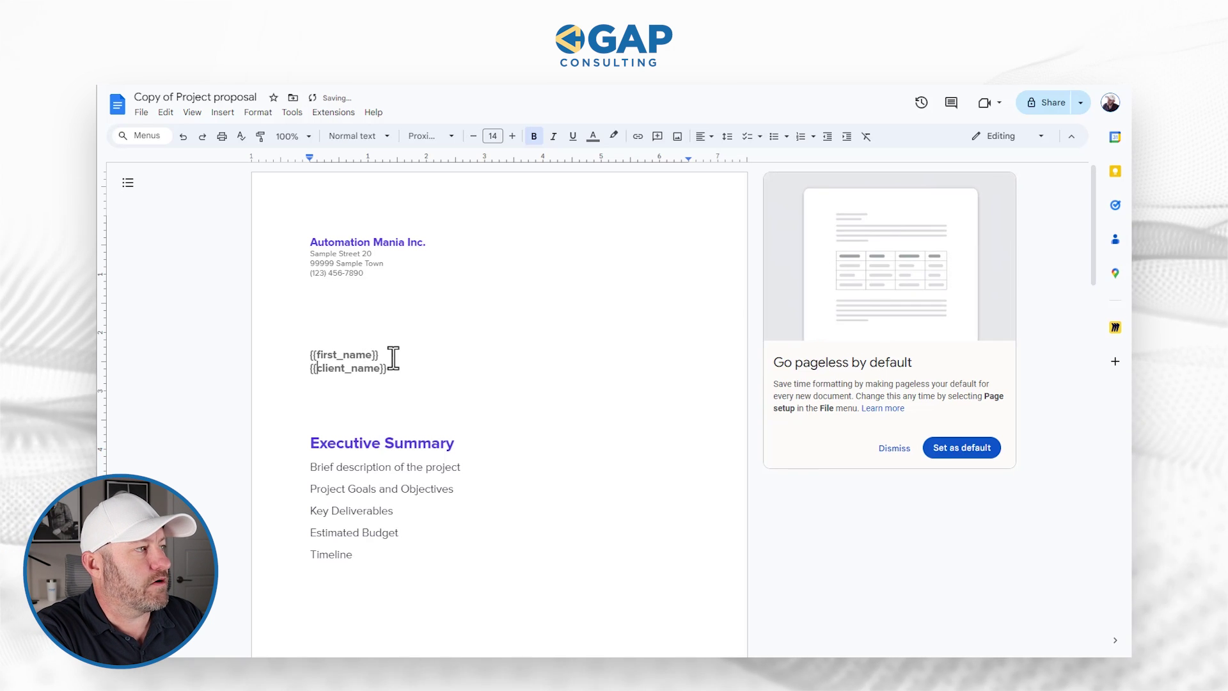
key(Down)
key(ctrl+shift+Right)
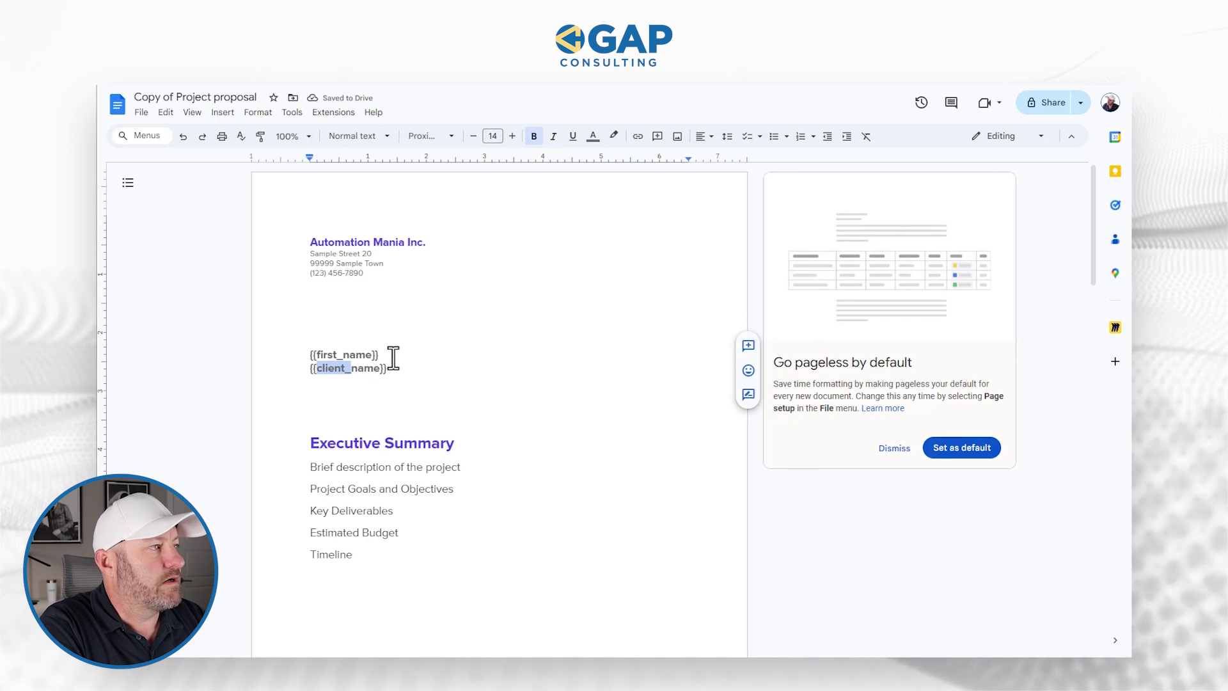
key(shift+Left)
key(shift+Left)
key(shift+Left)
key(shift+Left)
key(shift+Left)
text(last)
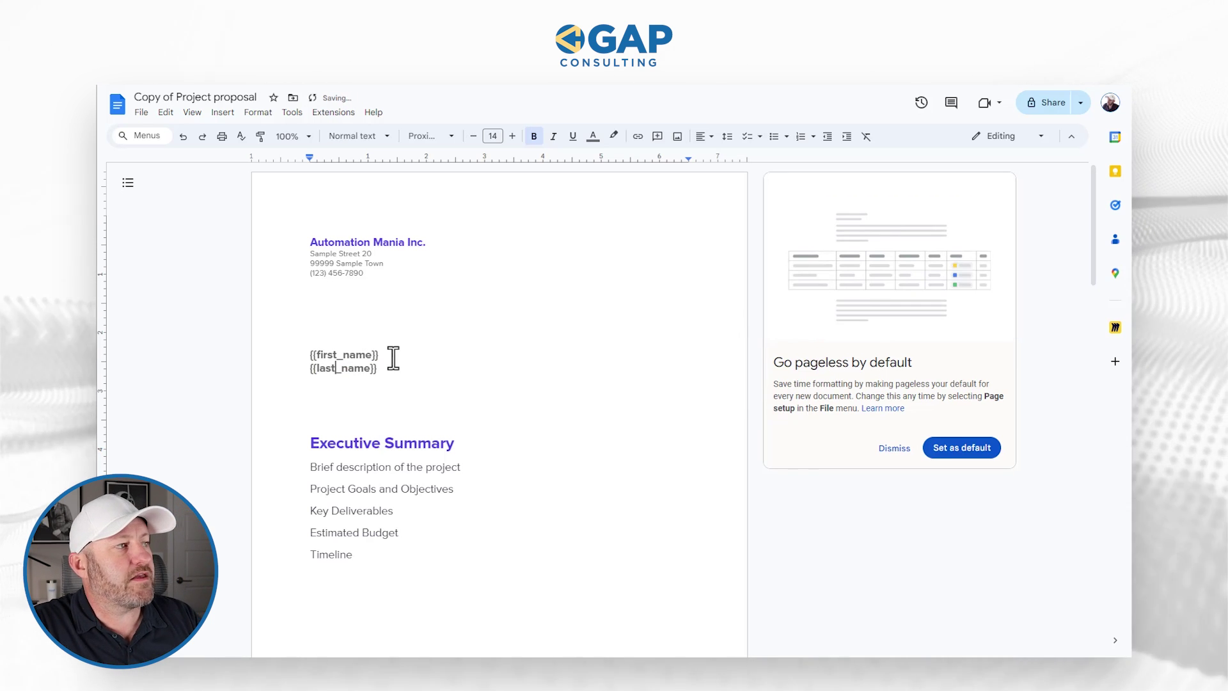
Format the {{last_name}} placeholder in italics with a font size of 23
drag(378, 369, 309, 365)
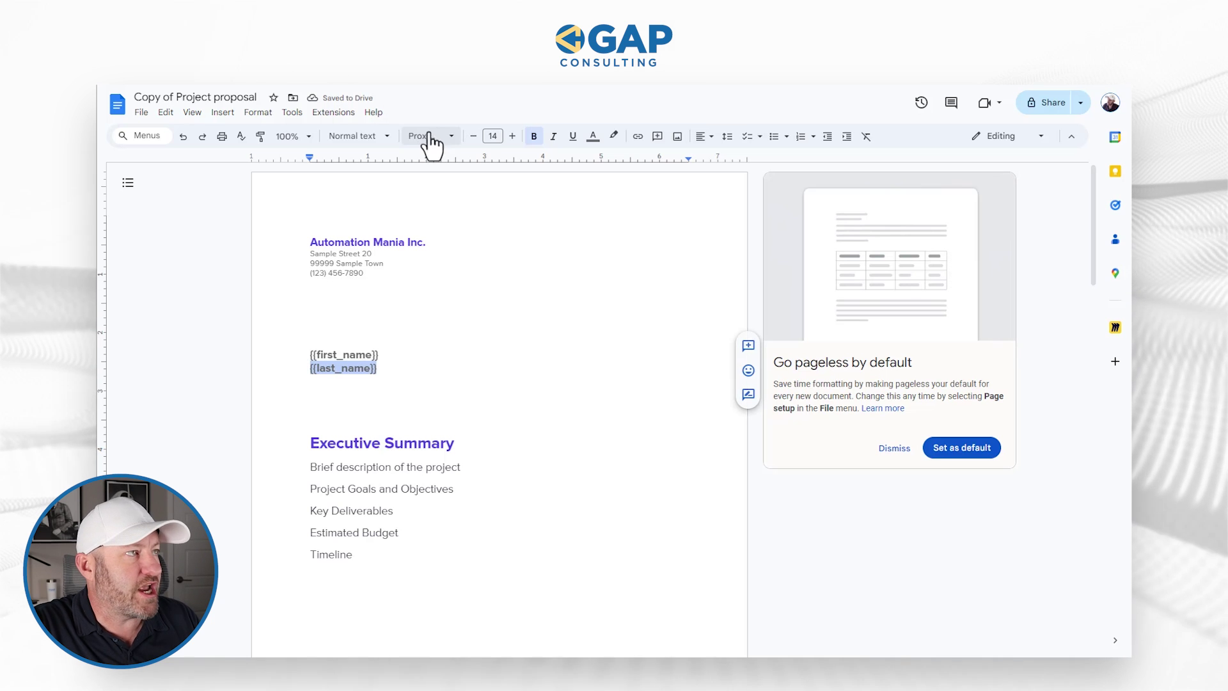
click(512, 136)
click(512, 136)
click(512, 136)
click(512, 135)
click(512, 135)
click(512, 136)
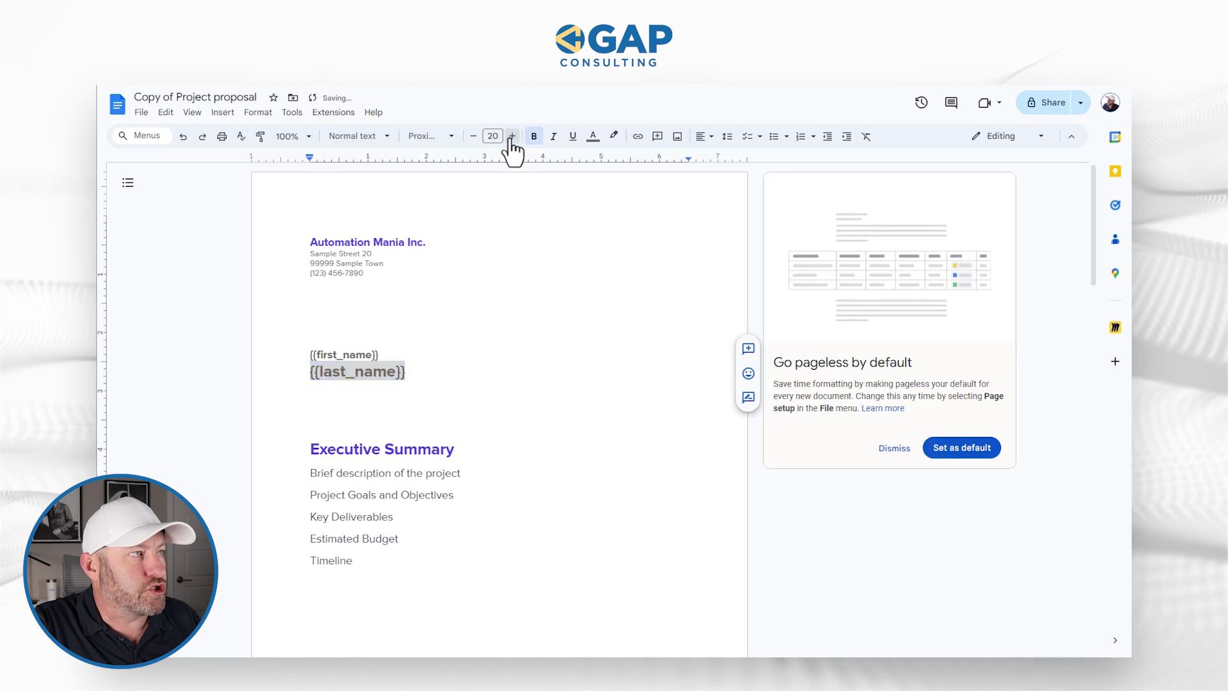
click(512, 136)
click(512, 136)
click(512, 135)
click(553, 137)
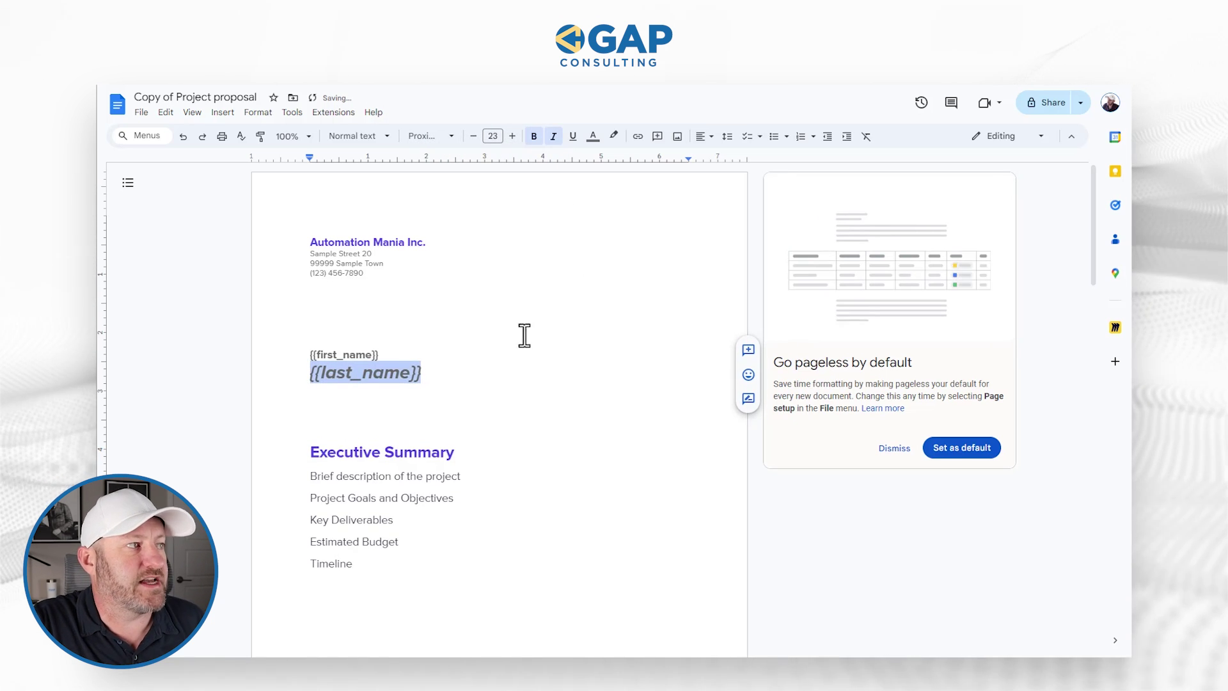
click(432, 344)
click(361, 355)
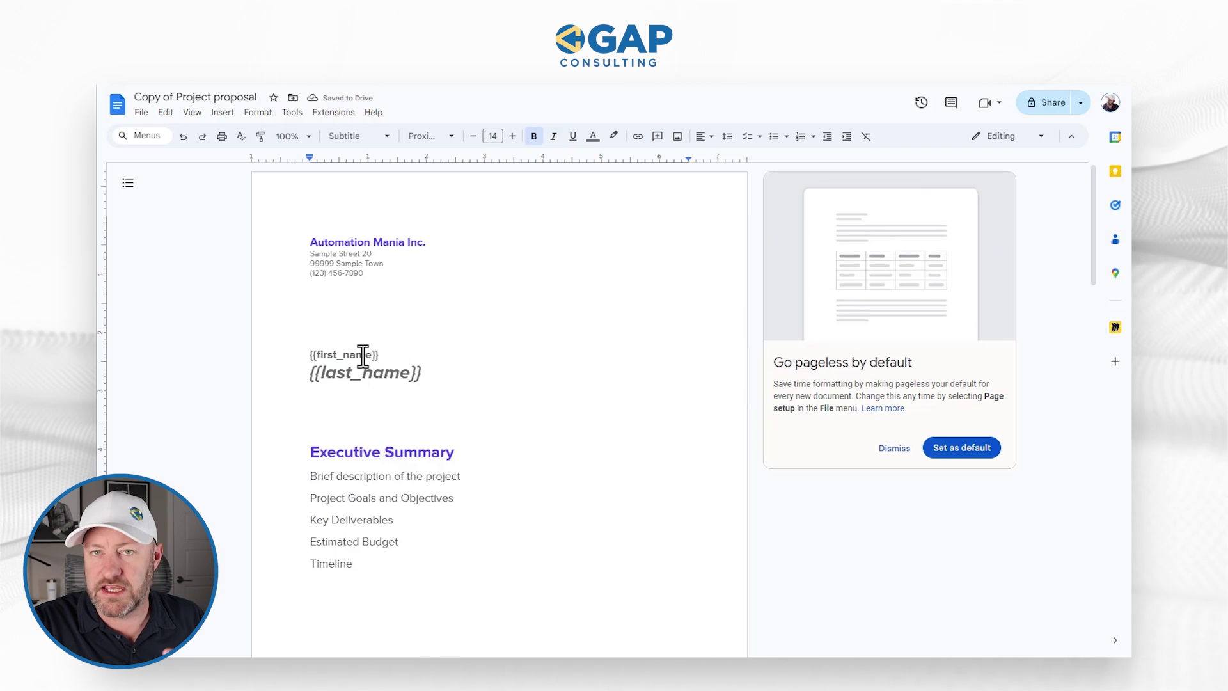
double_click(364, 355)
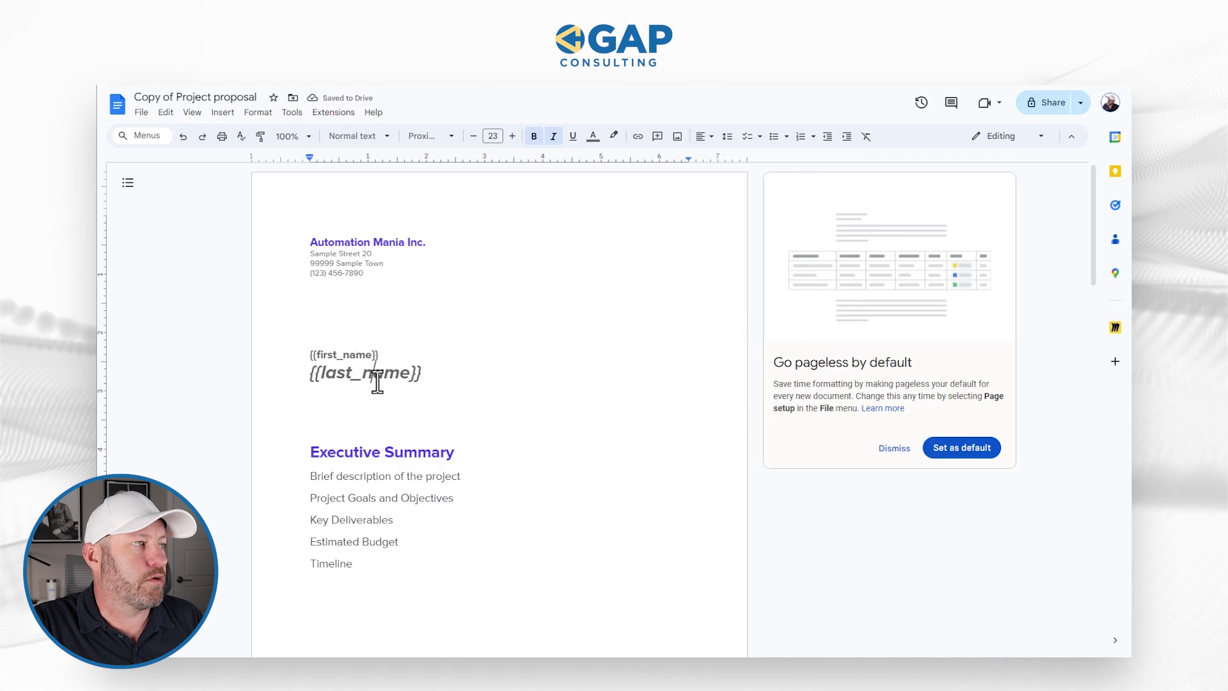
Remove the bold formatting from {{last_name}} and insert an empty line between it and {{first_name}}
double_click(377, 383)
drag(453, 384, 304, 382)
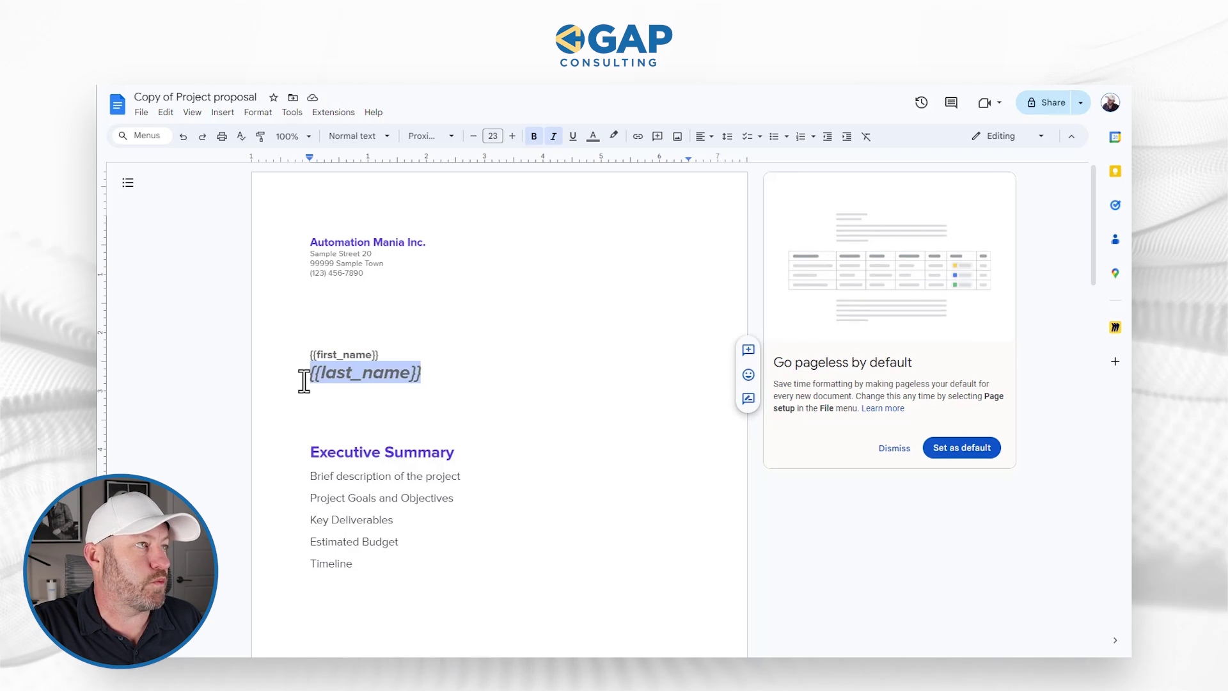
click(535, 137)
click(579, 373)
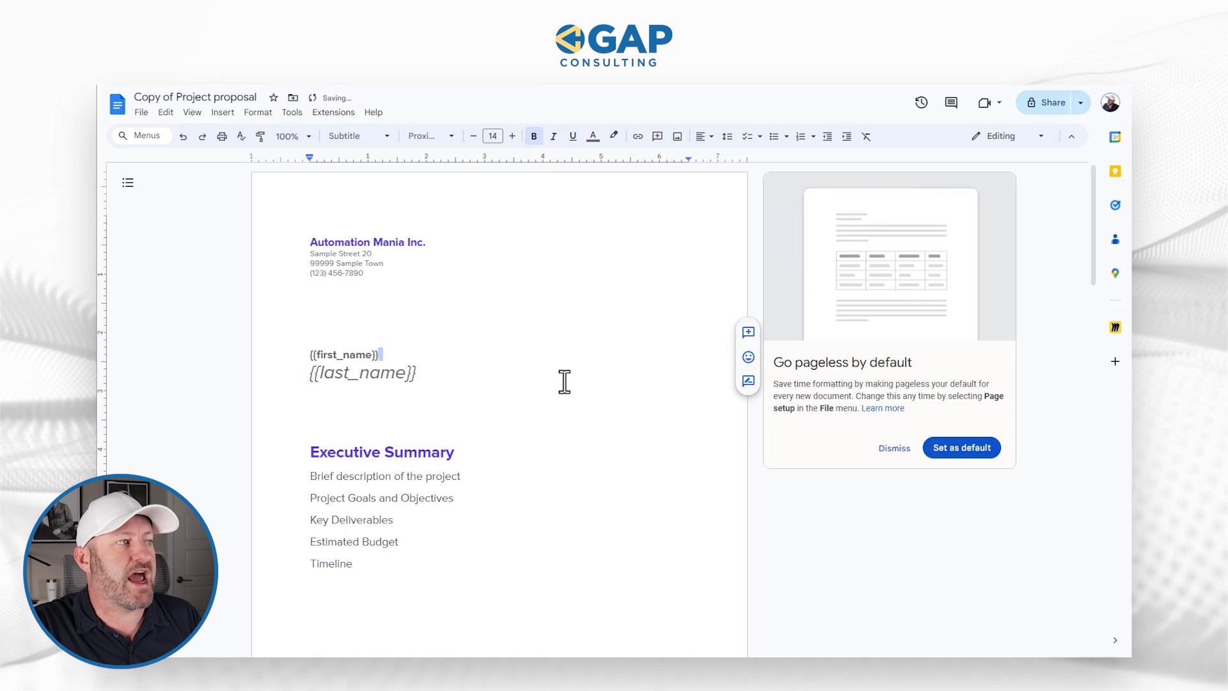
click(381, 359)
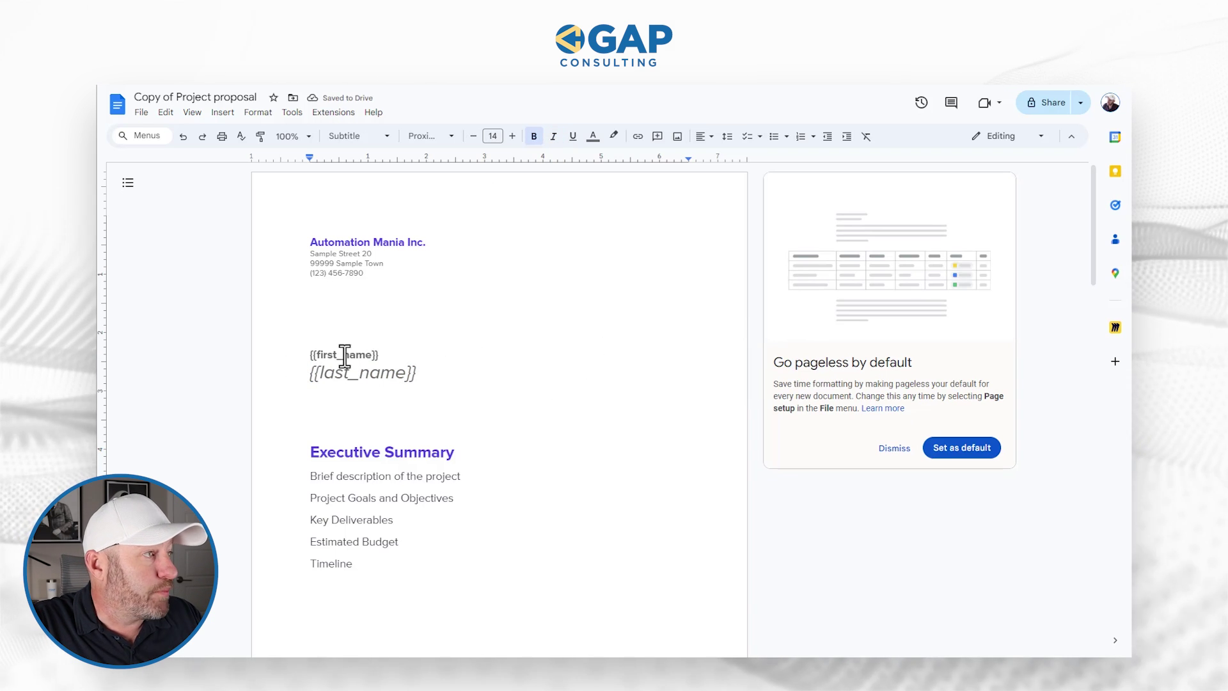
key(Return)
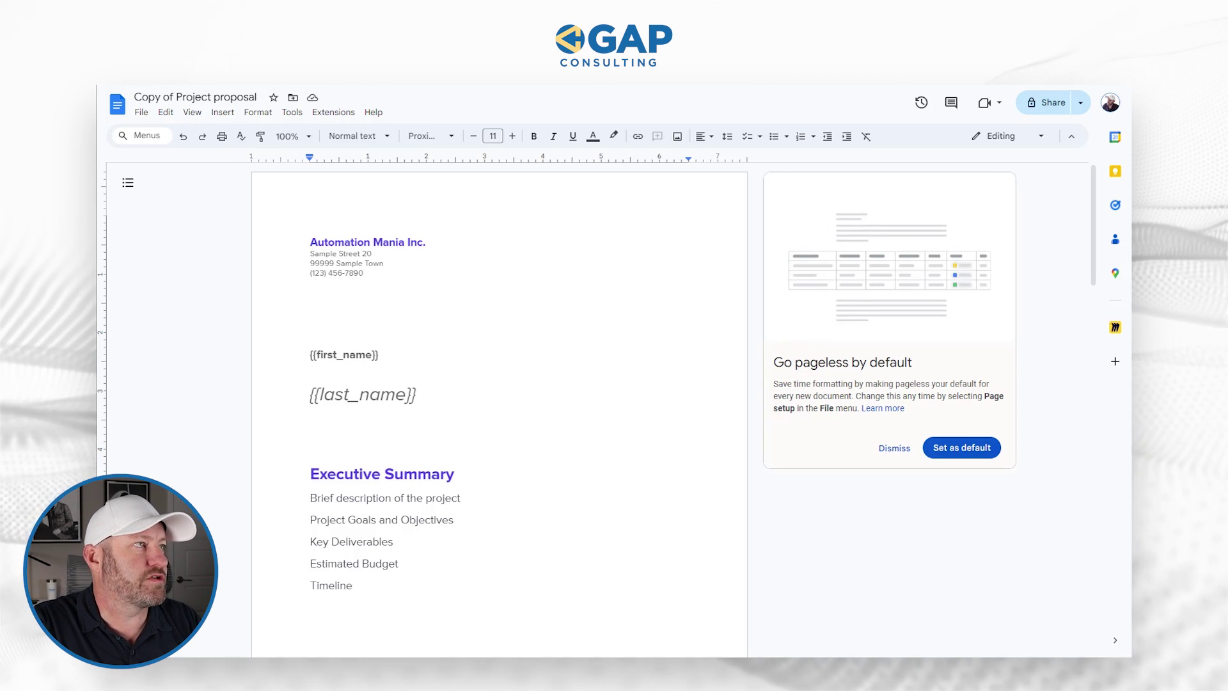
Switch to DocsAutomator and try to choose Copy of Project proposal as the Google Docs template by searching for "project pro"
click(416, 80)
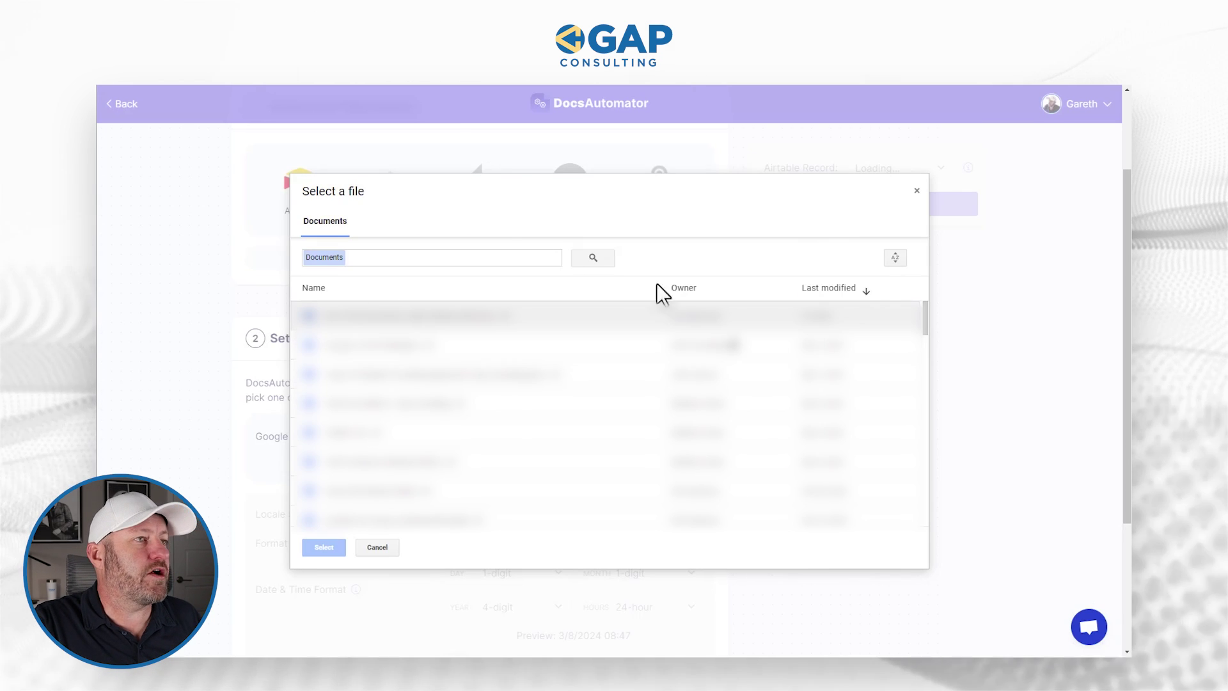
click(414, 261)
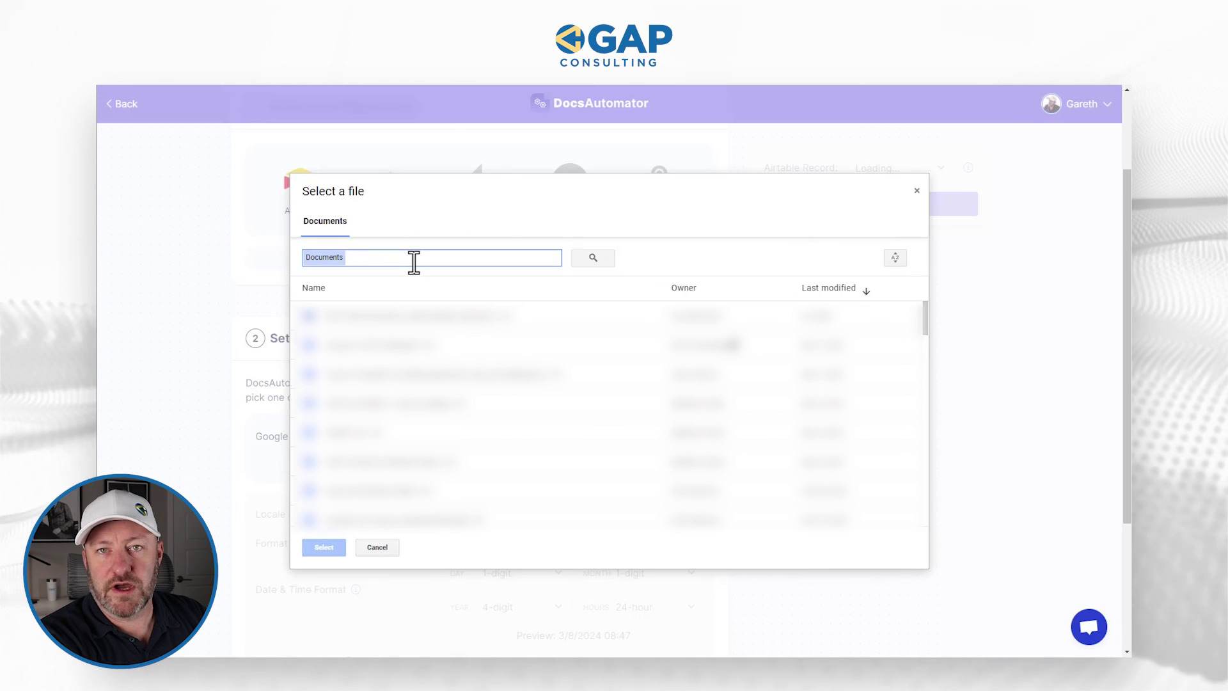
text(project pro)
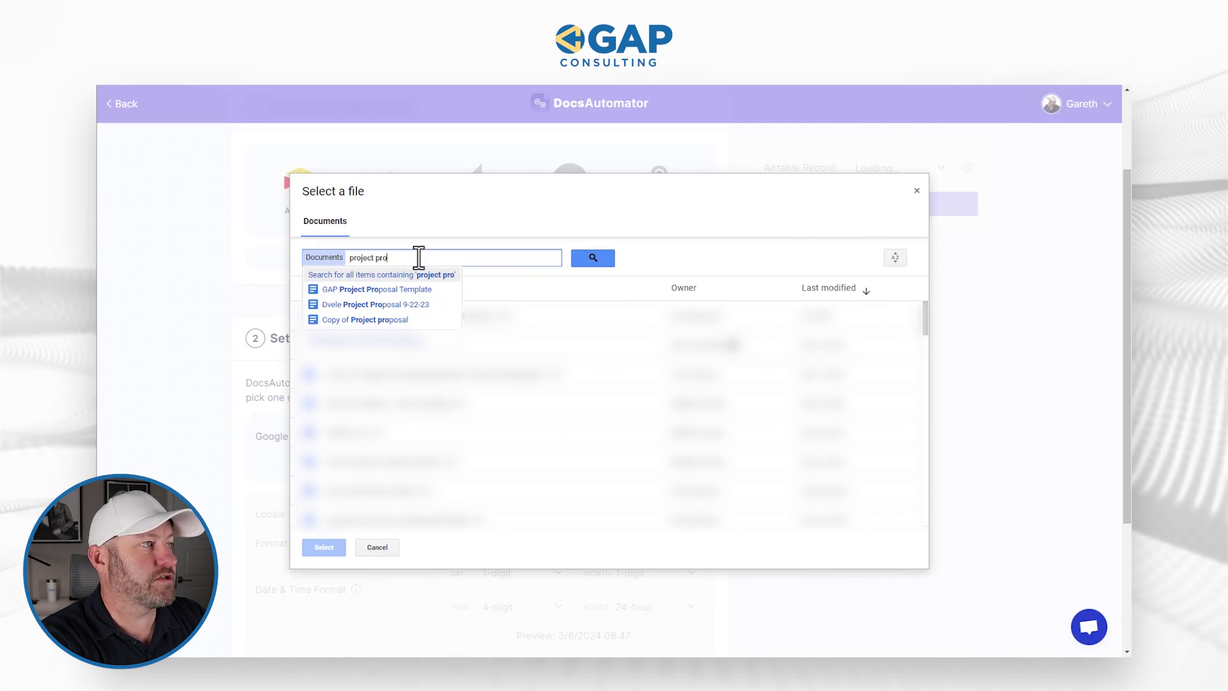
click(362, 320)
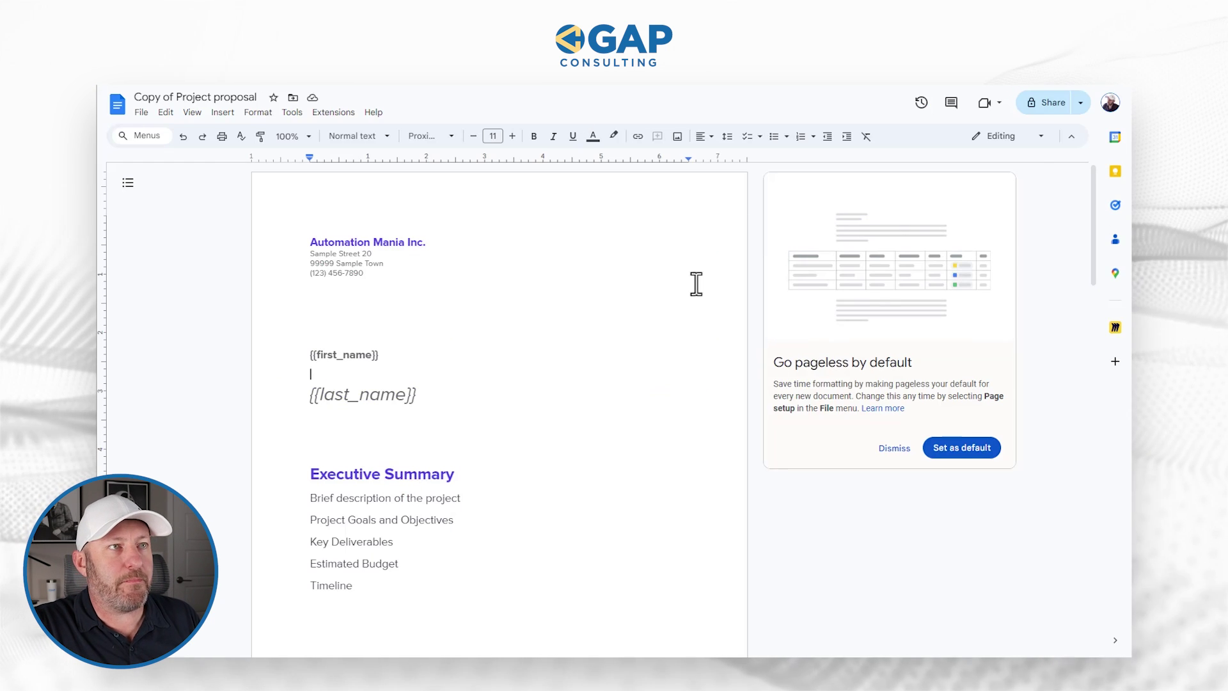
Share the Copy of Project proposal Google Doc with anyone who has the link, granting the Editor role
click(1053, 103)
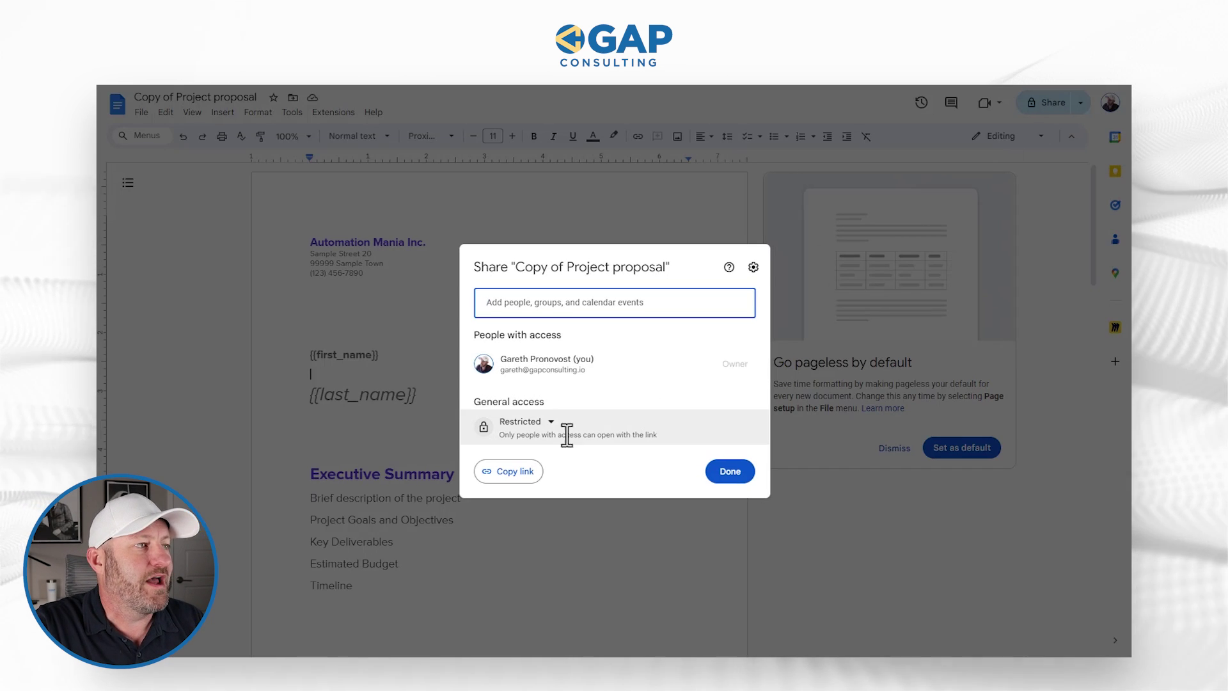
click(546, 425)
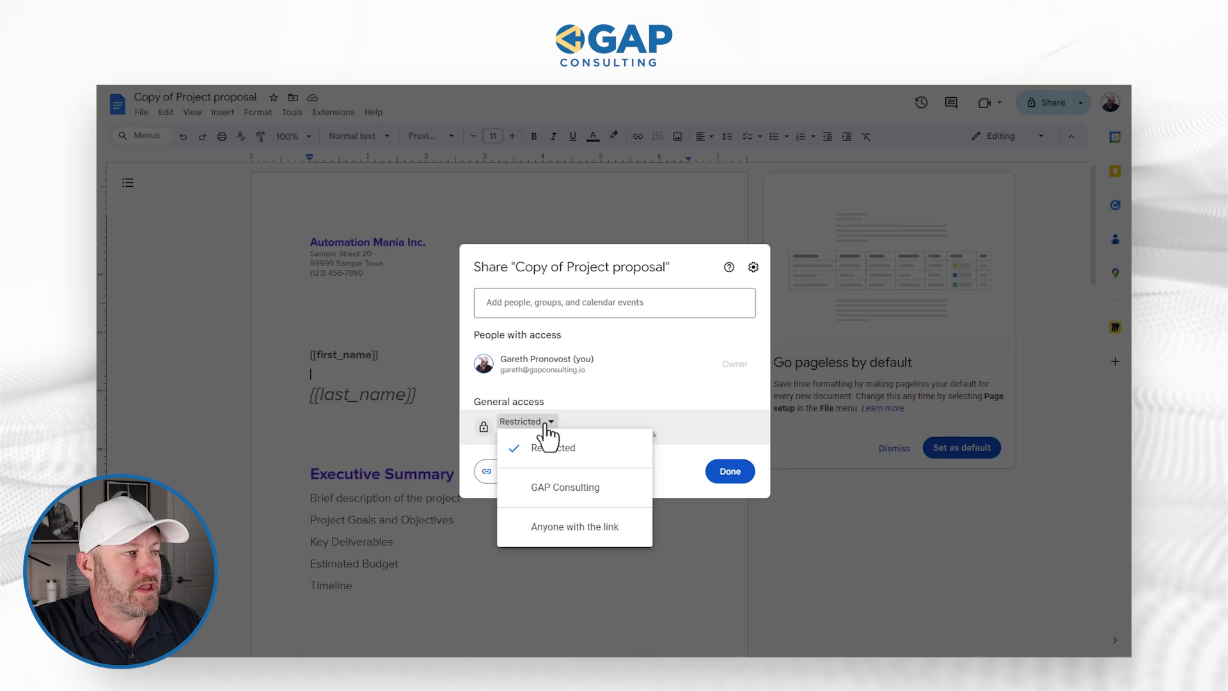
click(573, 529)
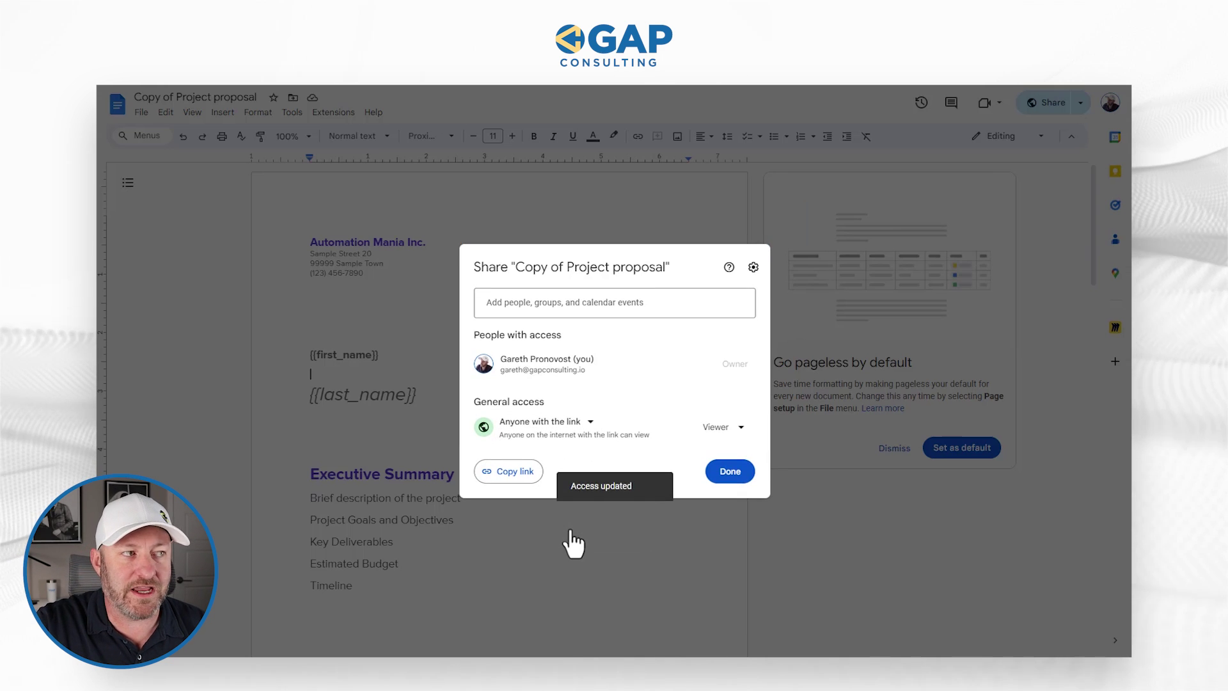
click(716, 429)
click(737, 534)
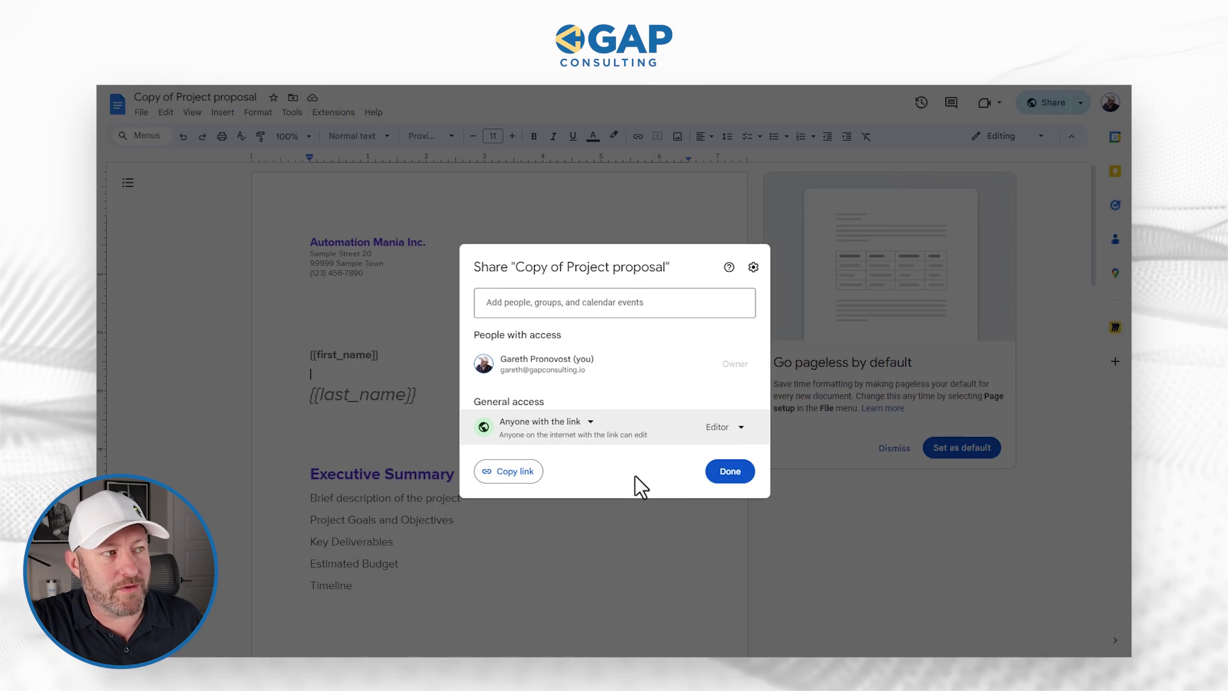
click(723, 479)
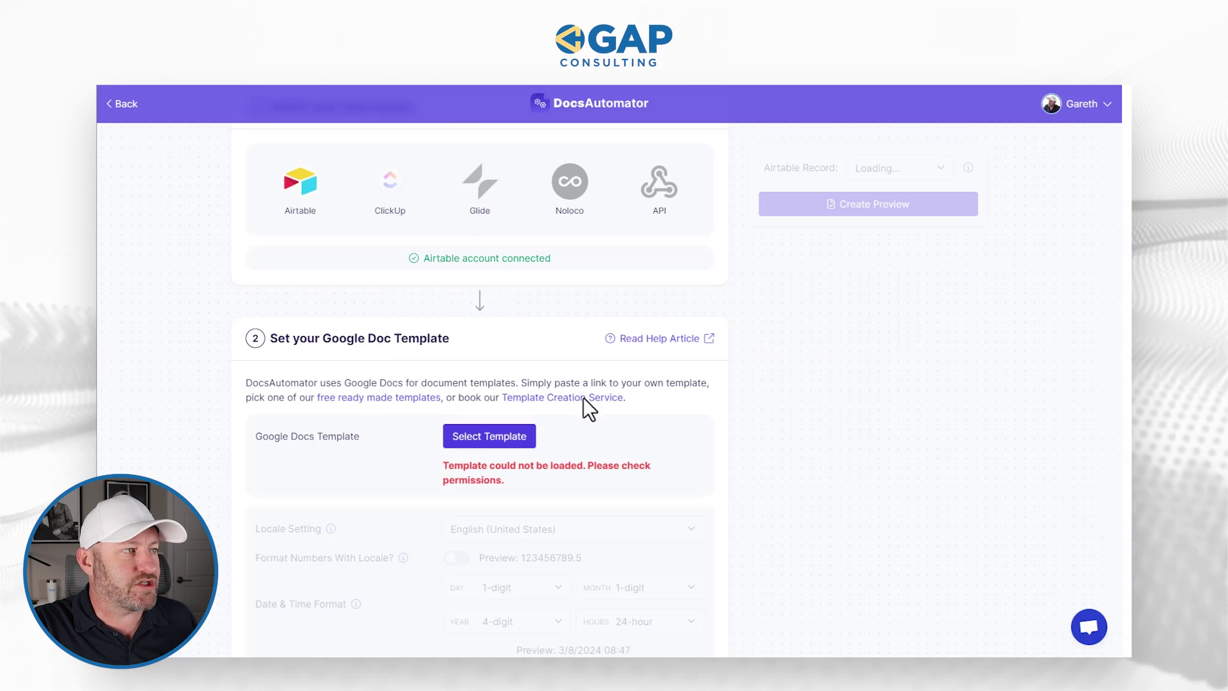
Set Copy of Project proposal as the Google Docs template in DocsAutomator, finding it with the search "project pro"
click(516, 441)
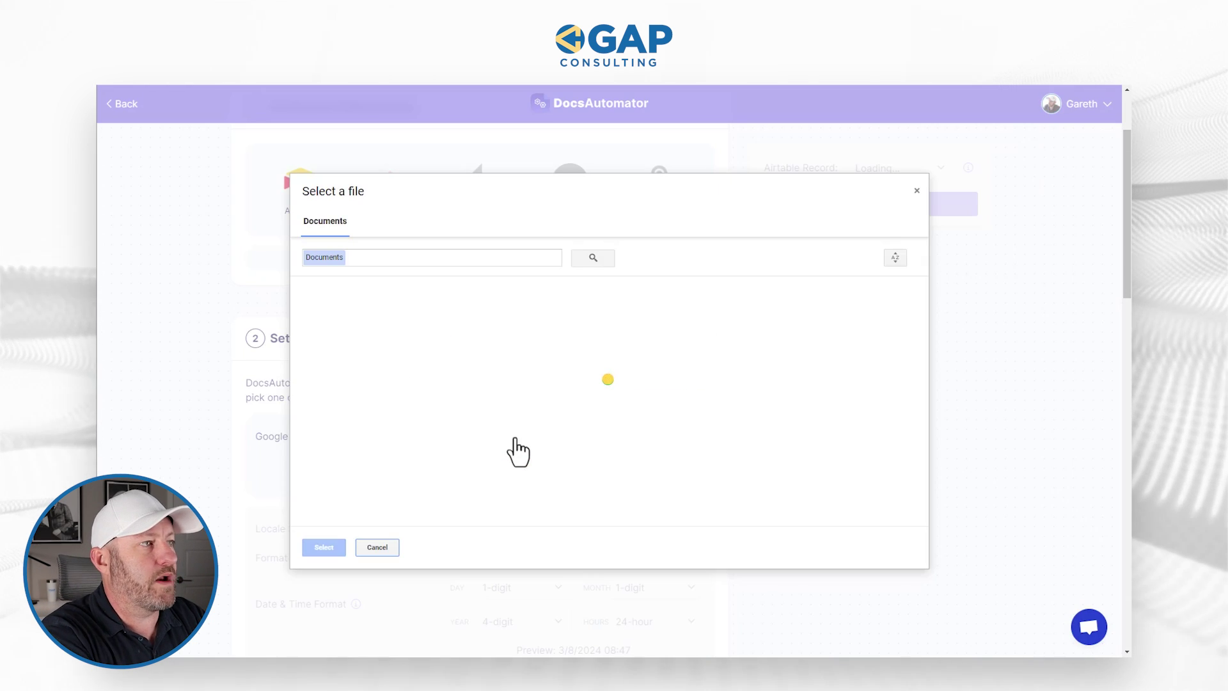
click(447, 261)
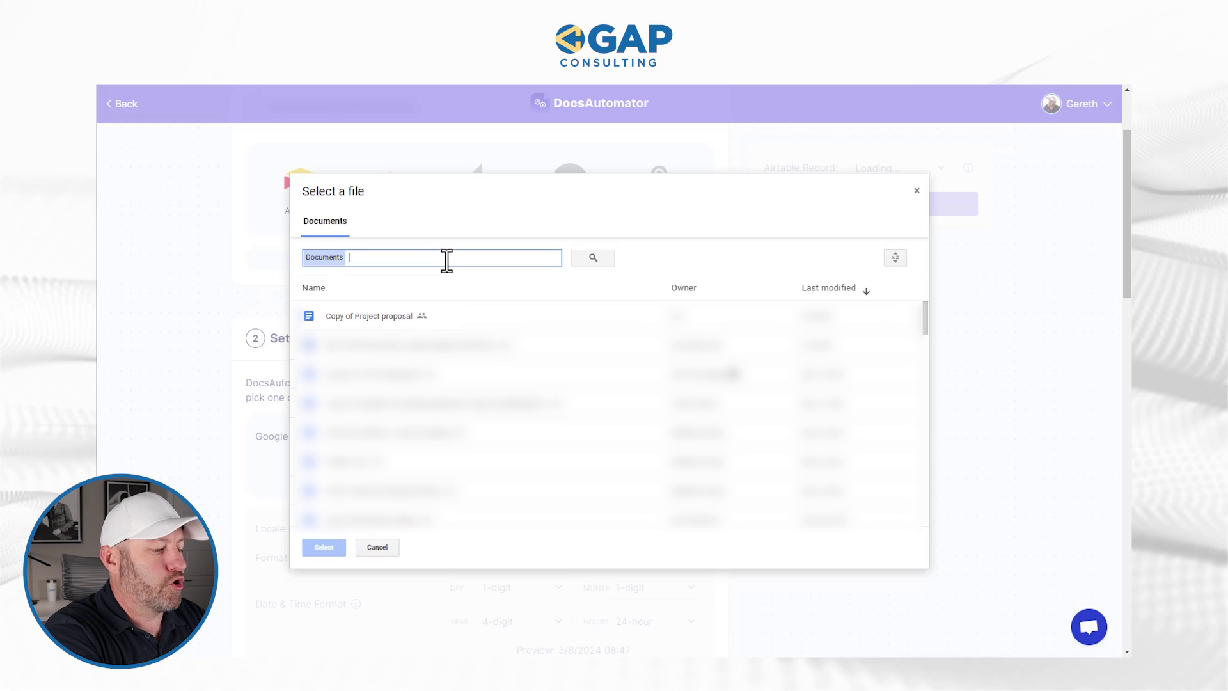
text(project pro)
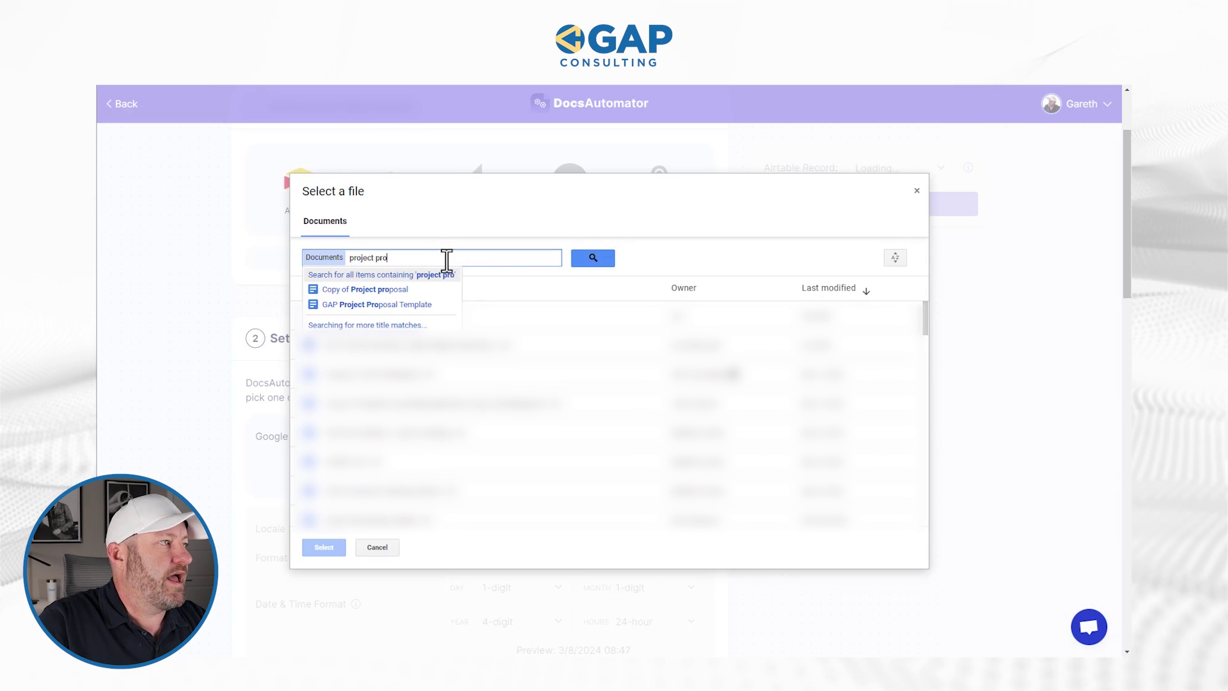
click(384, 289)
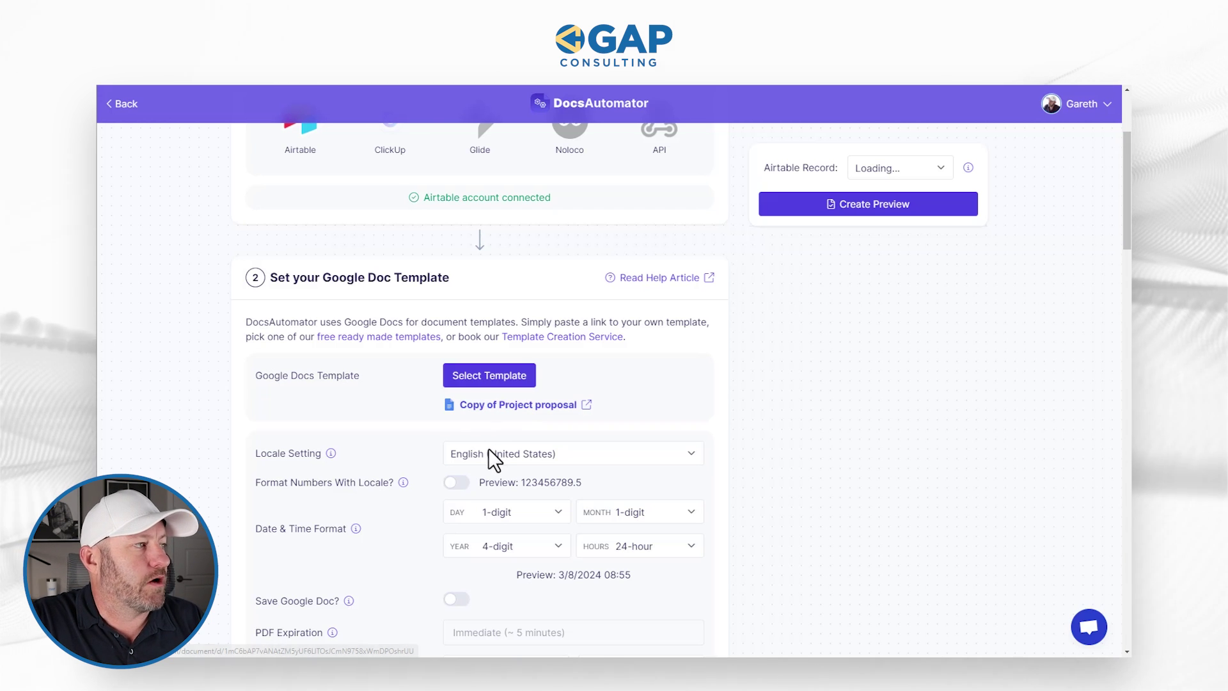
Turn on number formatting with the locale in the template settings
scroll(502, 440, down, 2)
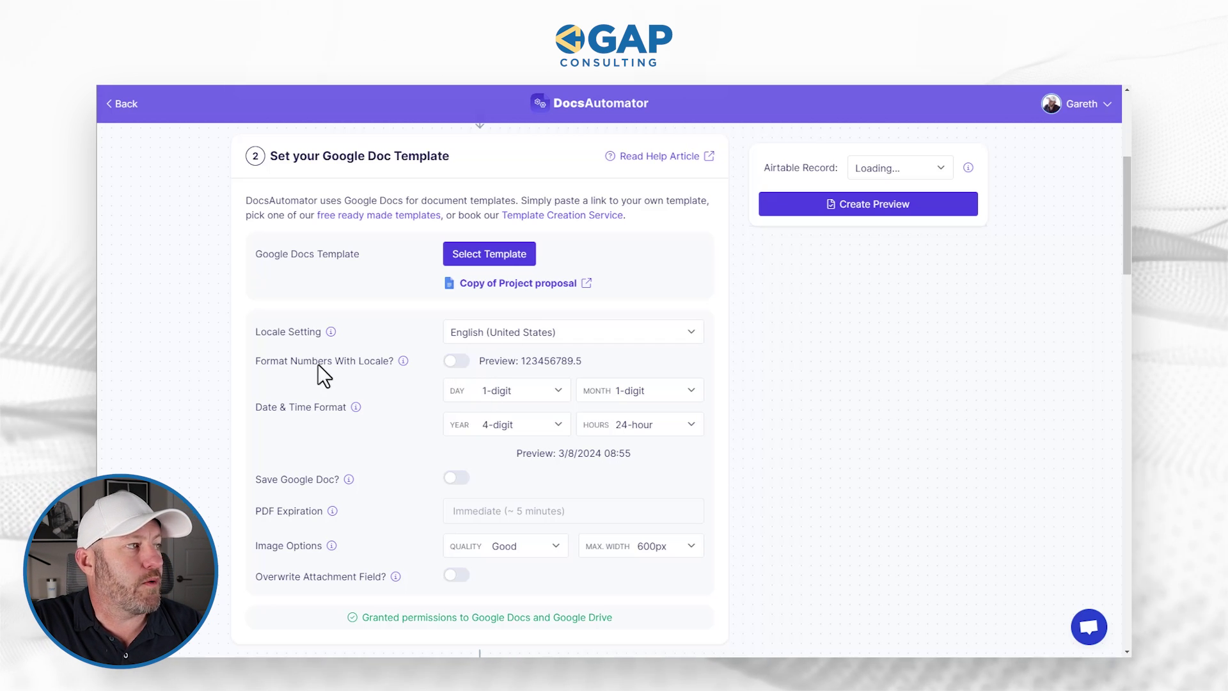
click(462, 362)
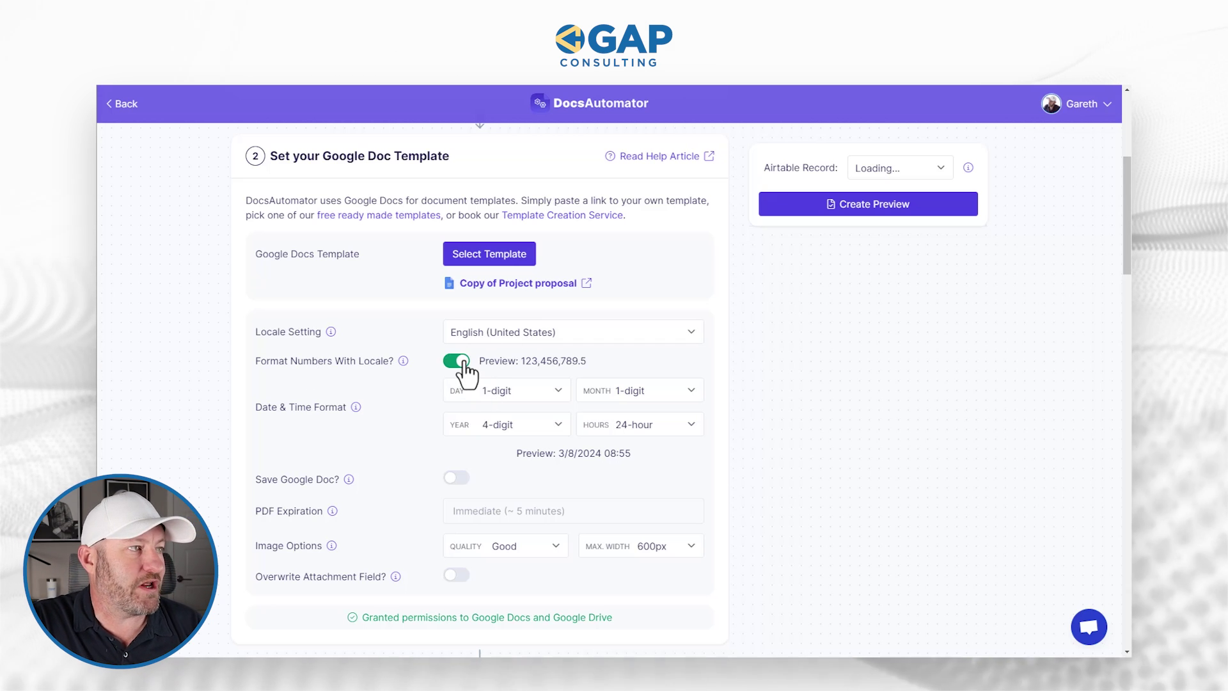
Turn off number formatting with the locale and review the day and month options of the date format
click(462, 362)
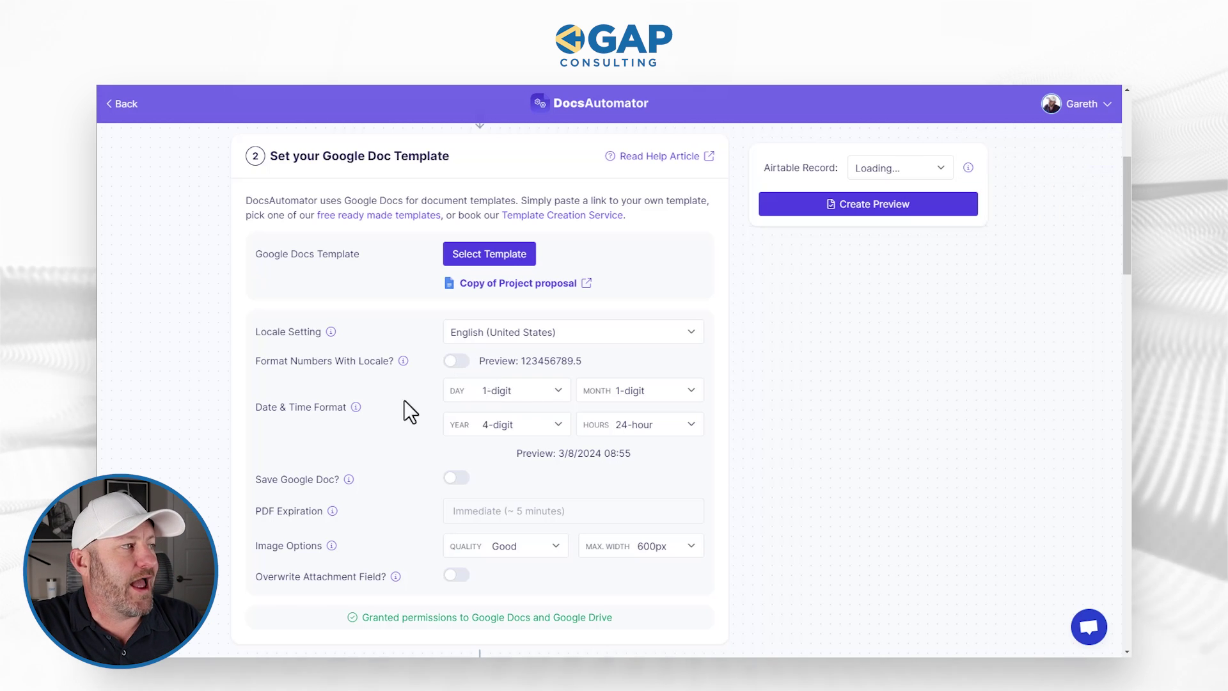
click(497, 393)
click(497, 393)
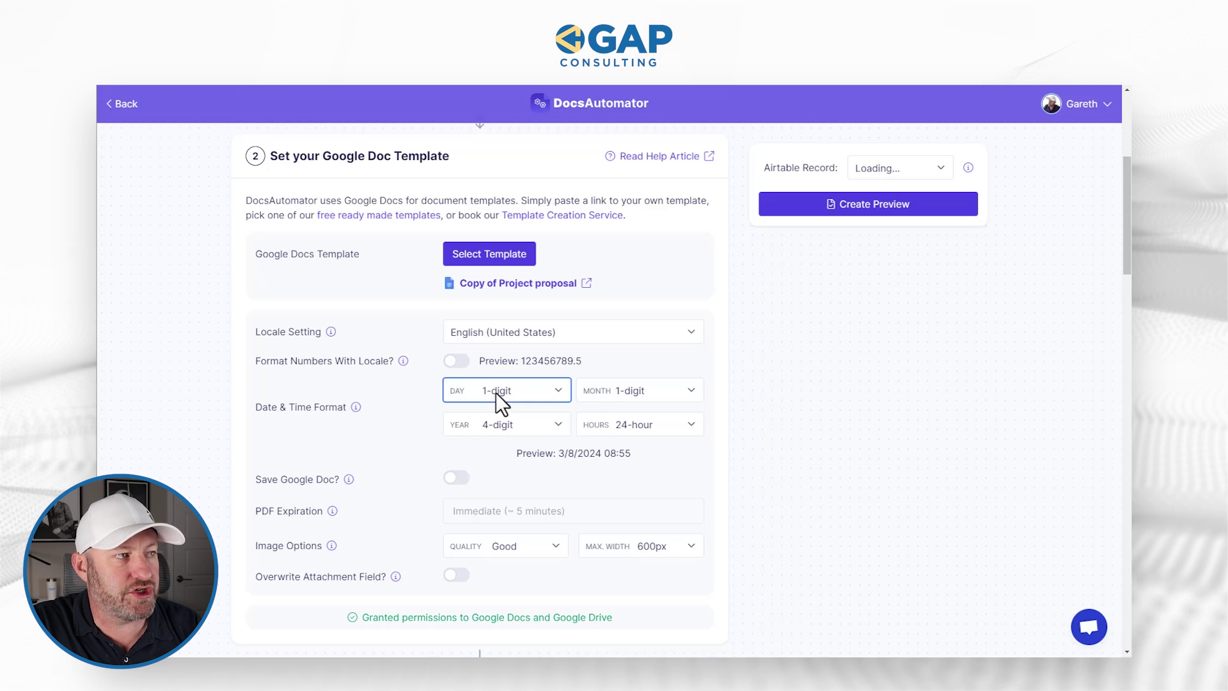
click(608, 397)
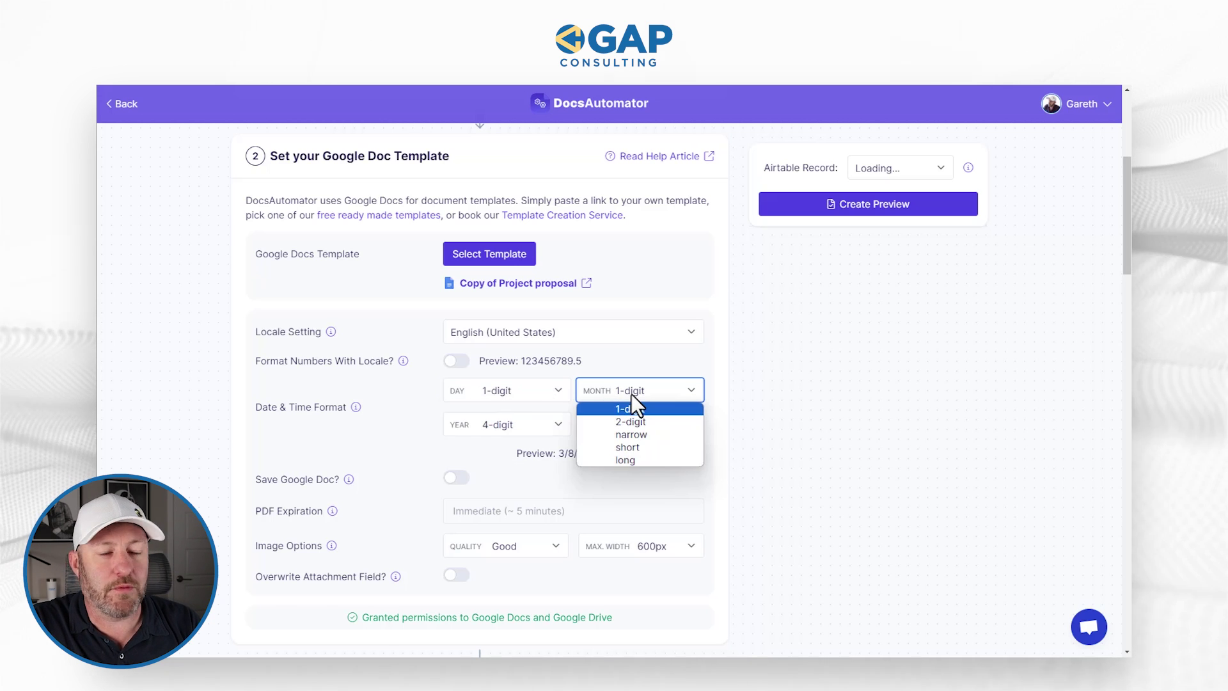
click(631, 394)
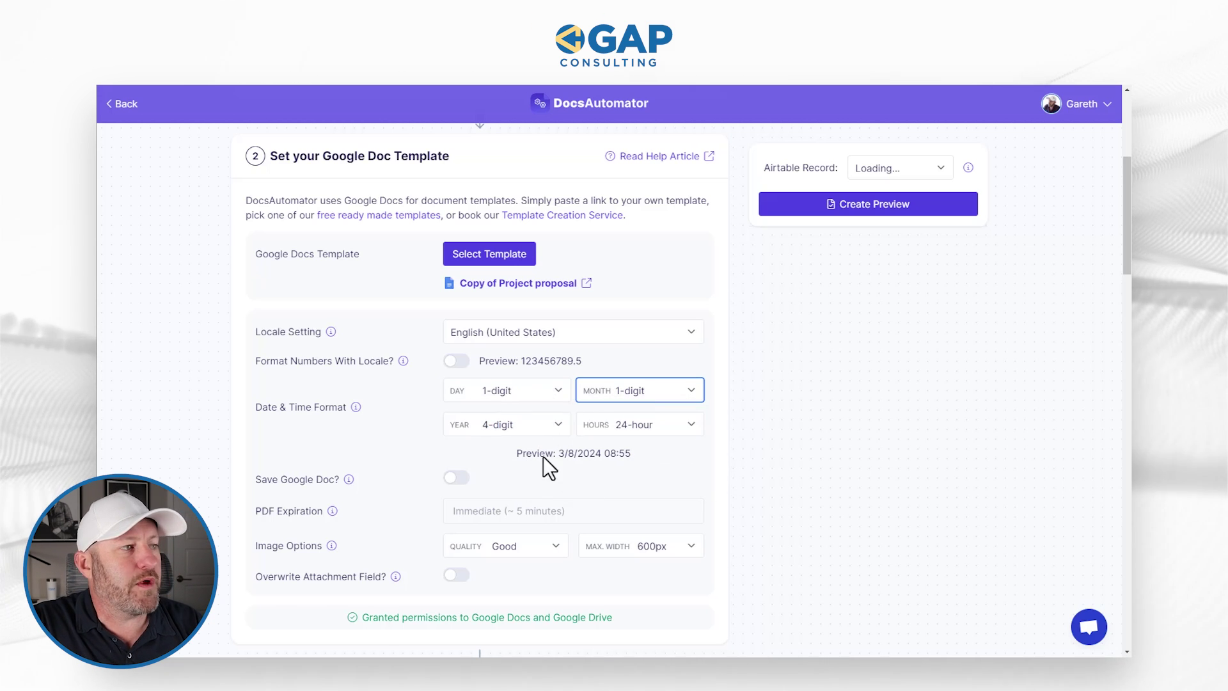
drag(535, 455, 639, 459)
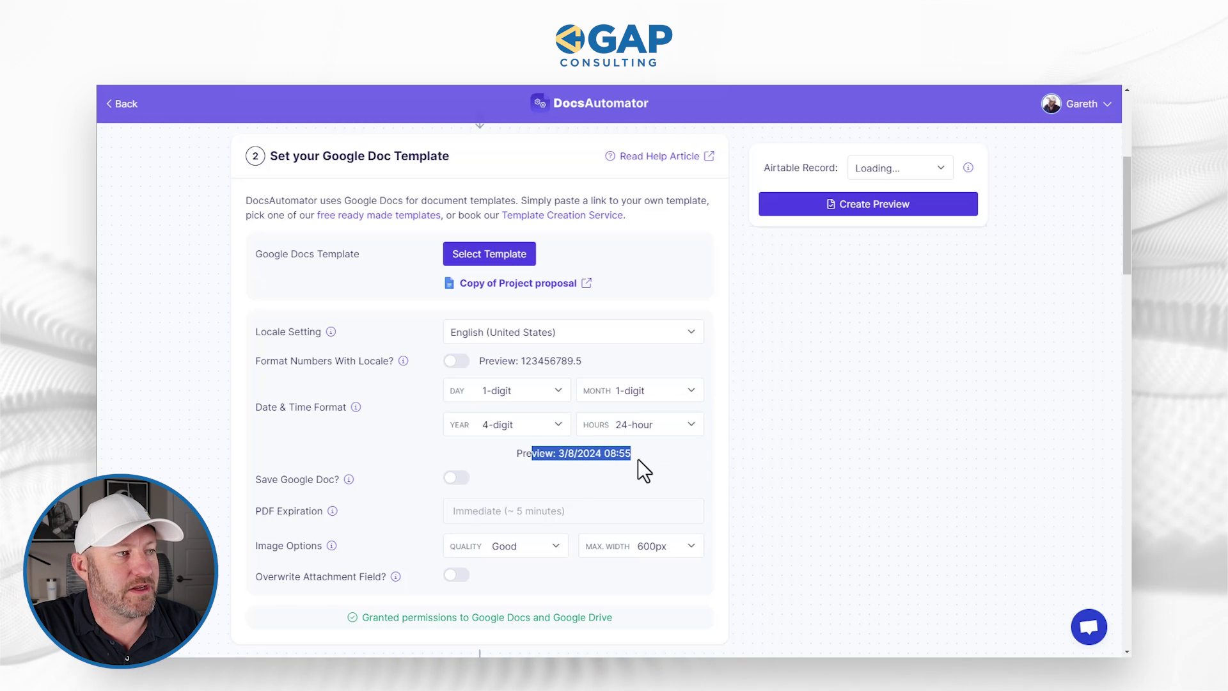
click(634, 452)
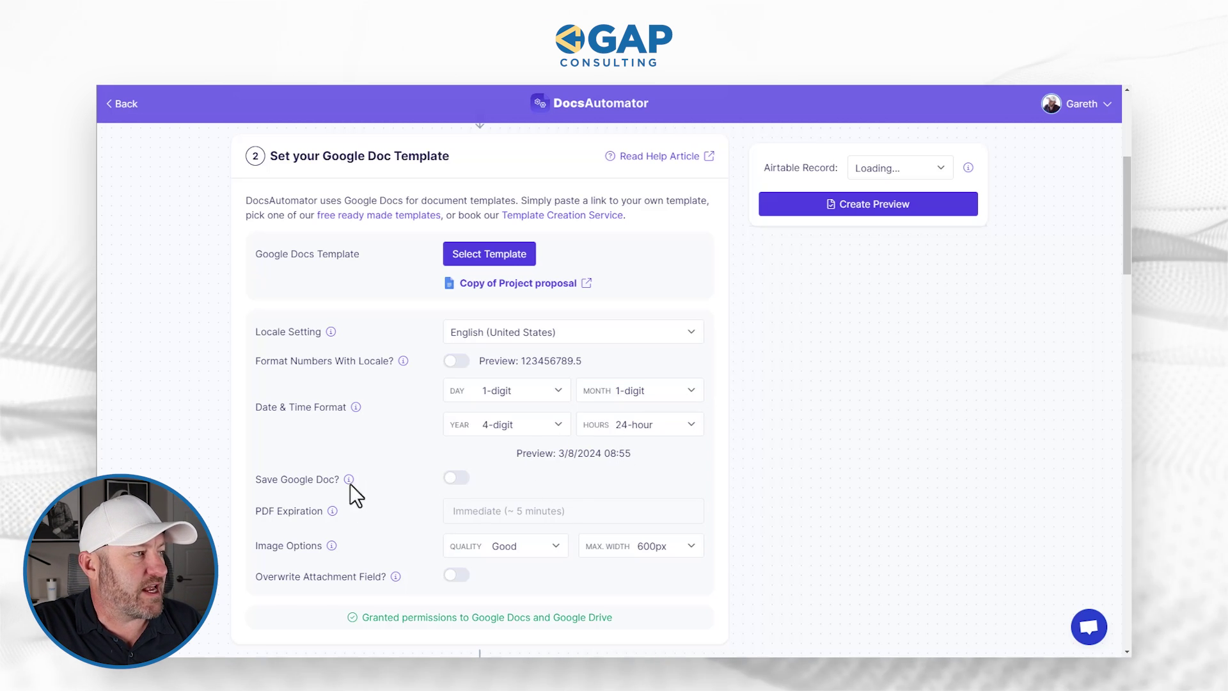
Review the template settings for saving the Google Doc, PDF expiration, image quality and maximum width, and overwriting the attachment field
mouse_move(349, 481)
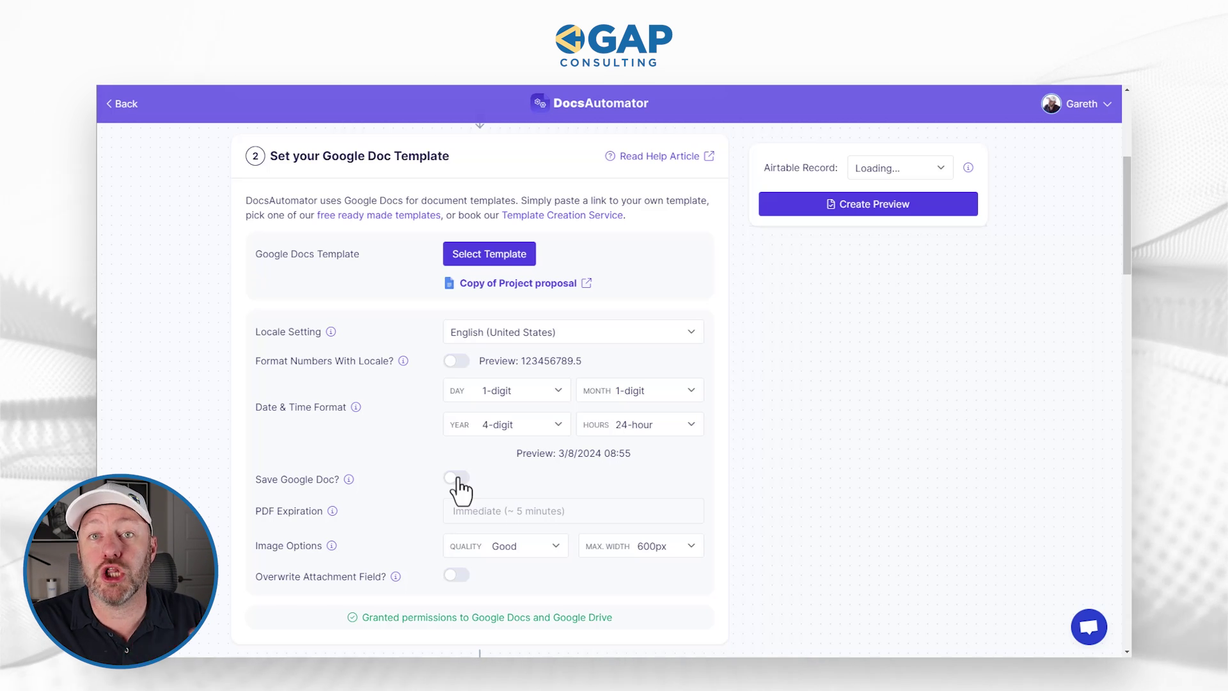
mouse_move(494, 517)
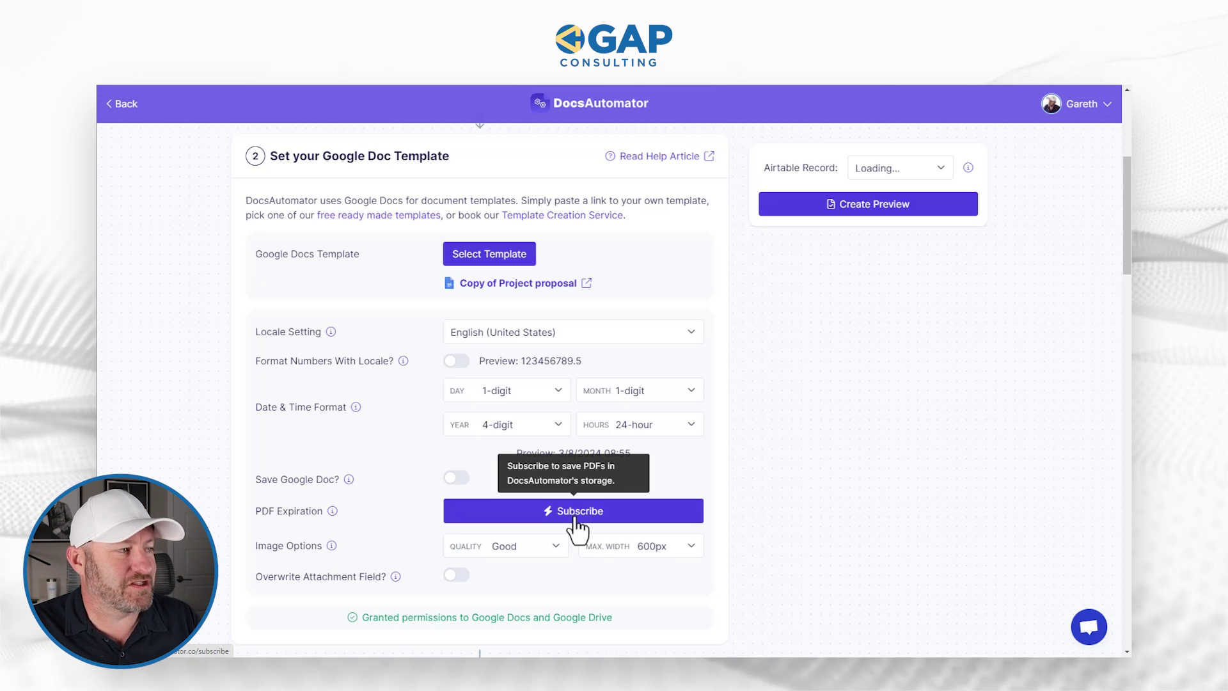
click(535, 546)
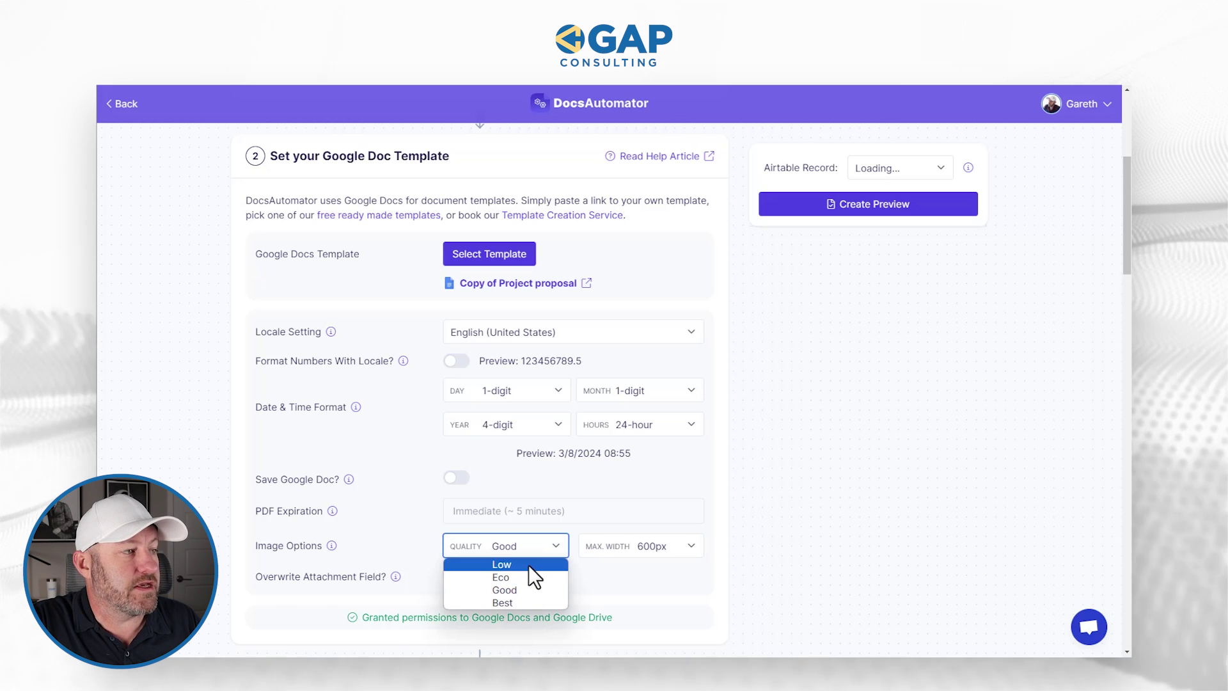
click(637, 578)
click(631, 552)
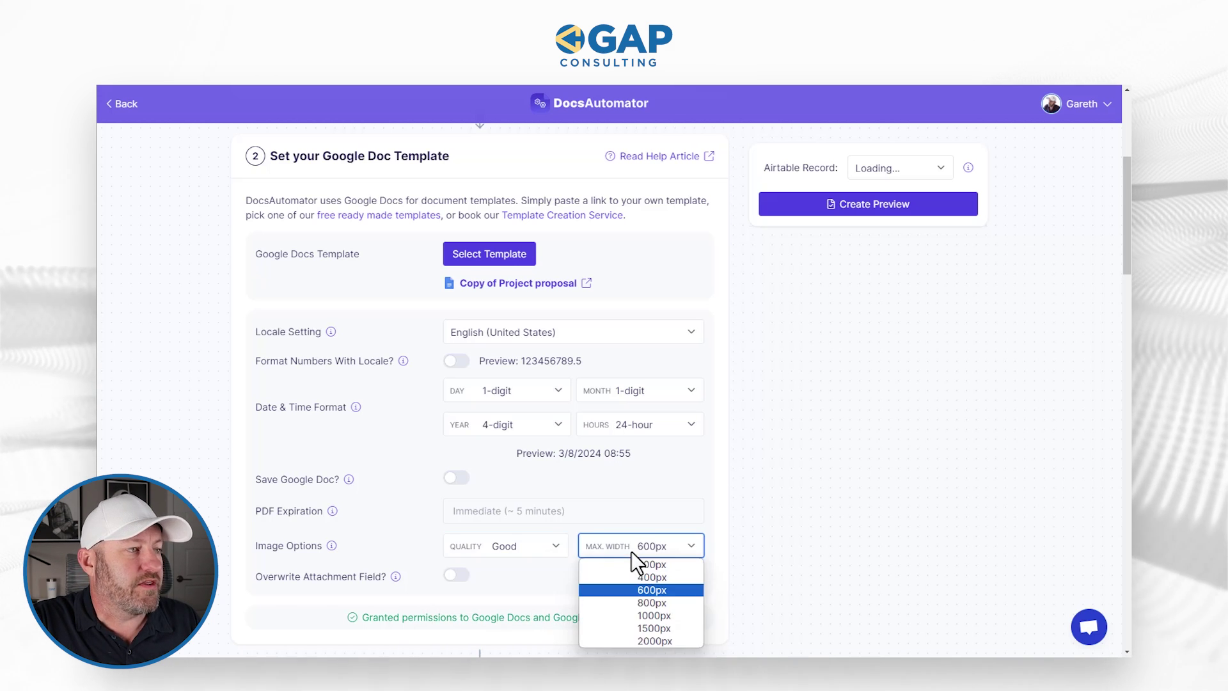
click(632, 551)
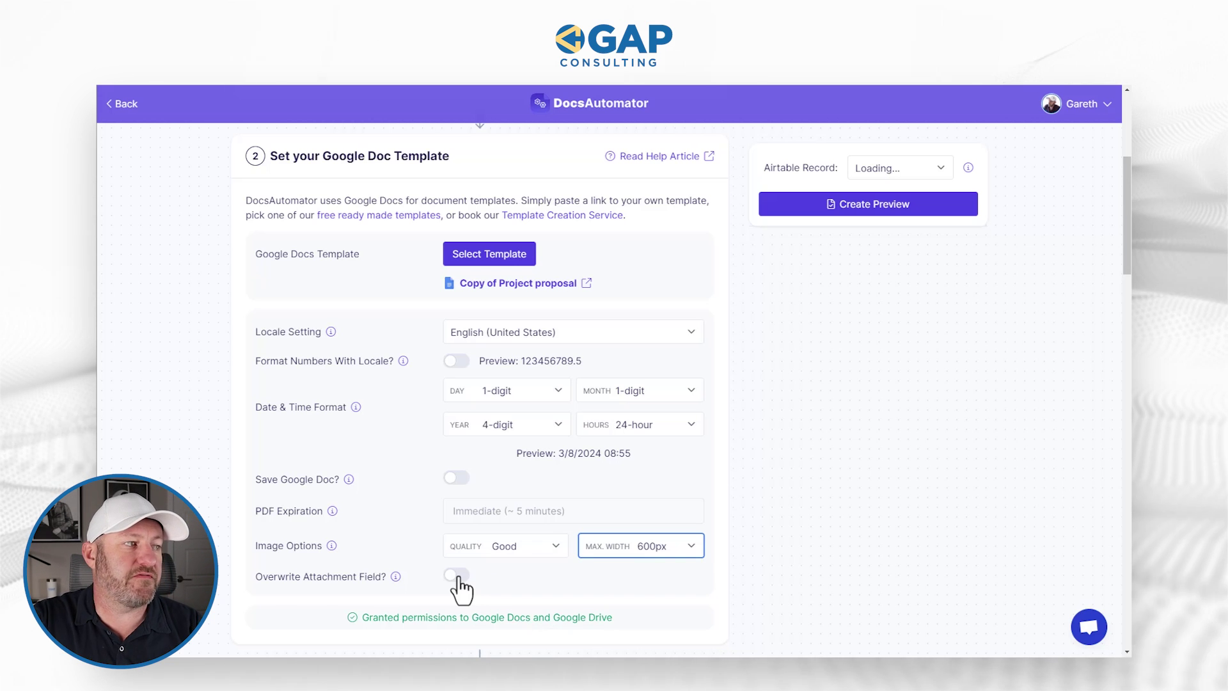
mouse_move(393, 575)
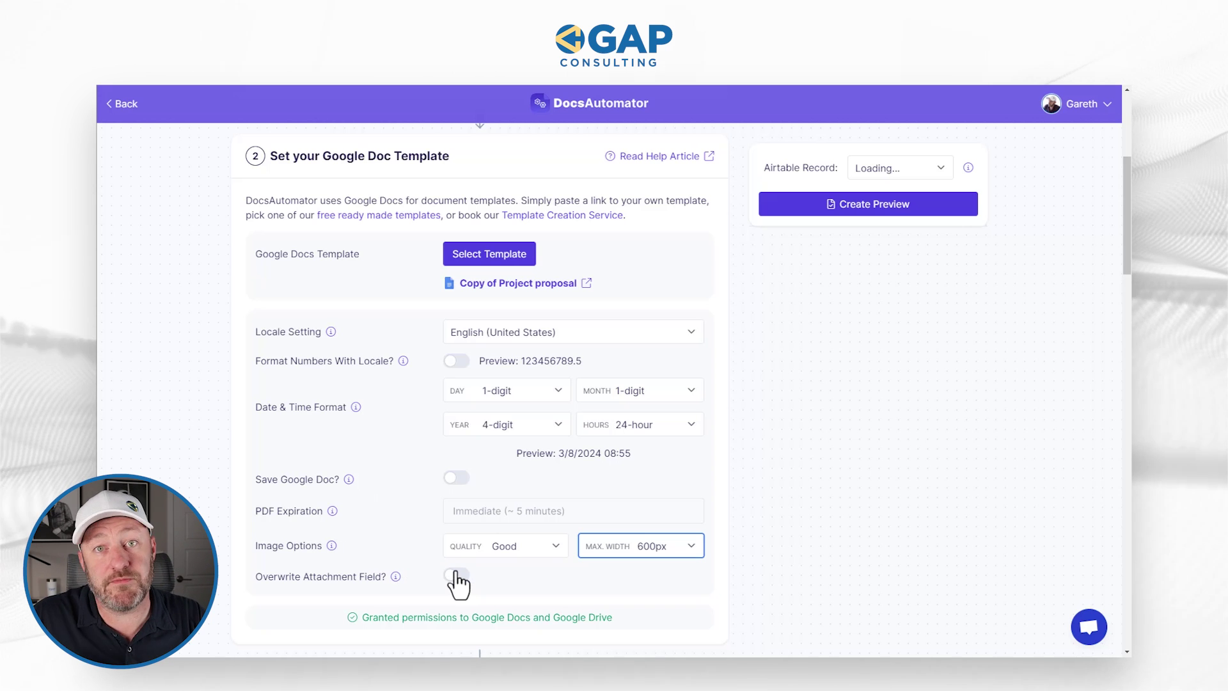
Map the Airtable data to the DocsAutomator base with Table 1 as the primary table
scroll(531, 492, down, 4)
scroll(775, 426, down, 3)
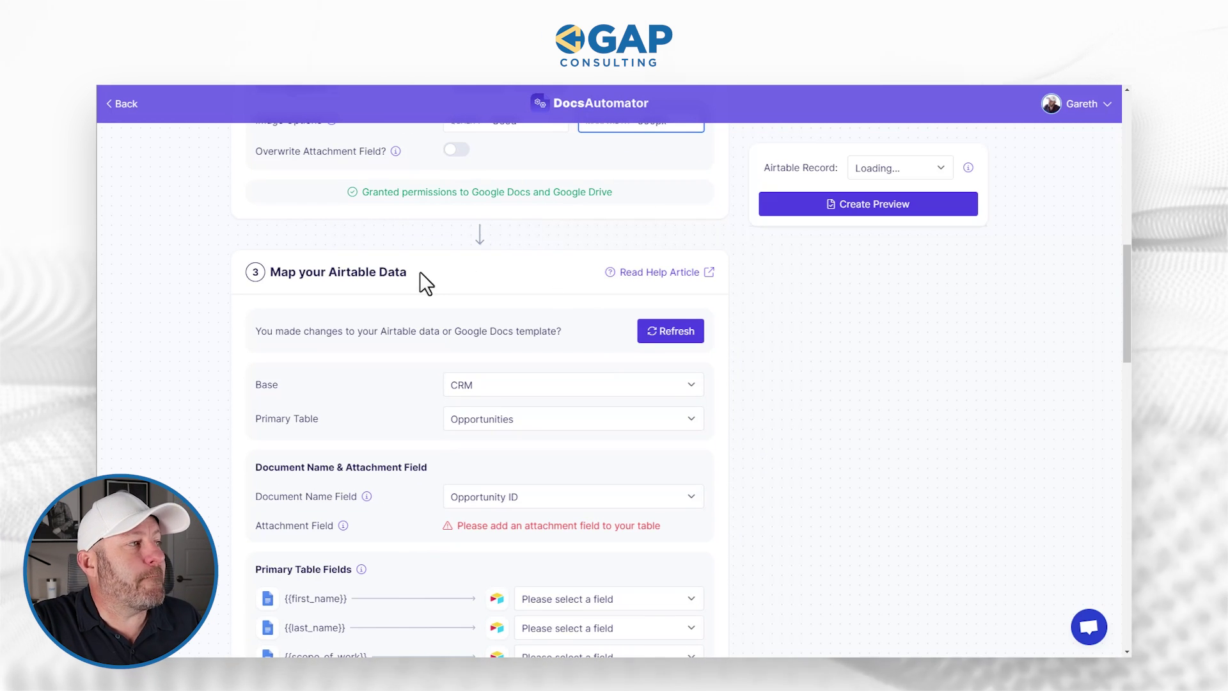
click(501, 389)
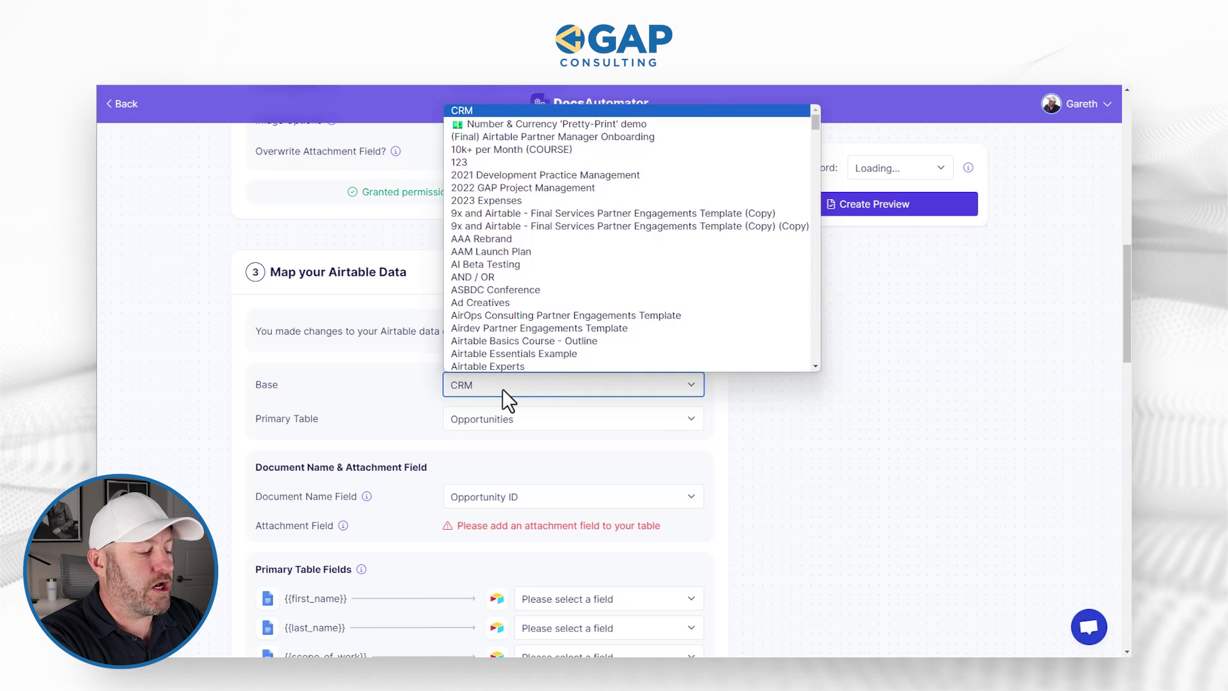
text(docs)
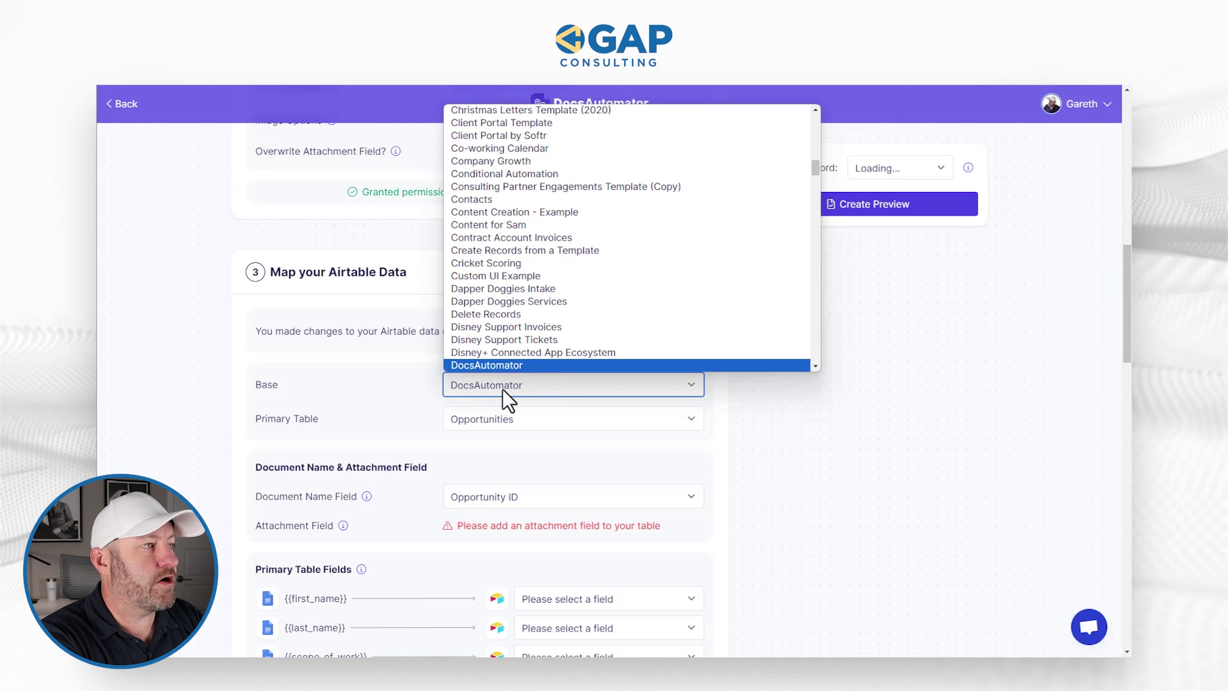
click(480, 366)
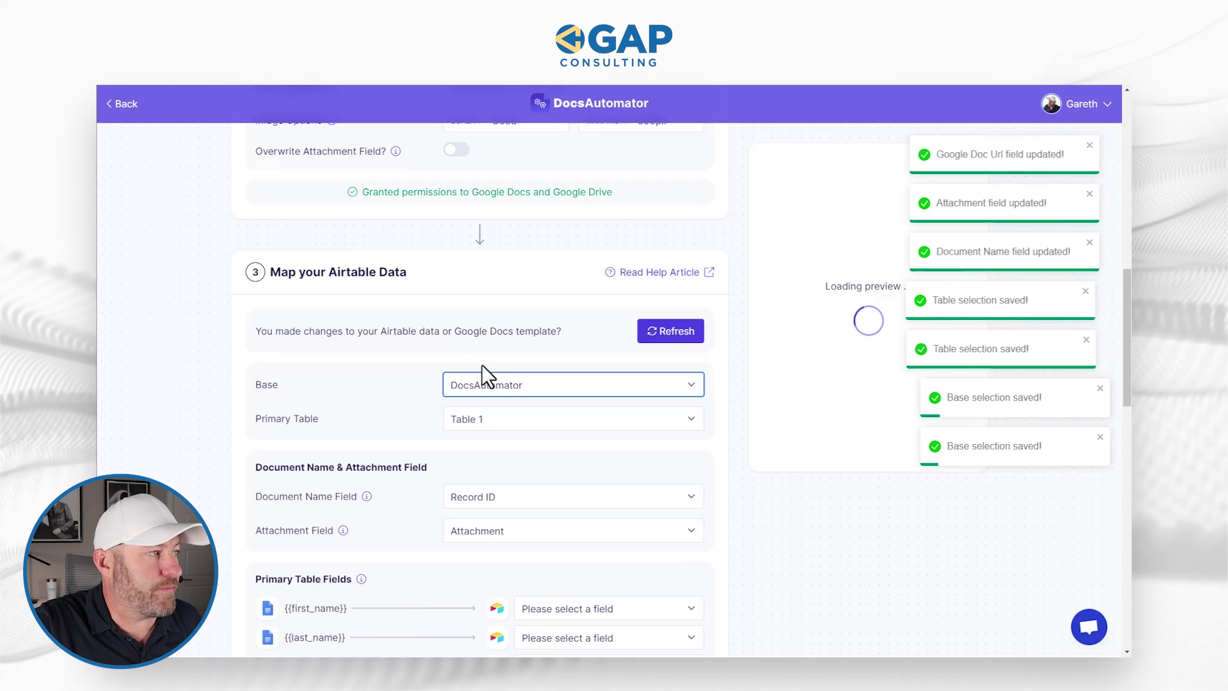
click(519, 420)
click(520, 437)
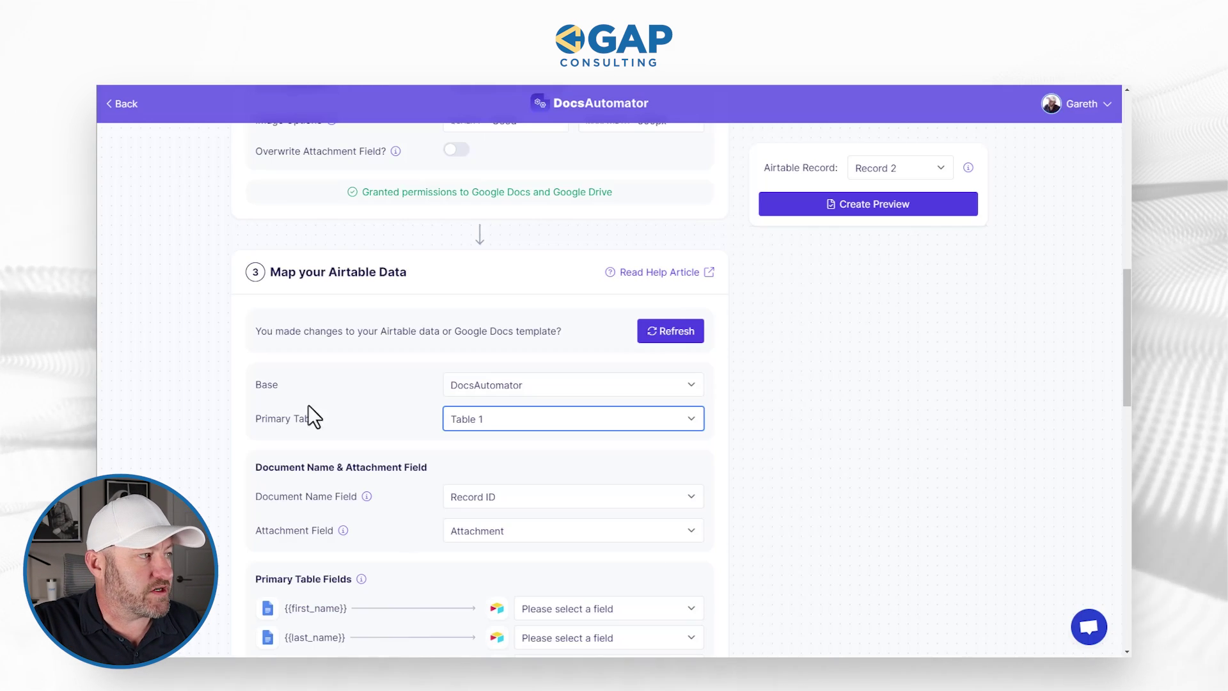
Keep Record ID as the document name field and Attachment as the attachment field for the generated PDF
scroll(426, 412, down, 2)
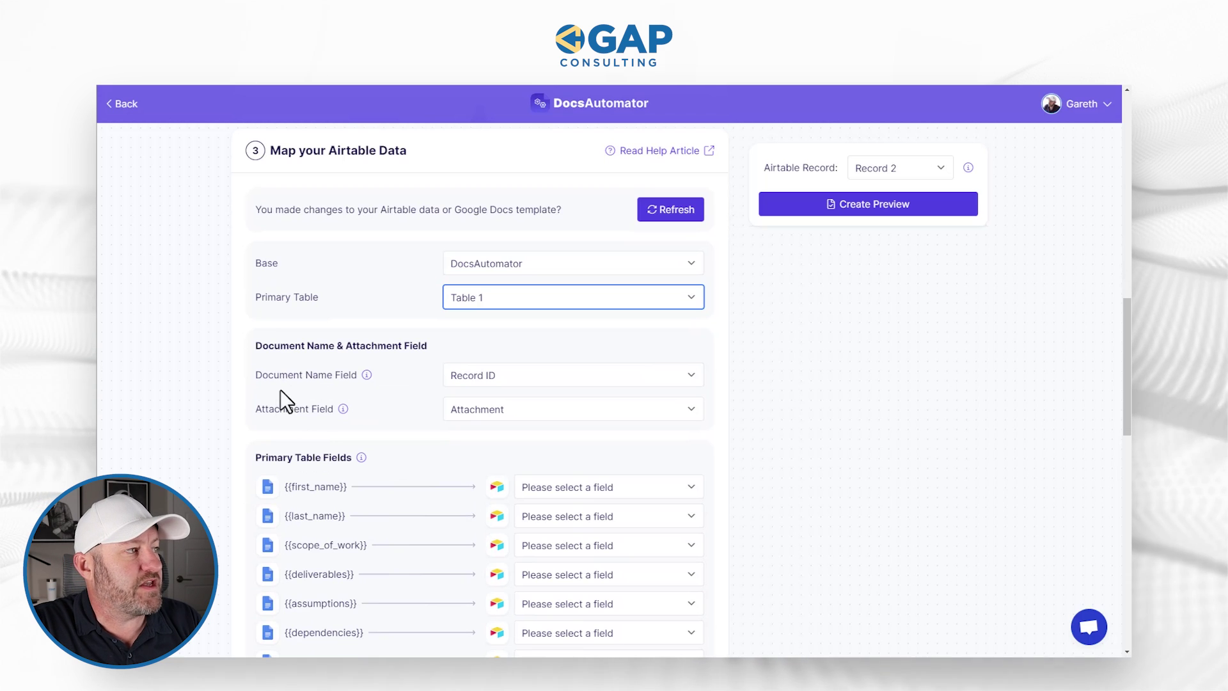
click(455, 374)
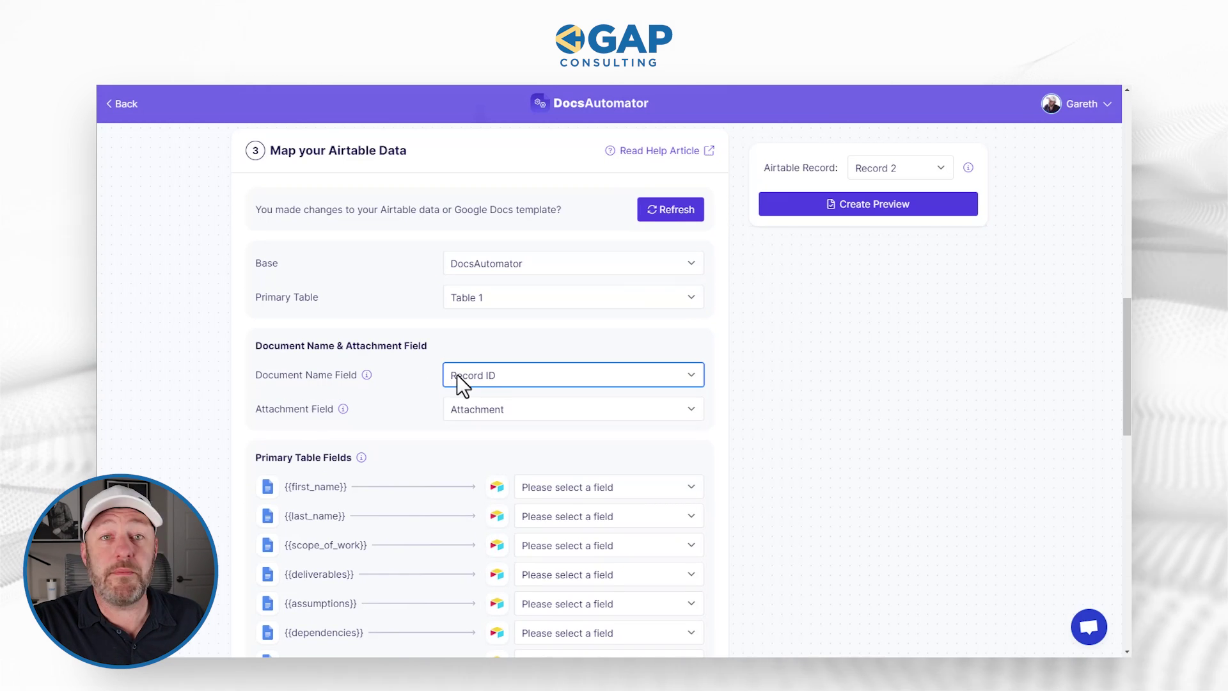
click(481, 375)
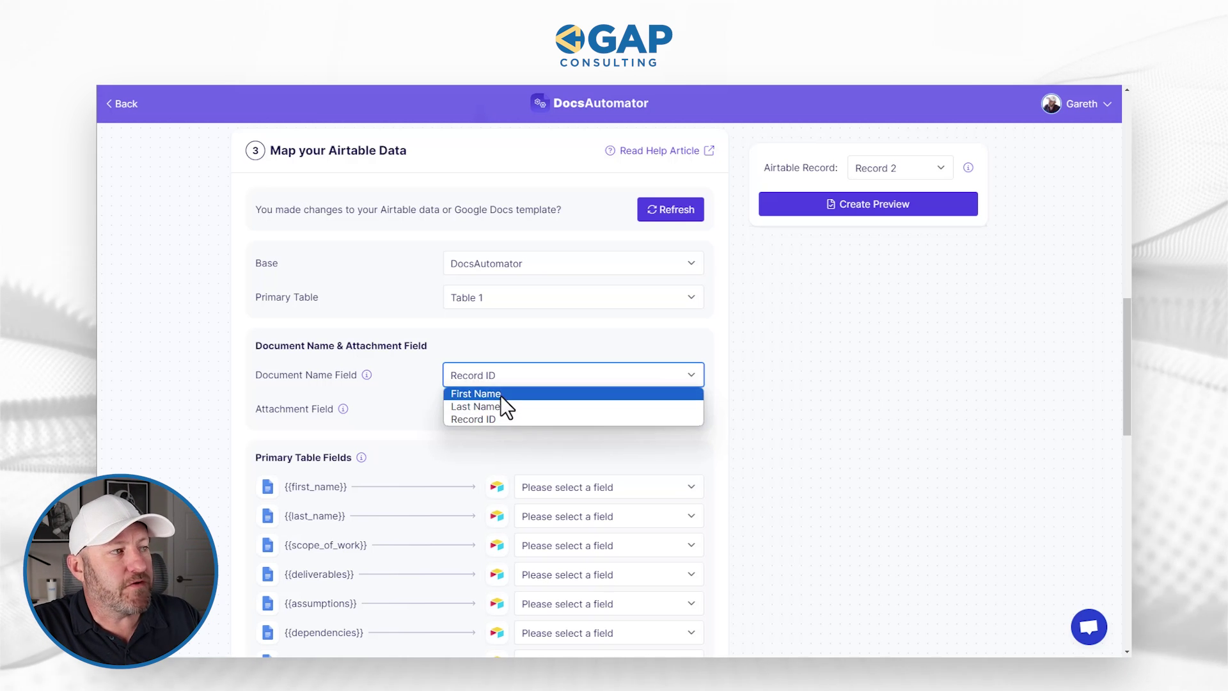
click(415, 382)
mouse_move(367, 375)
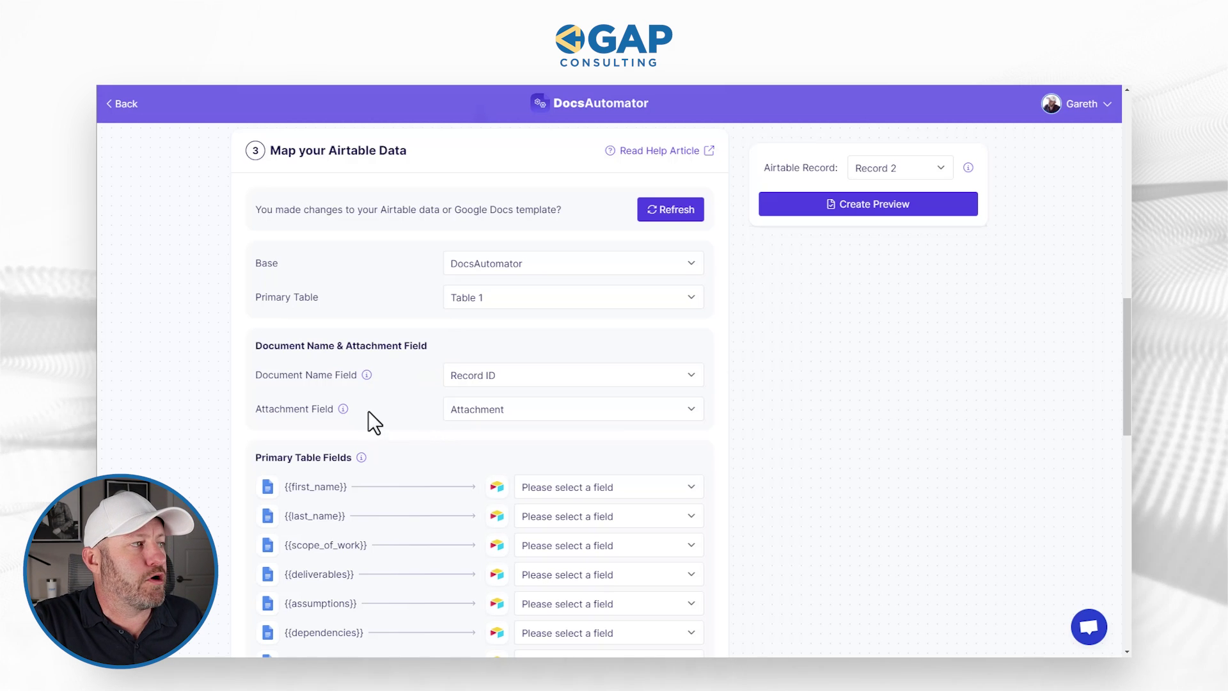
mouse_move(345, 412)
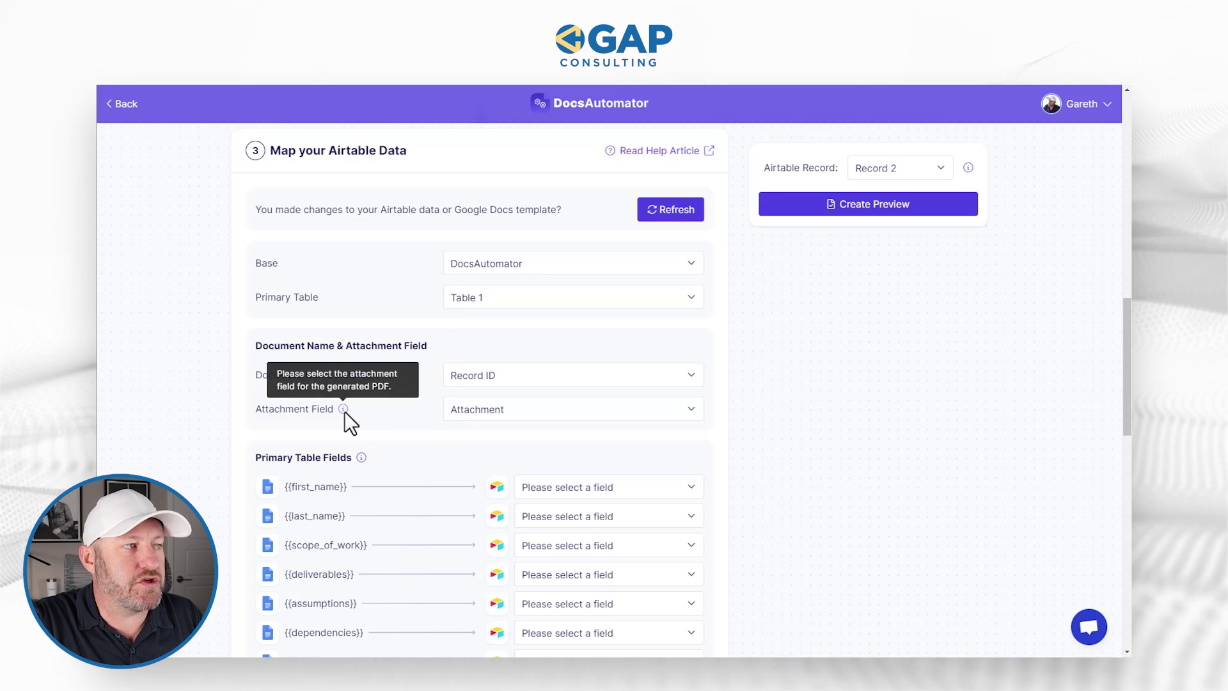
click(465, 409)
click(484, 428)
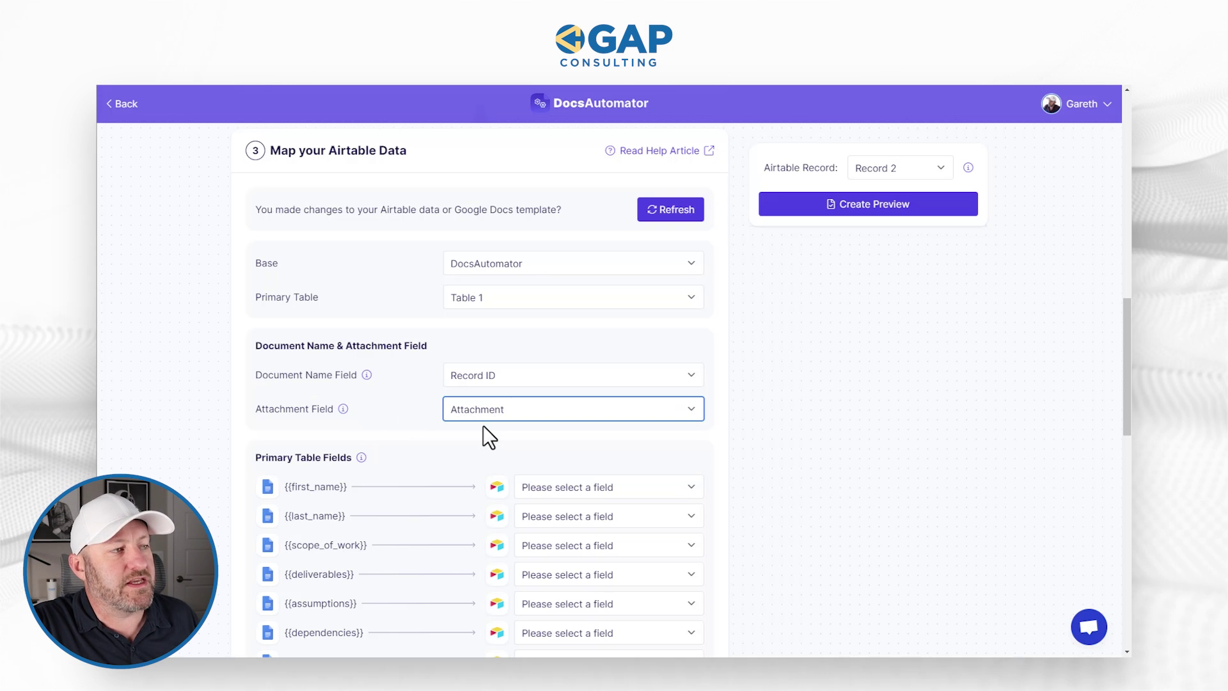
Examine how the template placeholders, including first_name and last_name in the Project proposal Google Doc, map to the primary table fields
scroll(815, 427, down, 1)
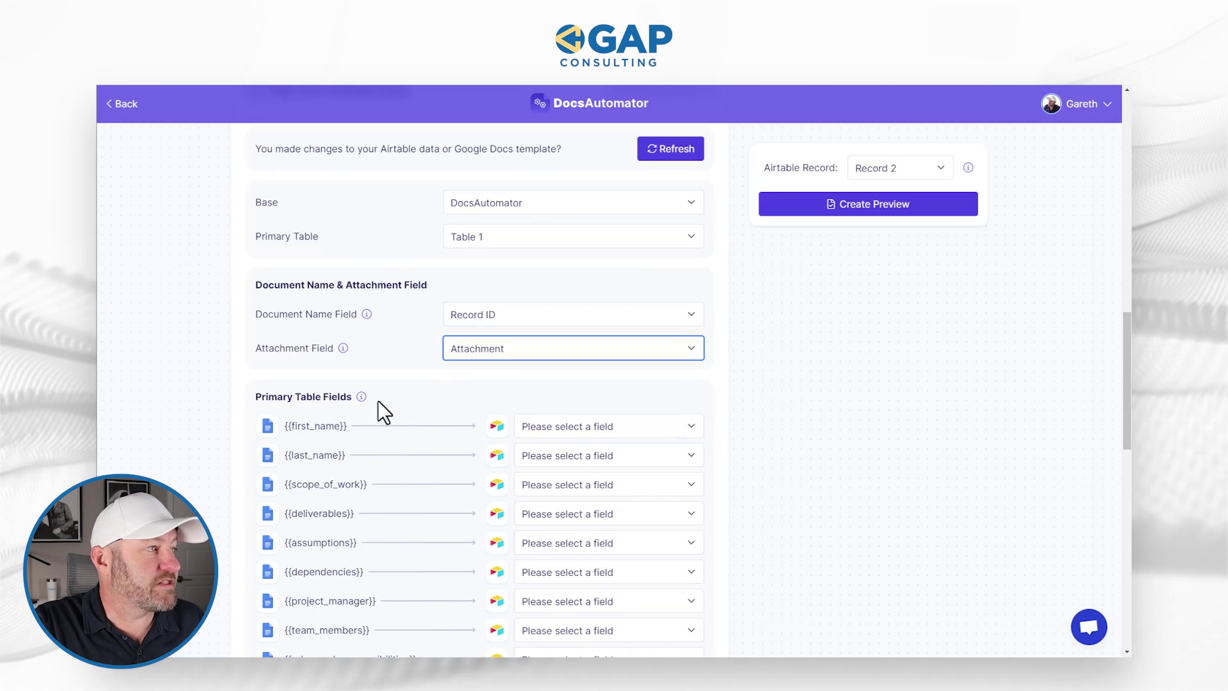
mouse_move(360, 399)
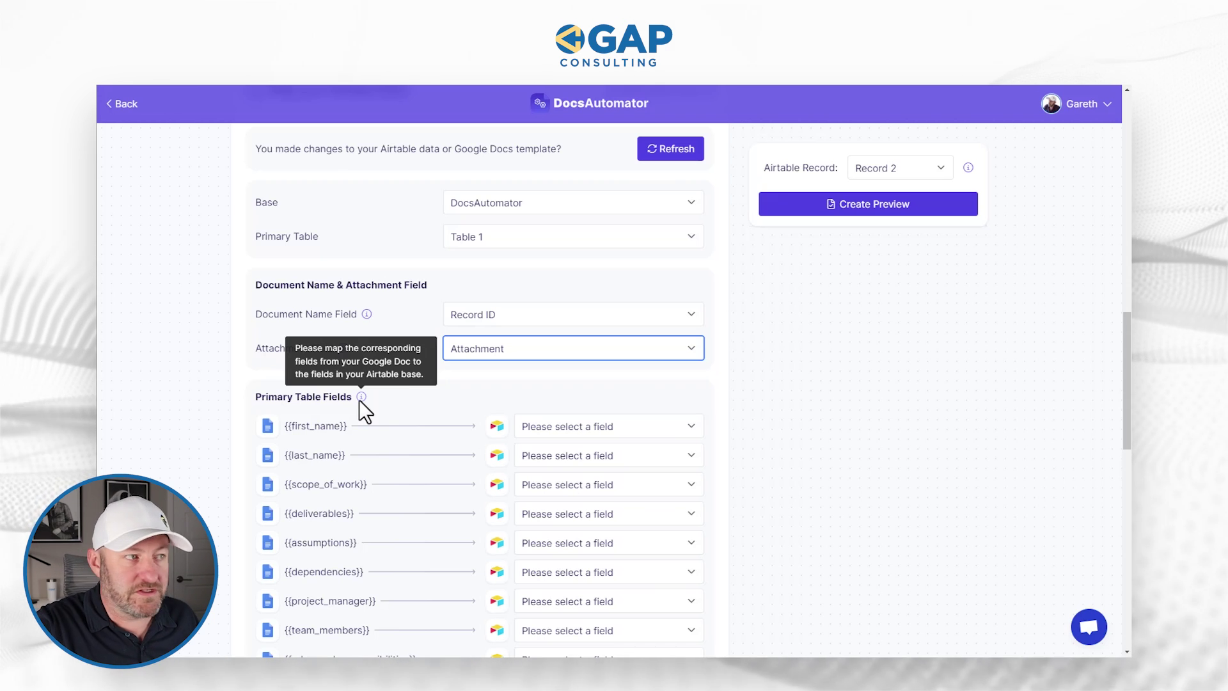
scroll(384, 433, down, 3)
scroll(371, 431, down, 2)
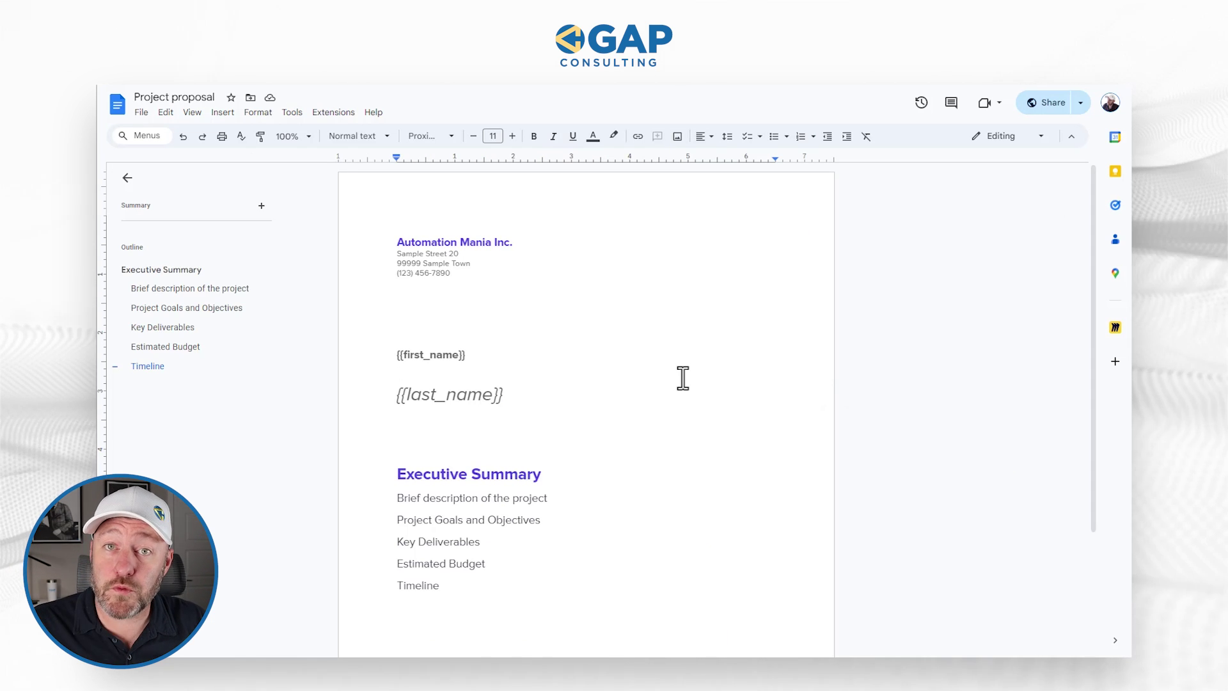
scroll(686, 380, down, 3)
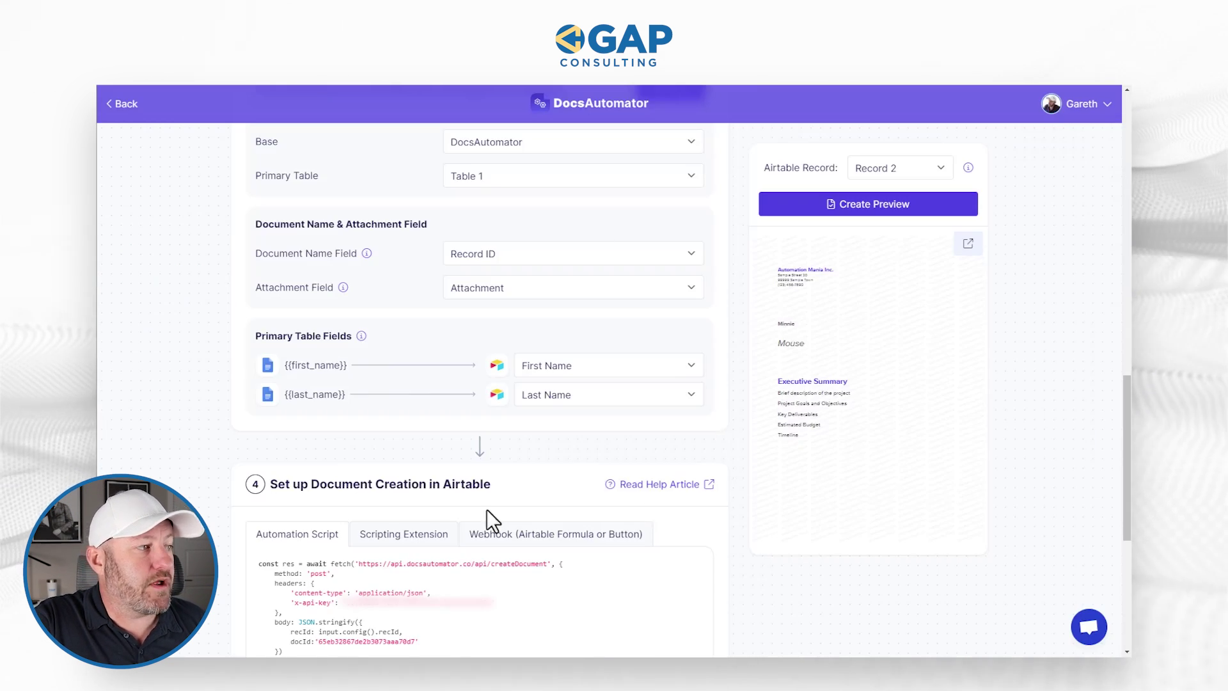
scroll(265, 551, up, 2)
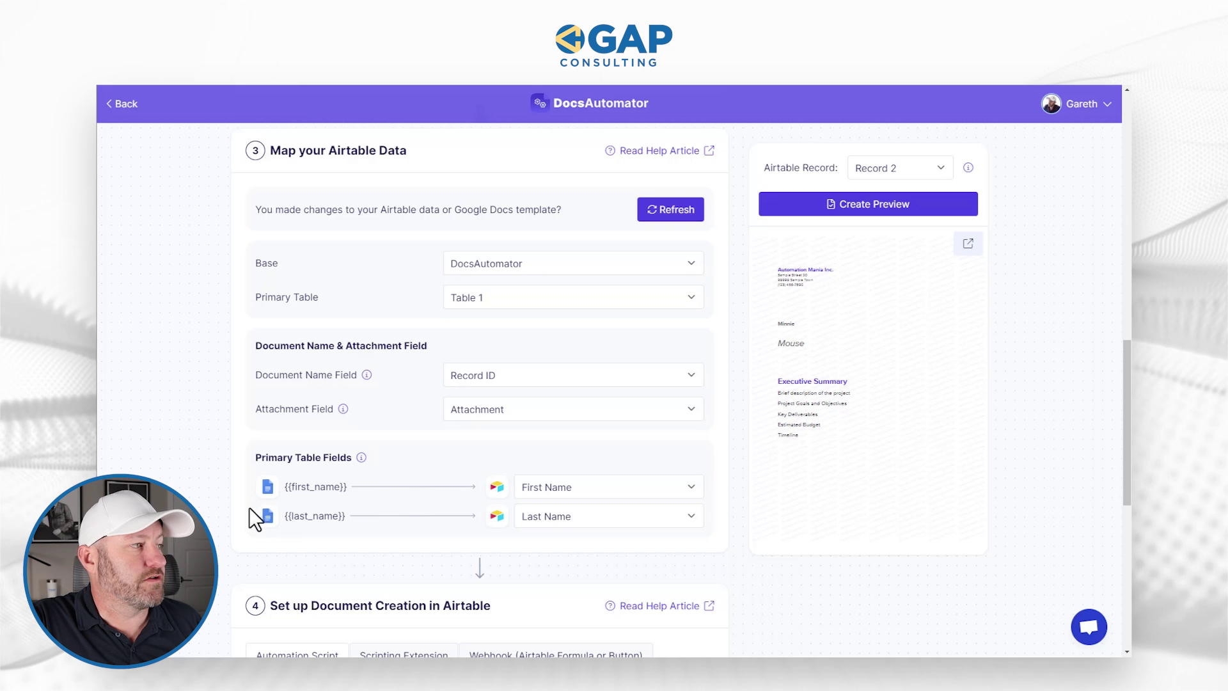
drag(284, 486, 347, 490)
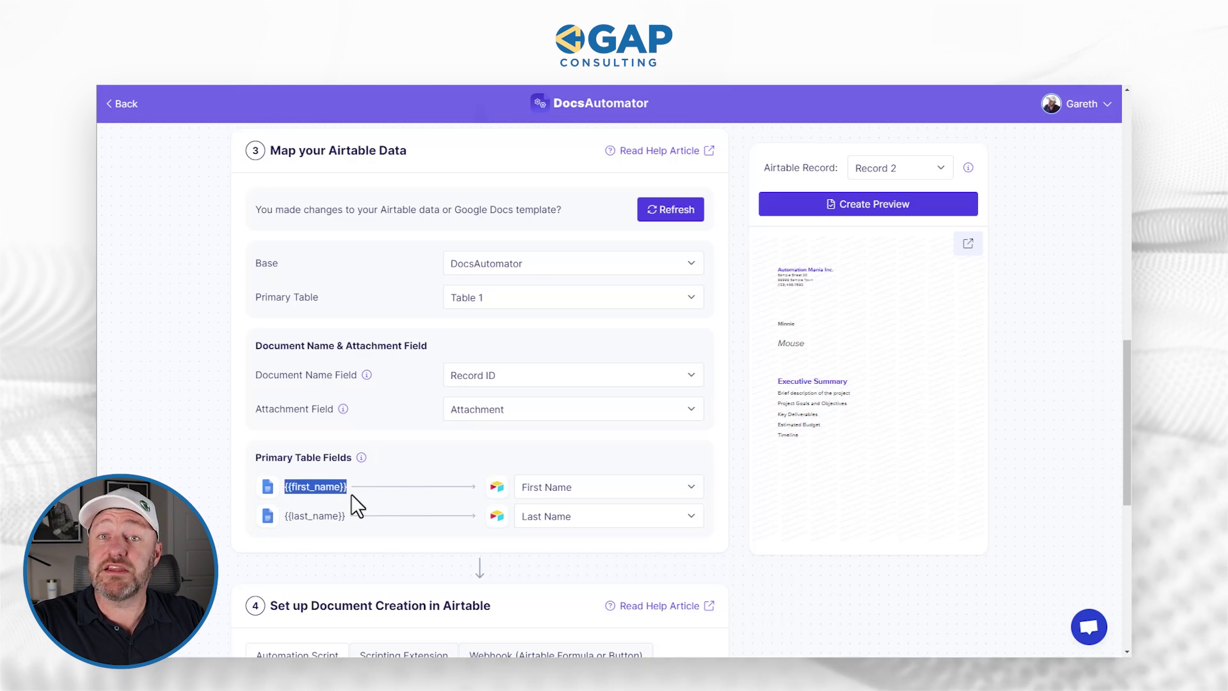
click(351, 494)
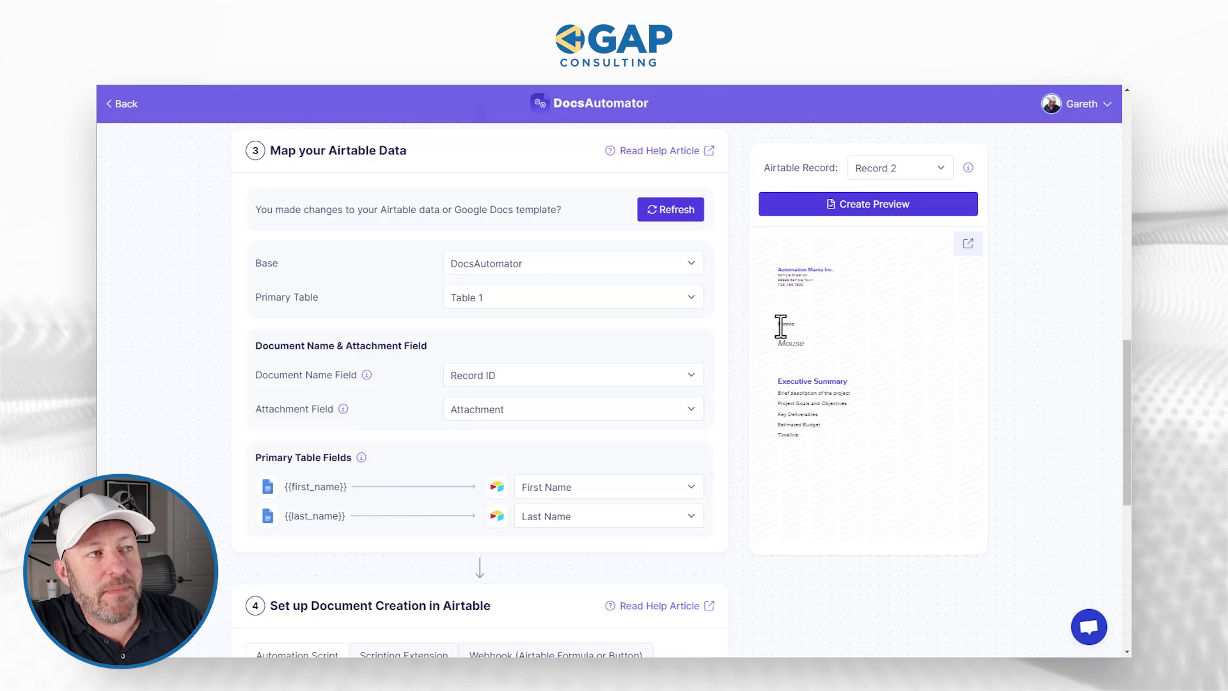
Create a document preview for the Airtable record Record 1
click(907, 169)
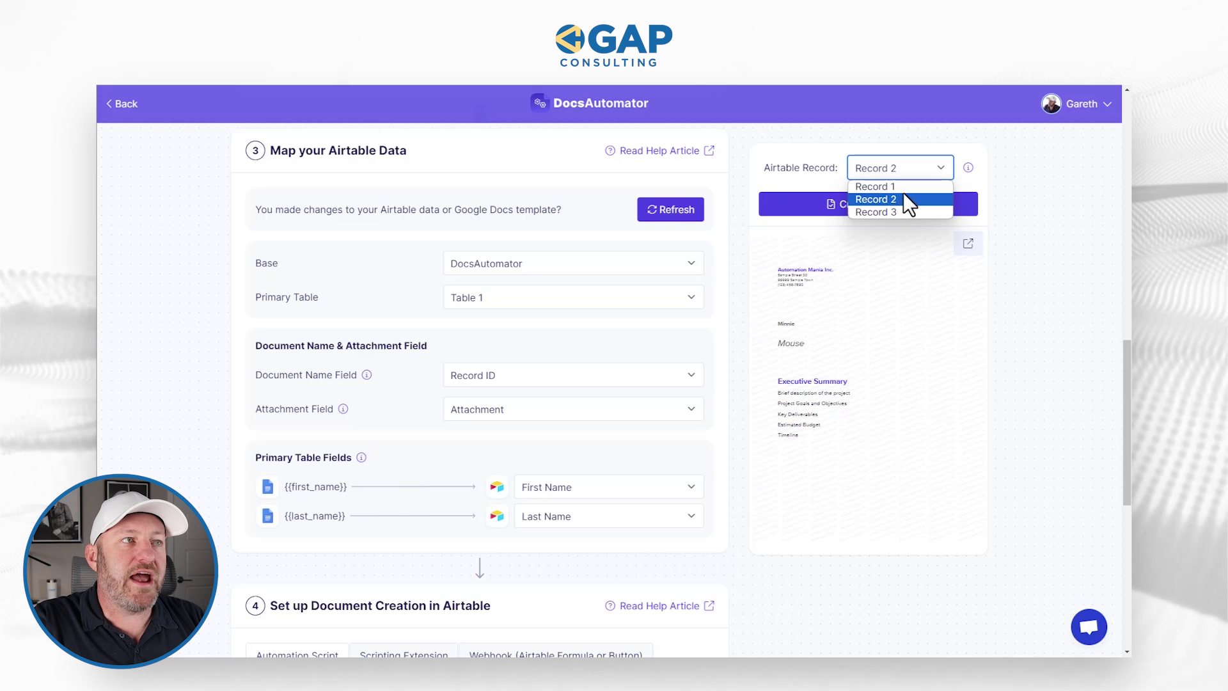
click(904, 190)
click(896, 203)
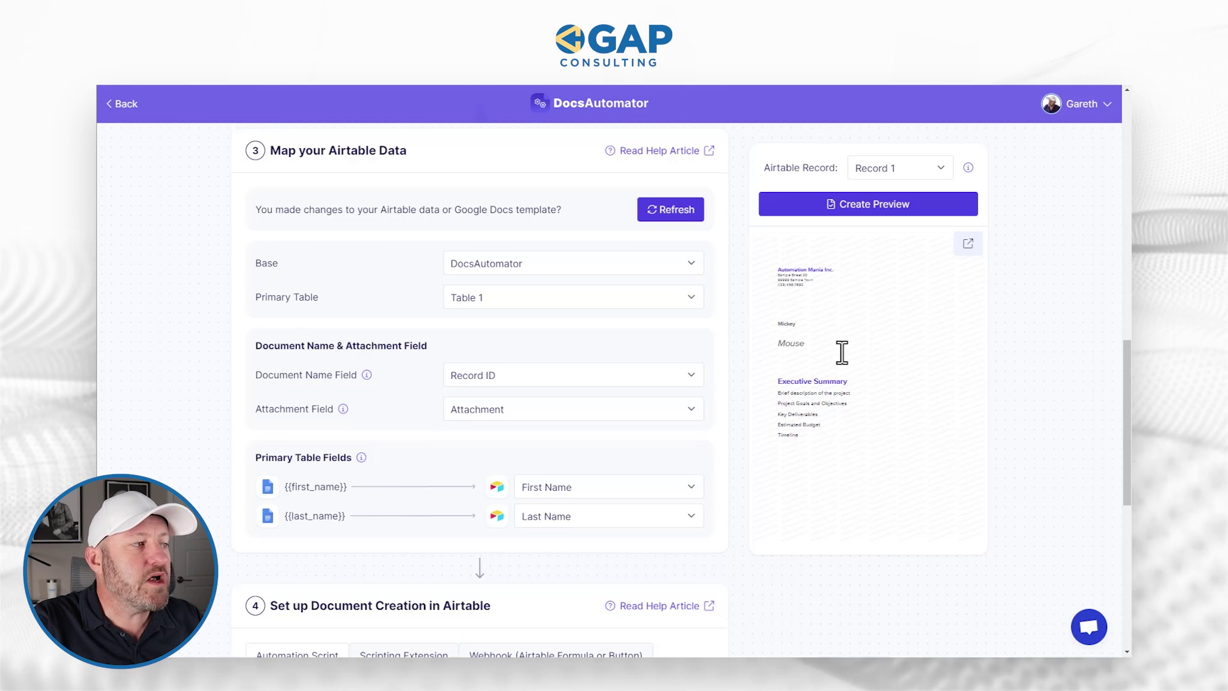
Copy the Automation Script for setting up document creation in Airtable
scroll(843, 352, down, 4)
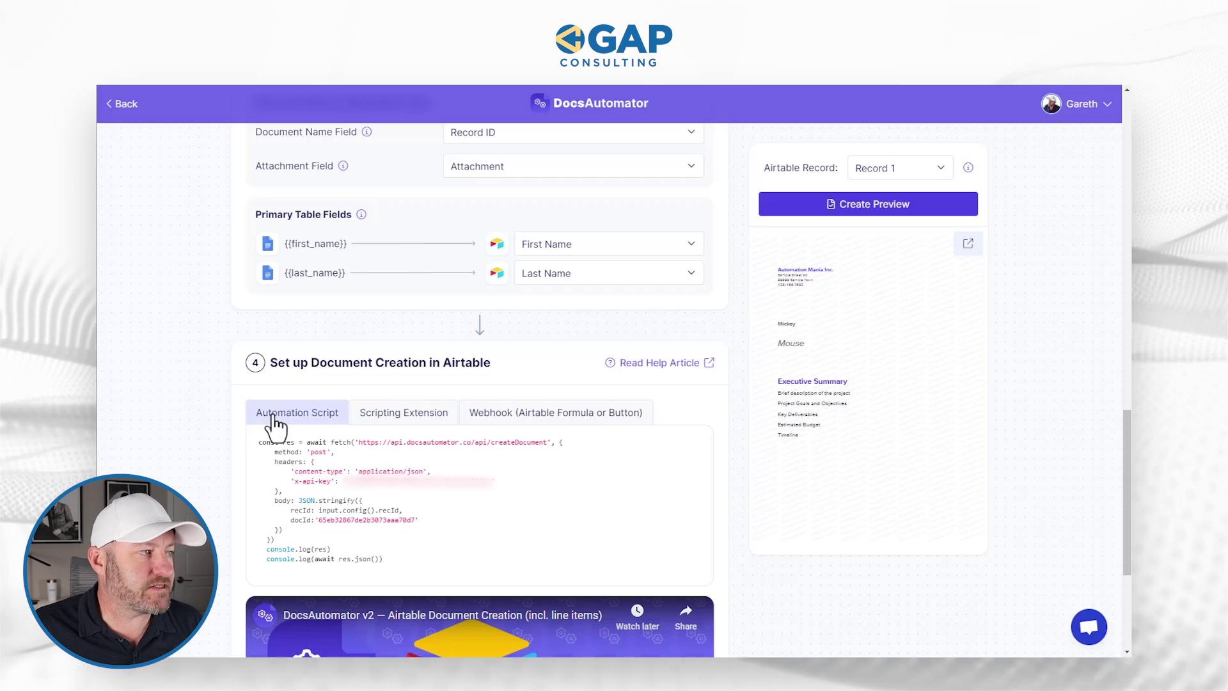
click(587, 518)
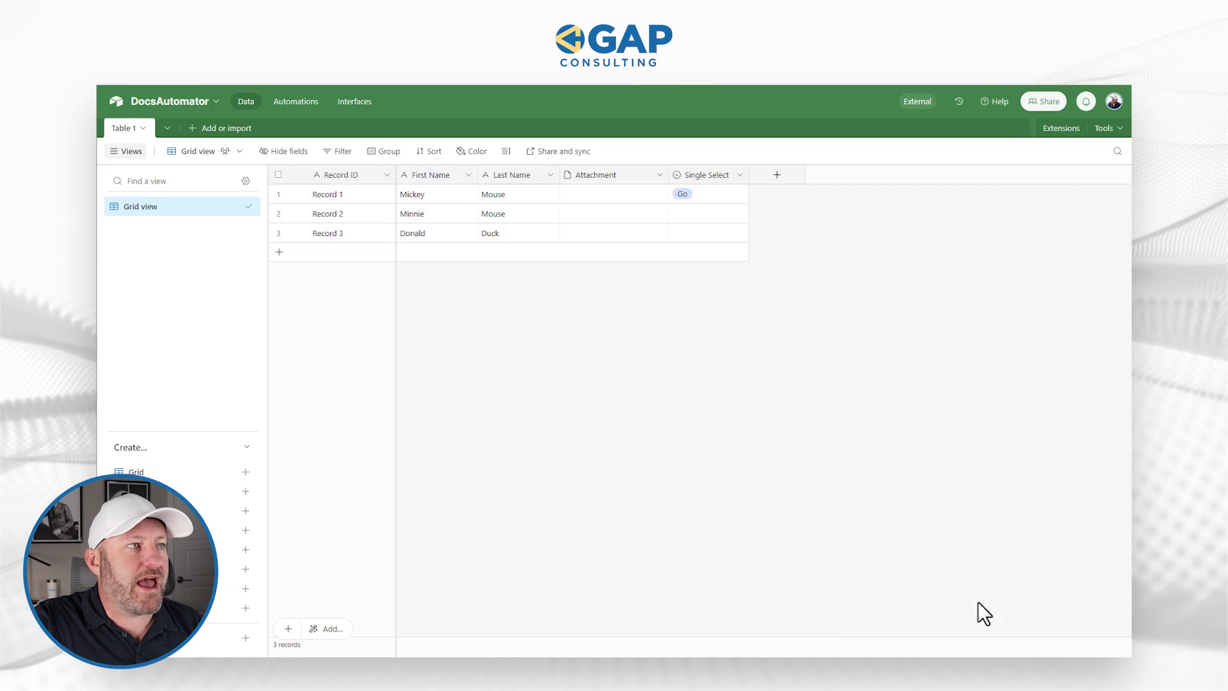
Switch to the Airtable base and choose Go as Record 1's Single Select value in Table 1
double_click(709, 199)
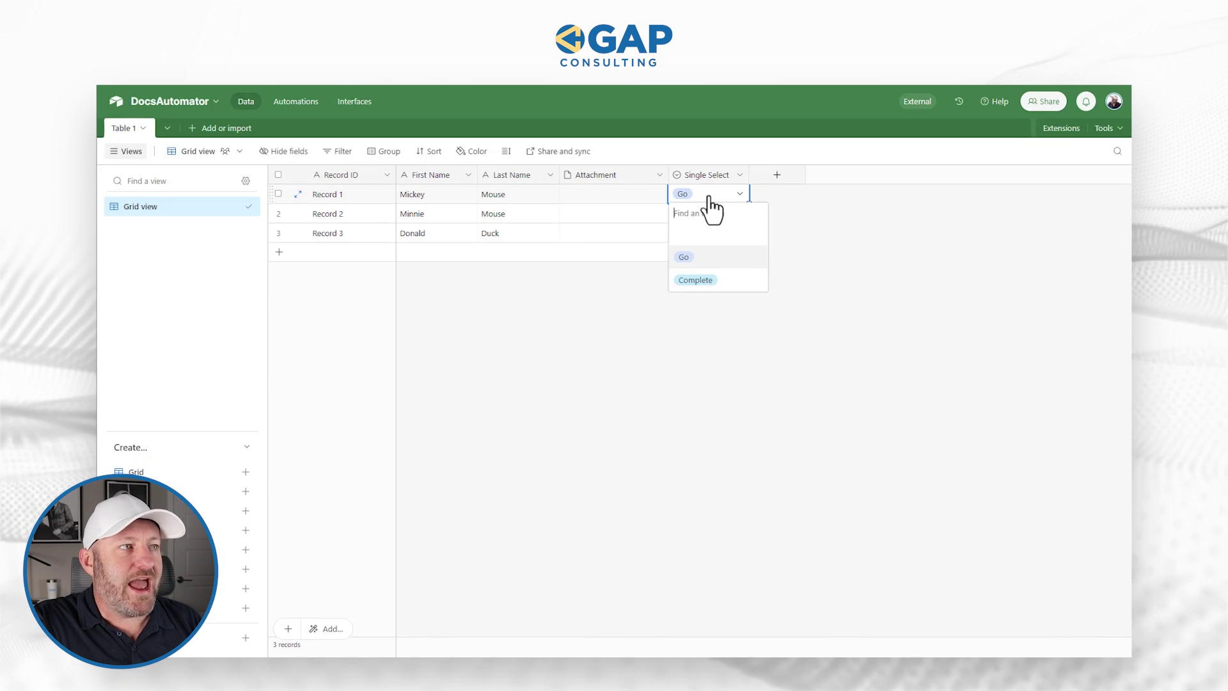
click(711, 265)
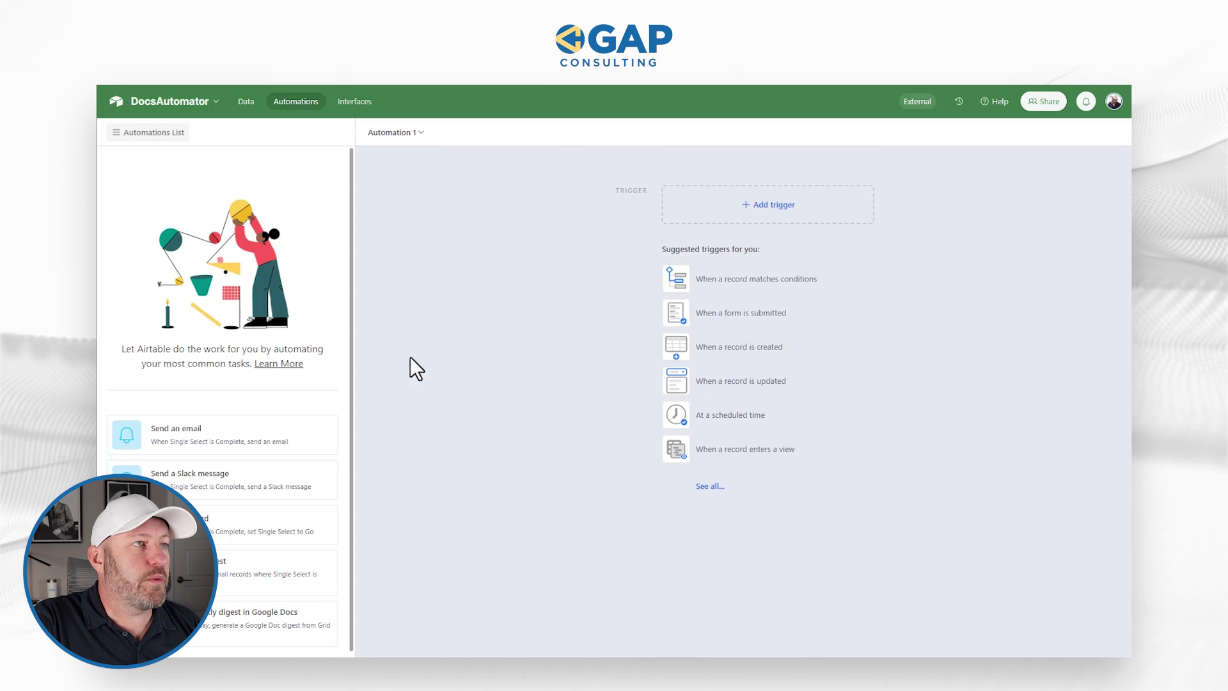
Give Automation 1 a trigger that fires when a record matches conditions in Table 1
click(758, 276)
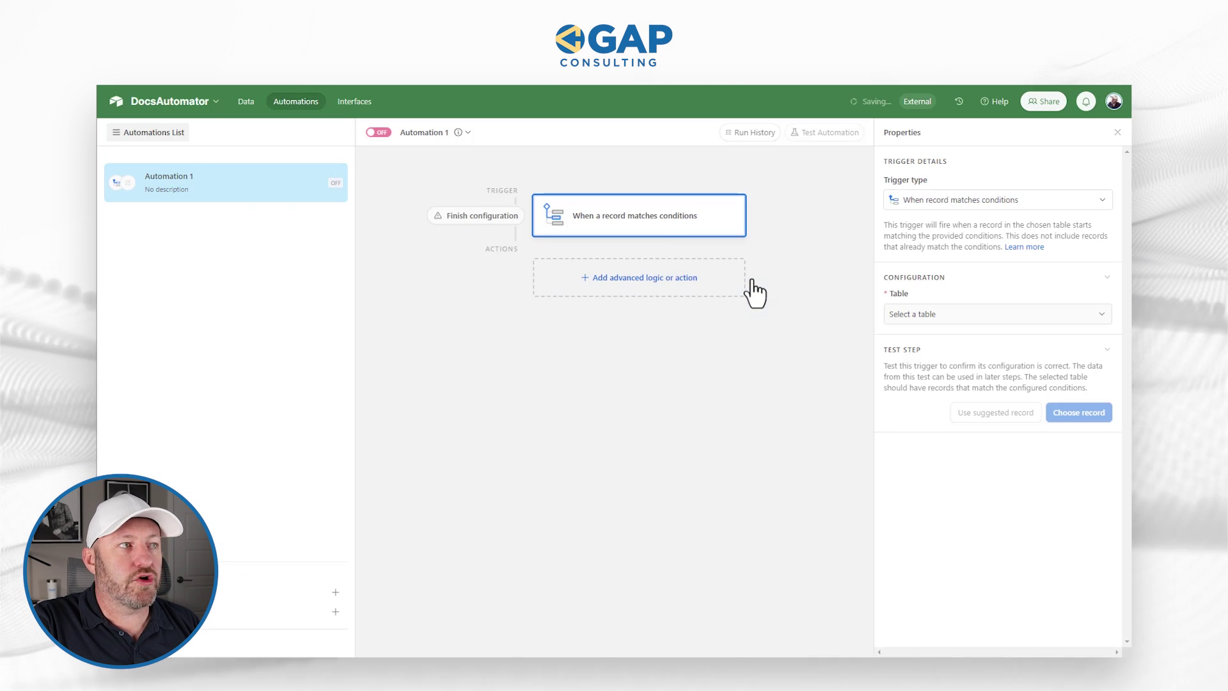
click(947, 315)
click(933, 357)
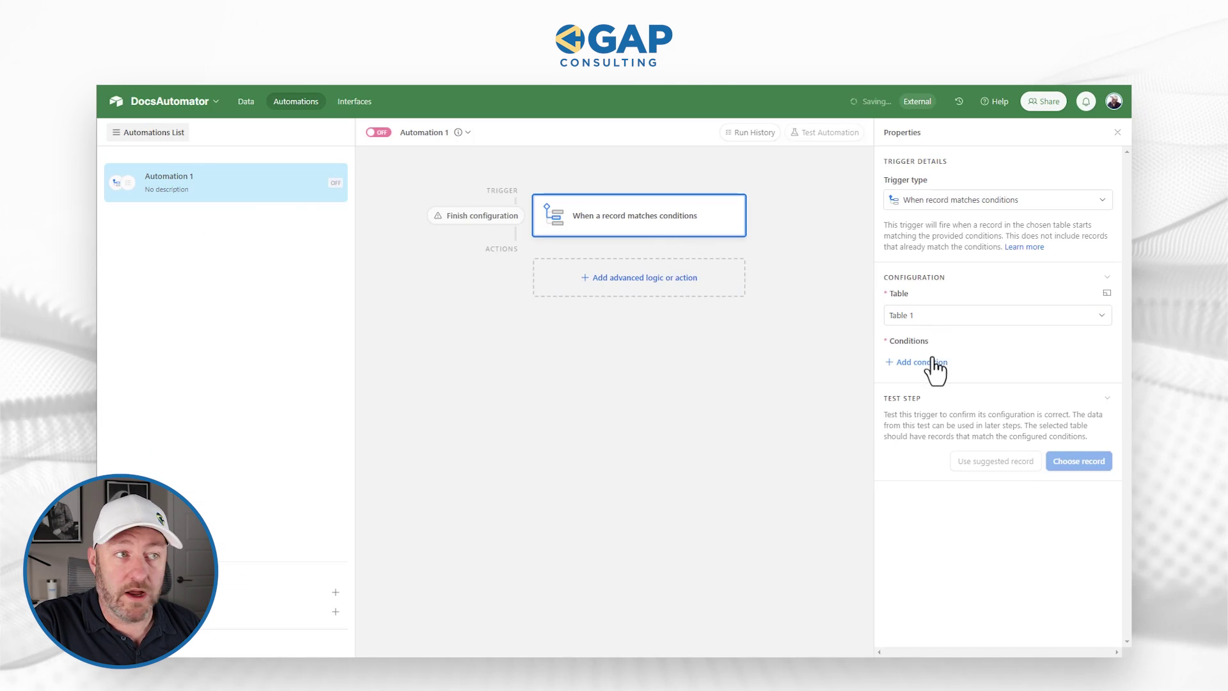
Set the trigger condition to Single Select is Go and test the trigger with Record 1
click(931, 363)
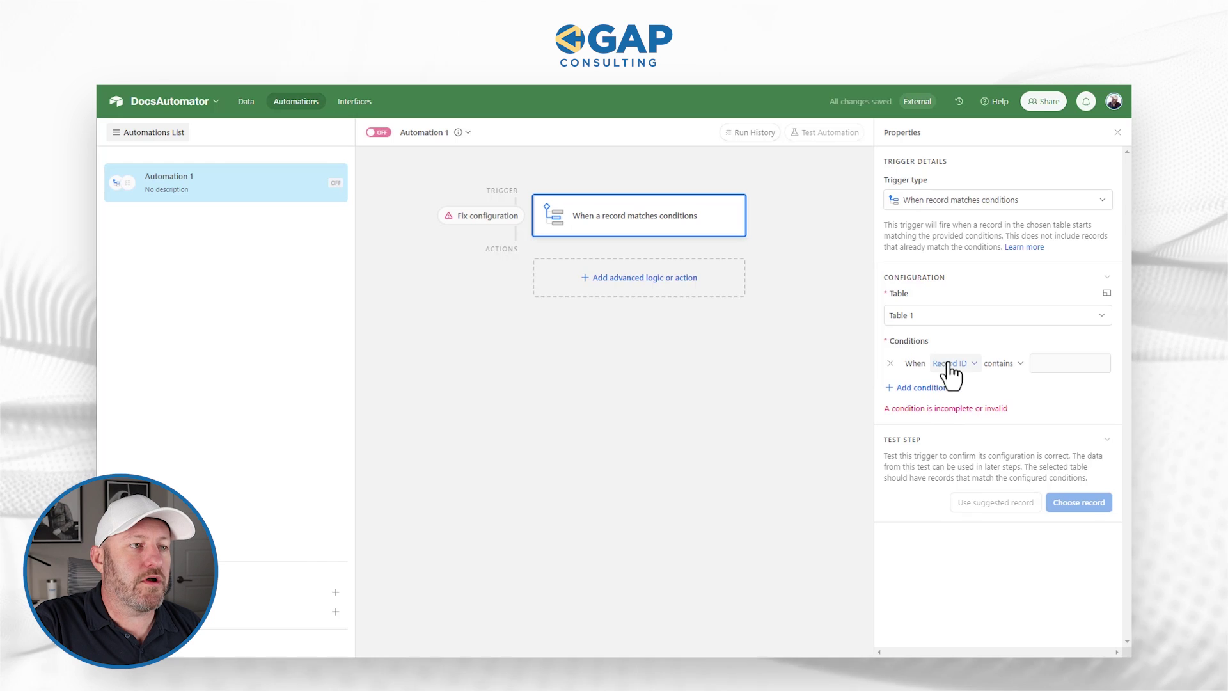
click(948, 363)
click(911, 366)
click(950, 363)
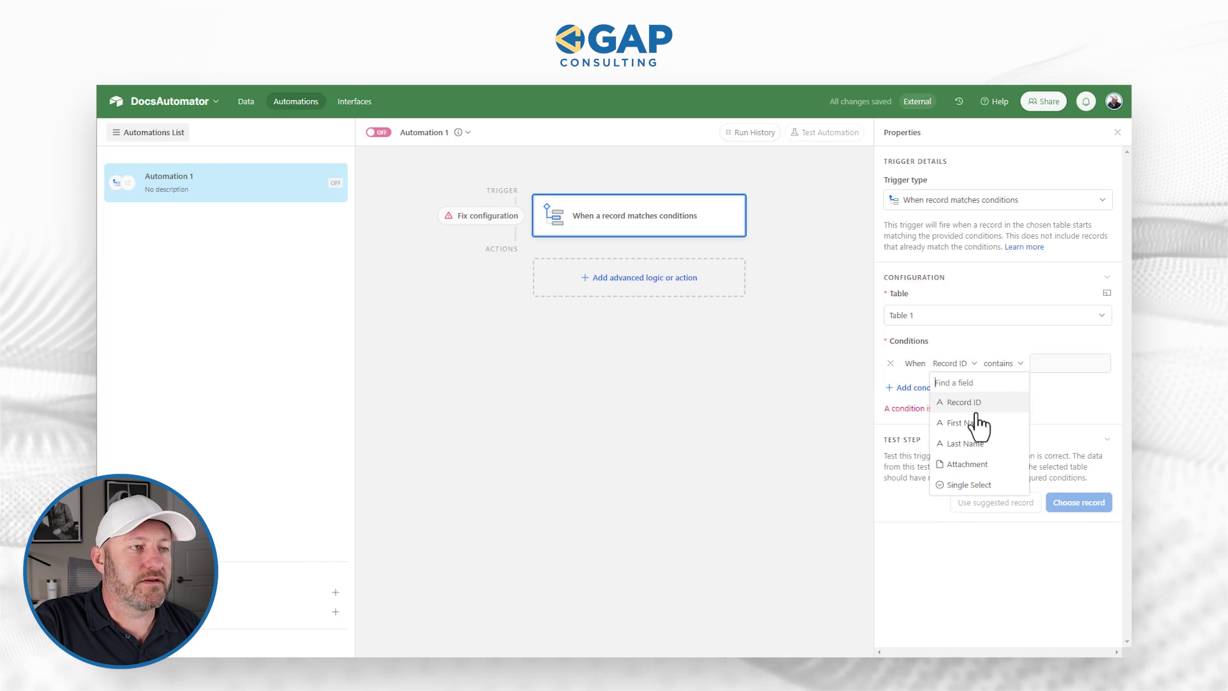
click(965, 488)
click(1044, 375)
click(1040, 409)
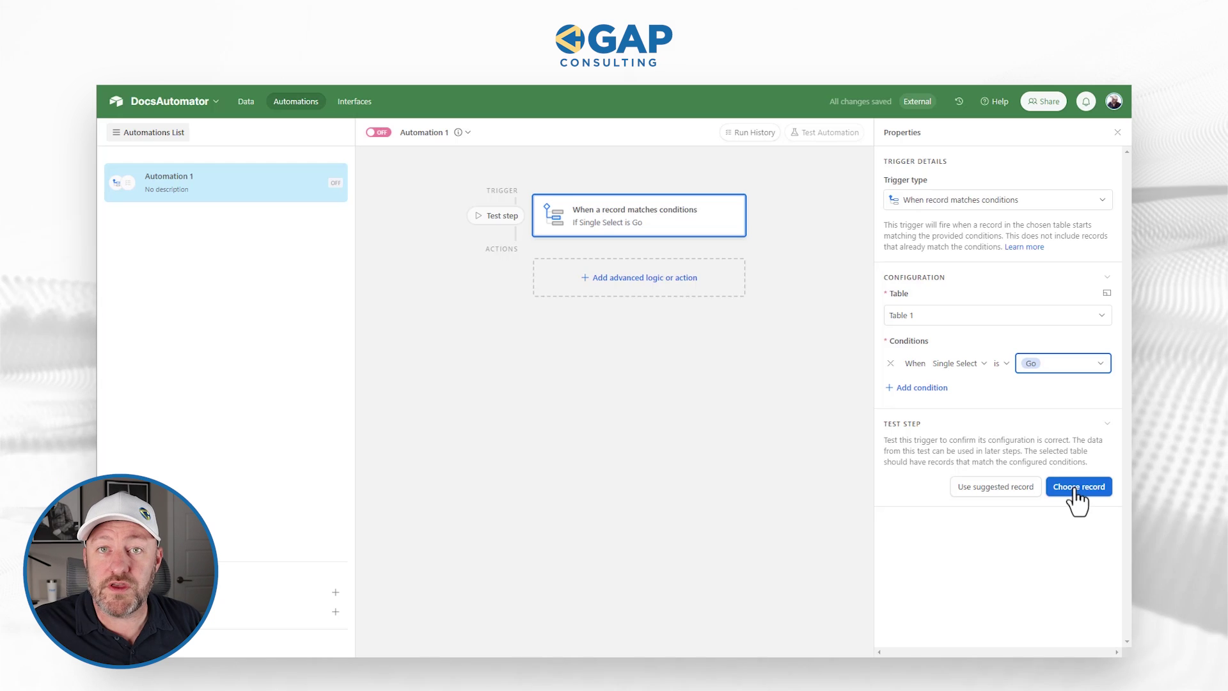
click(1076, 489)
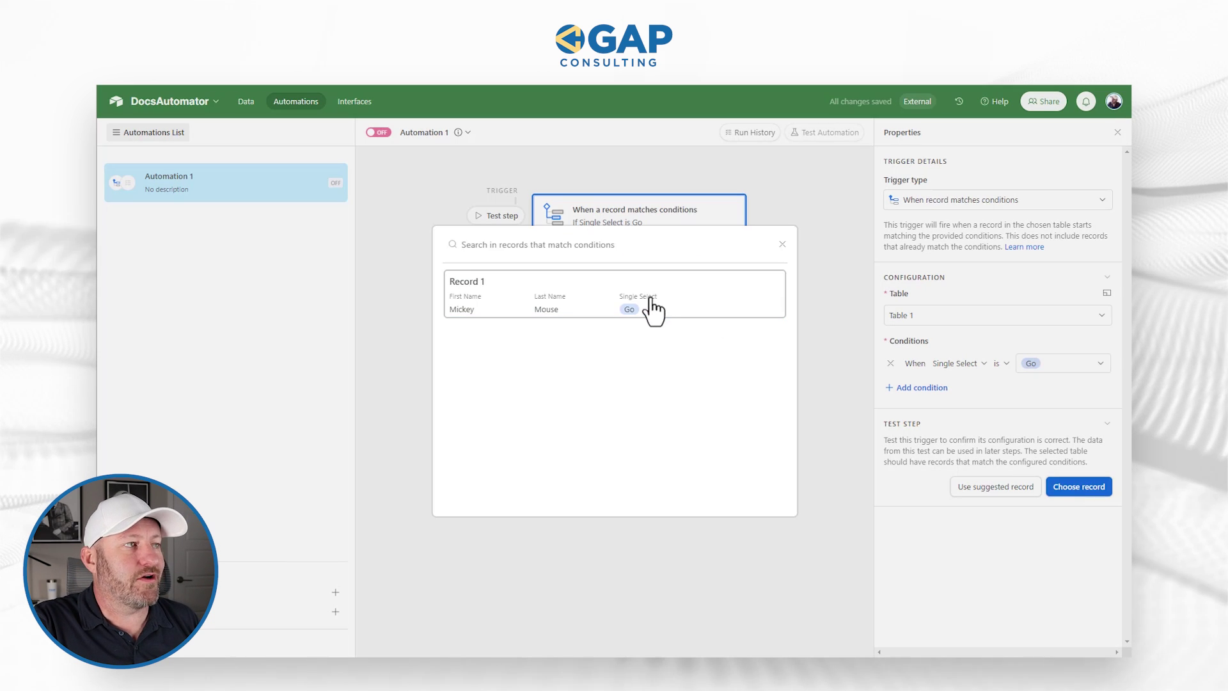
click(673, 301)
Add a Run script action and replace its default code with the copied DocsAutomator script containing the API key
click(657, 281)
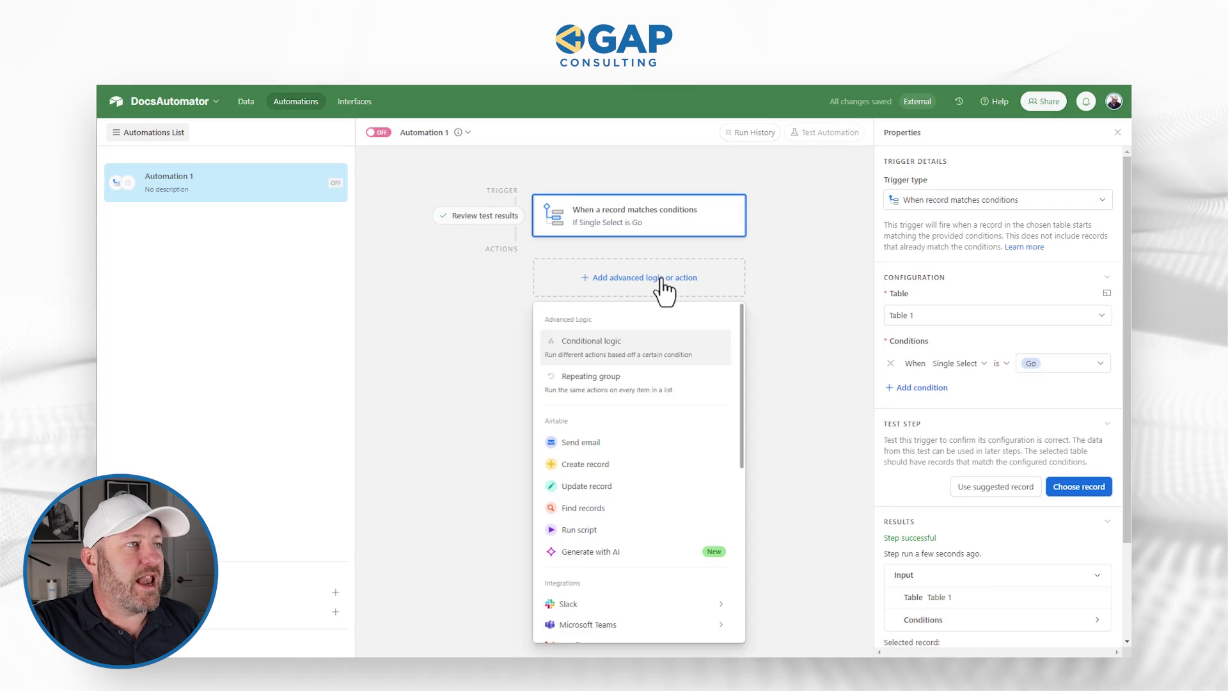
click(579, 530)
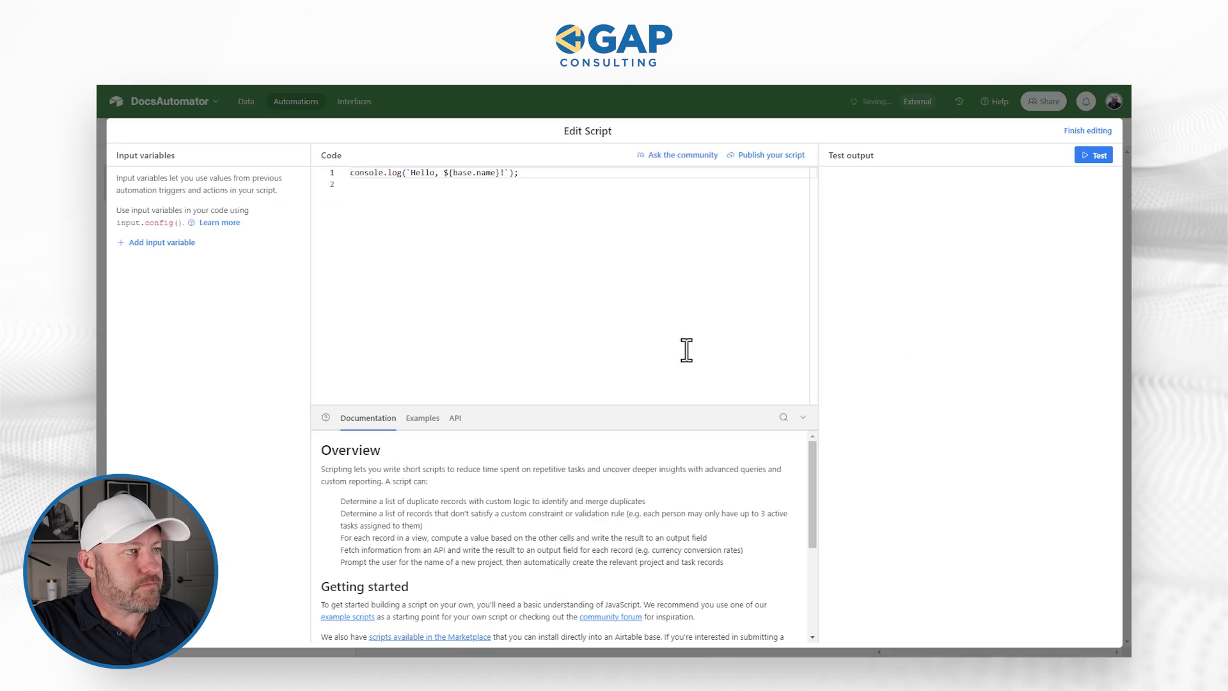
click(537, 248)
key(ctrl+a)
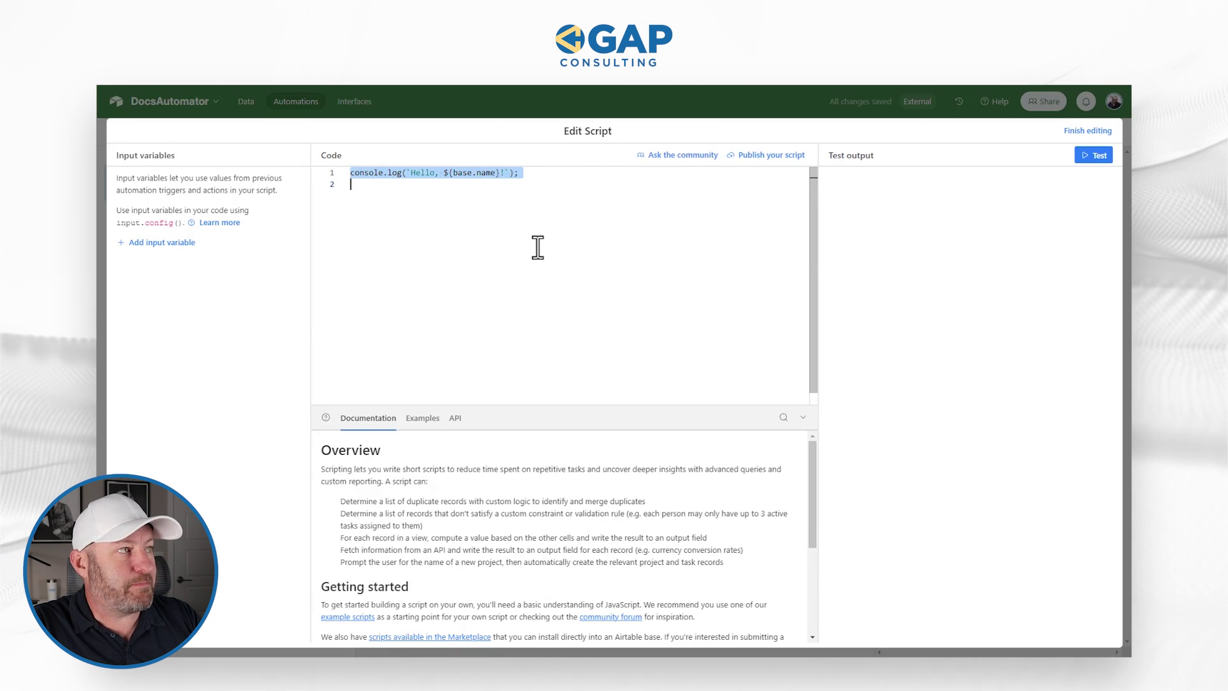
key(ctrl+v)
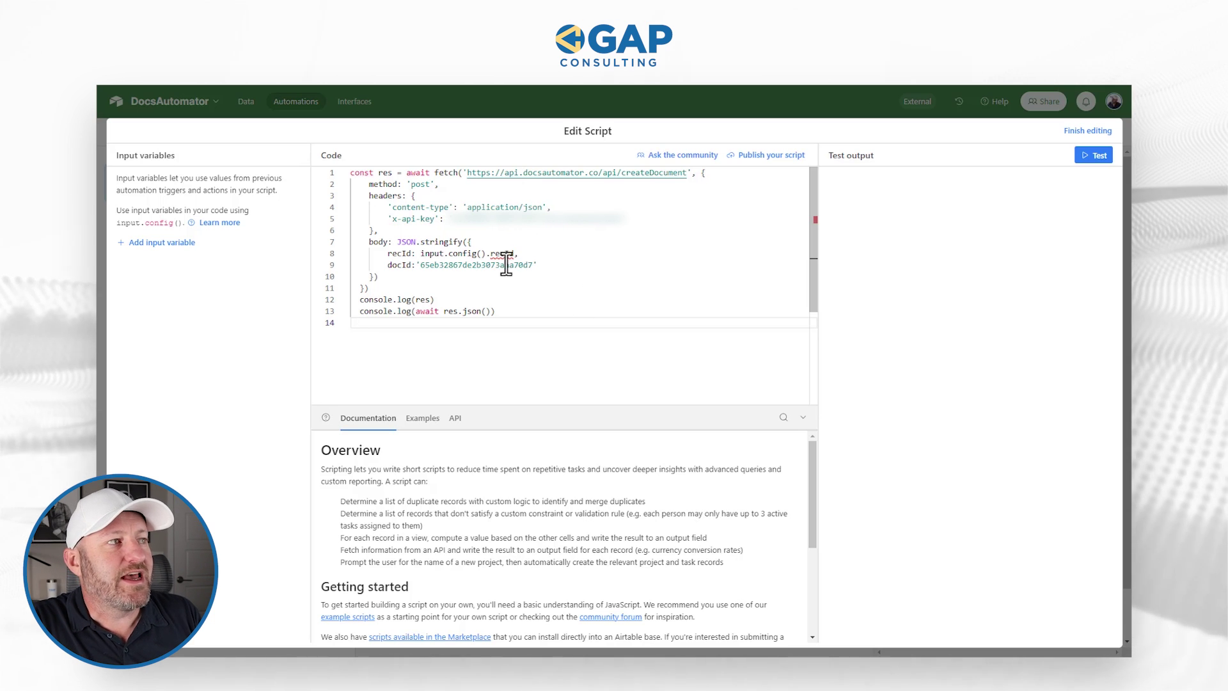
Add the script input variable recId with the trigger's Airtable record ID as its value, and test the script before closing the editor
mouse_move(502, 254)
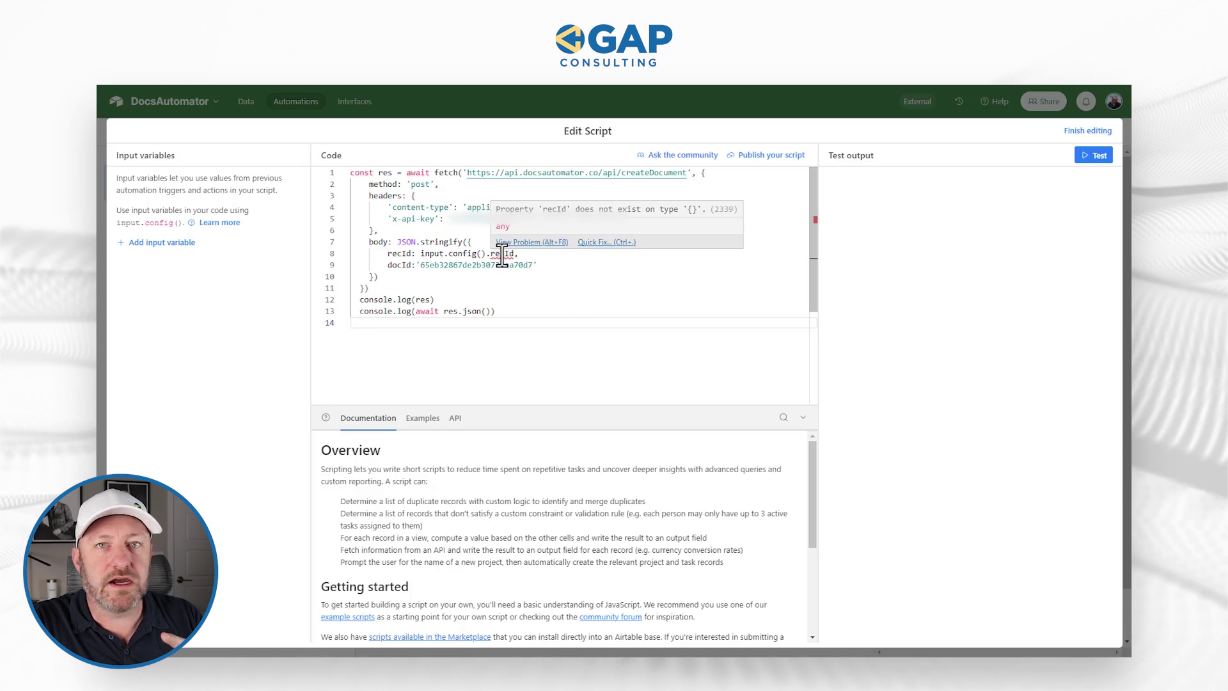
click(163, 243)
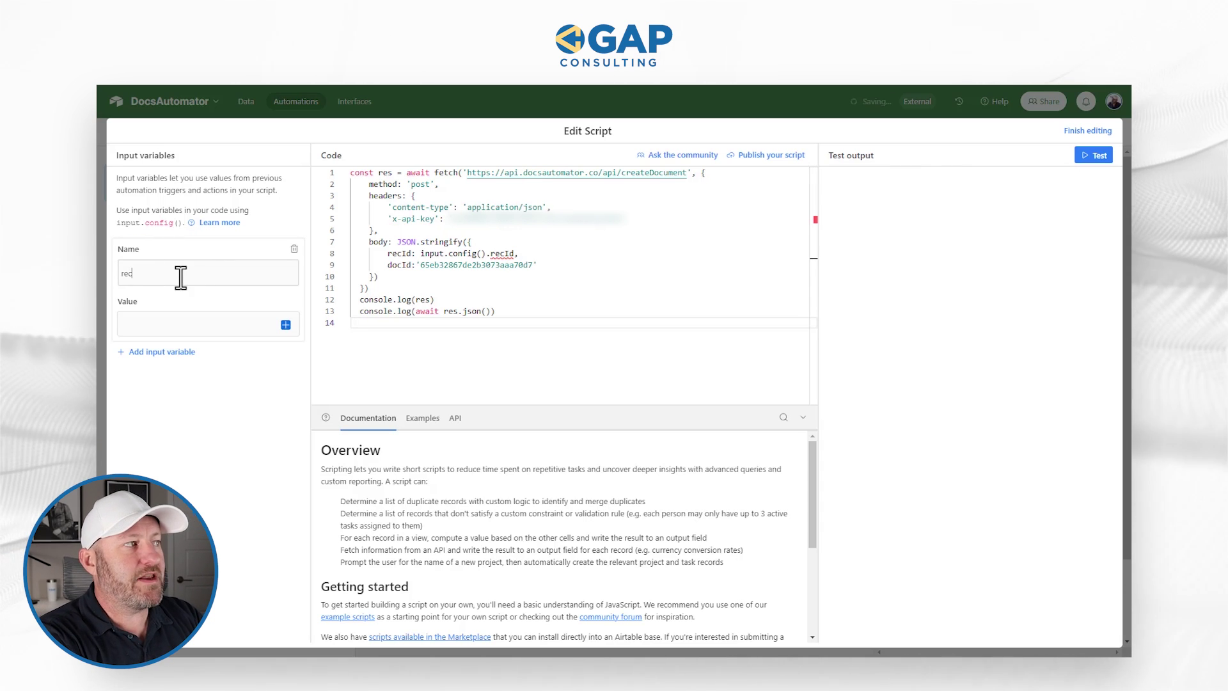
text(recID)
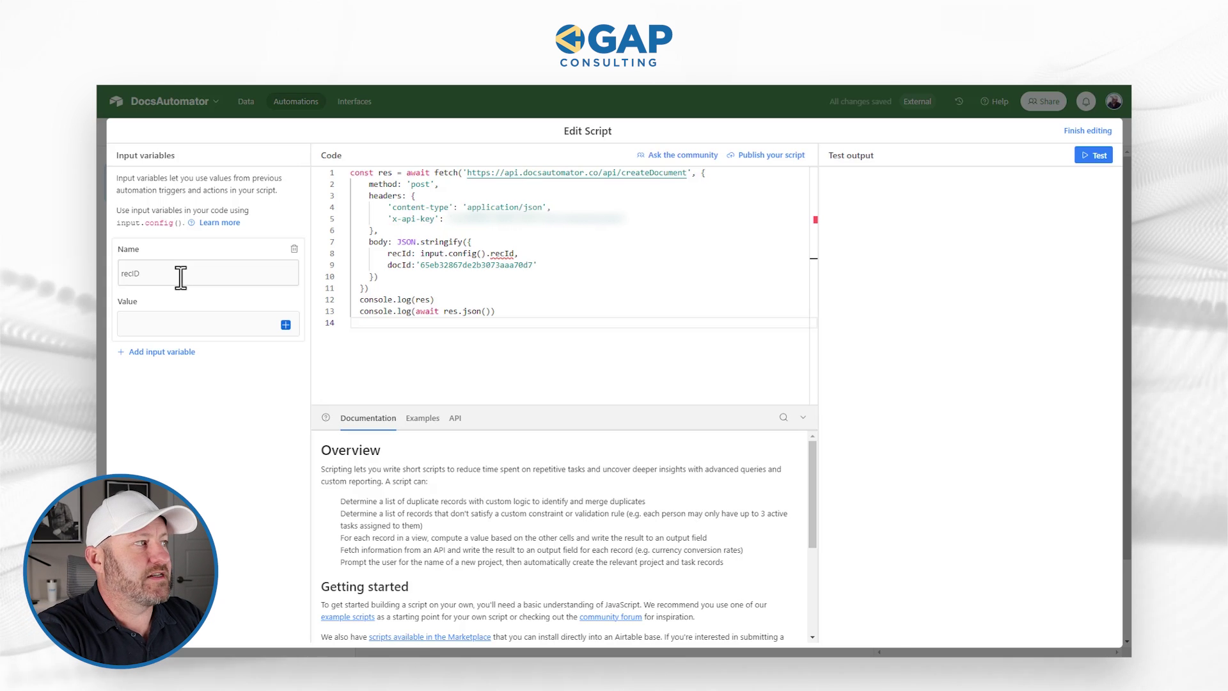
key(BackSpace)
text(d)
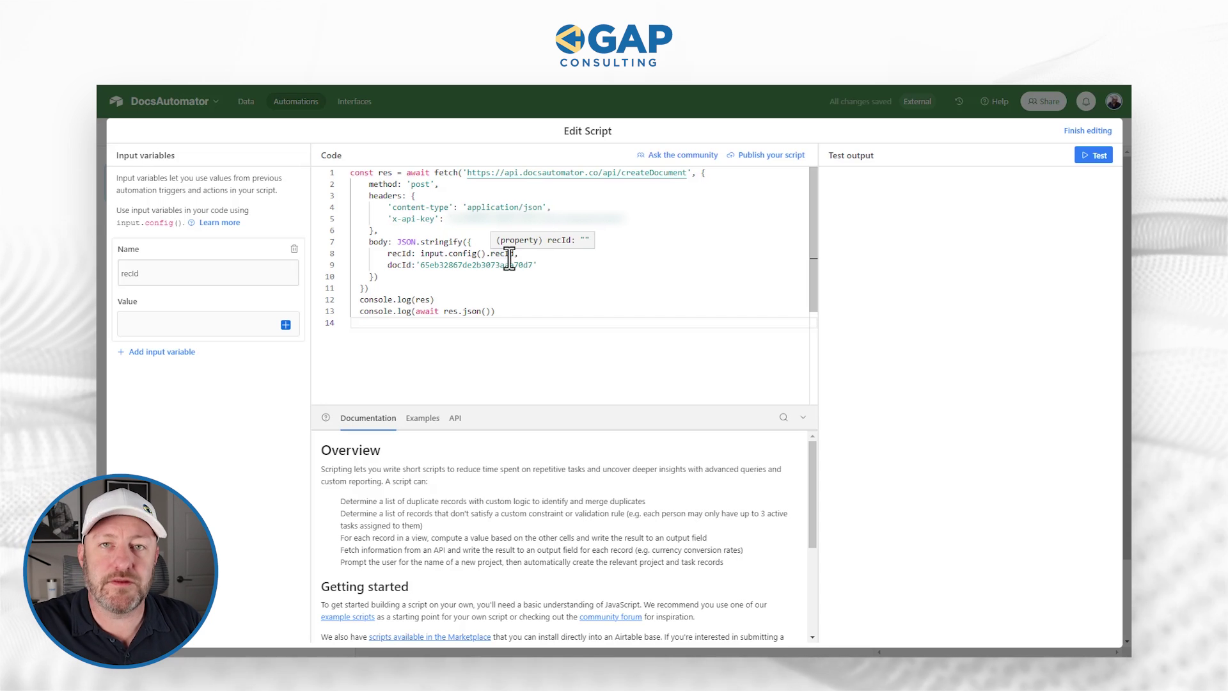
click(286, 325)
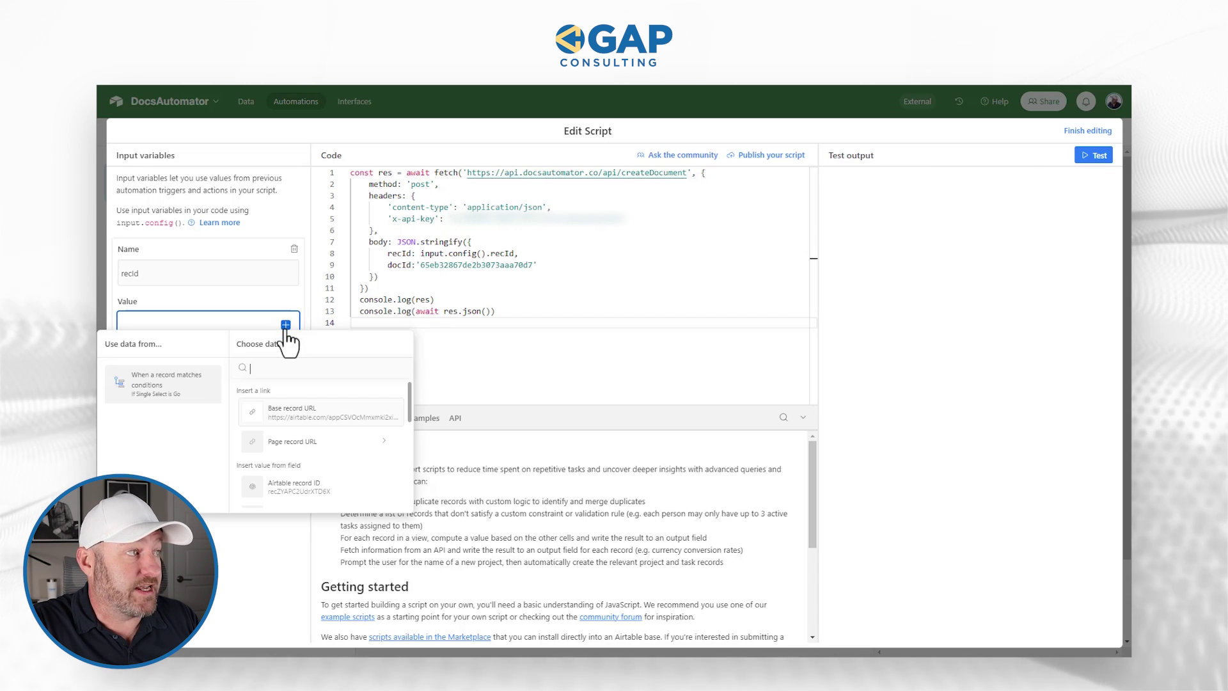
click(314, 485)
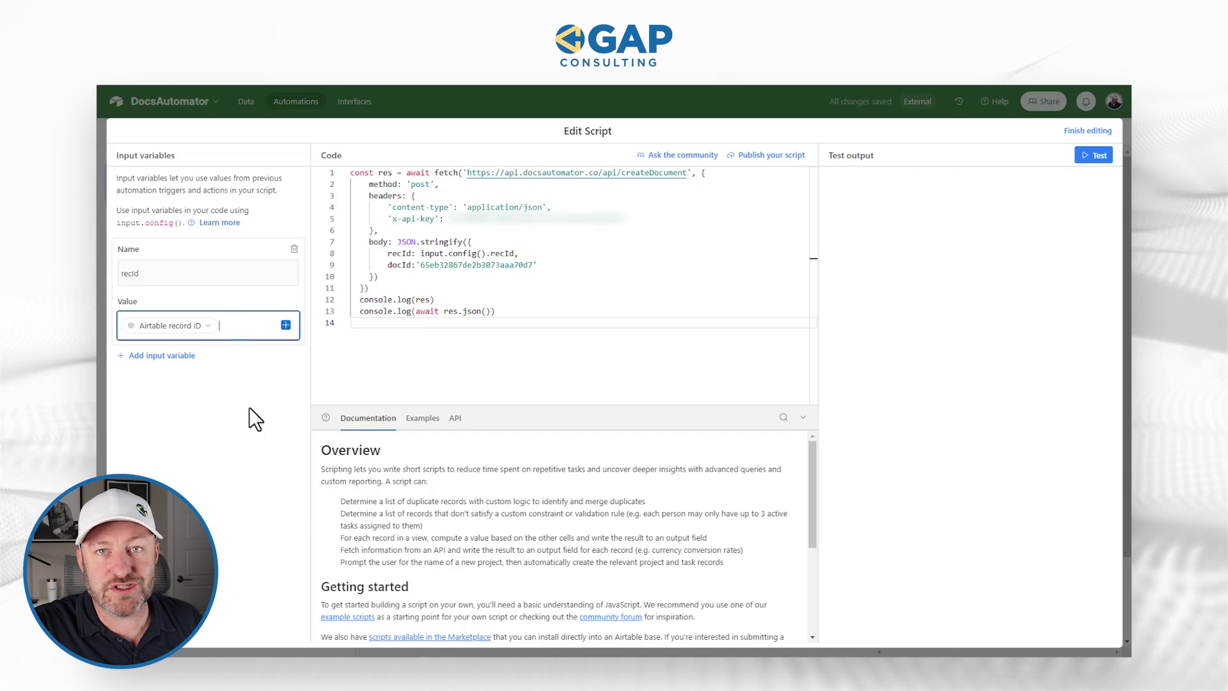
click(1094, 156)
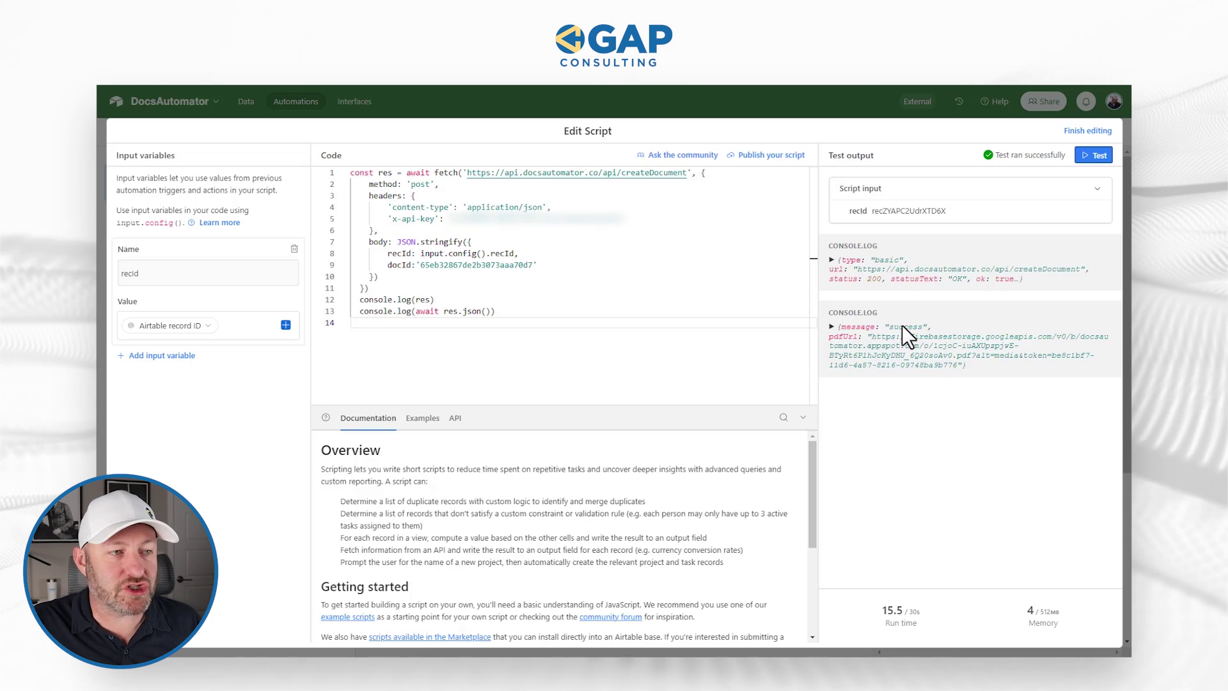
click(1095, 131)
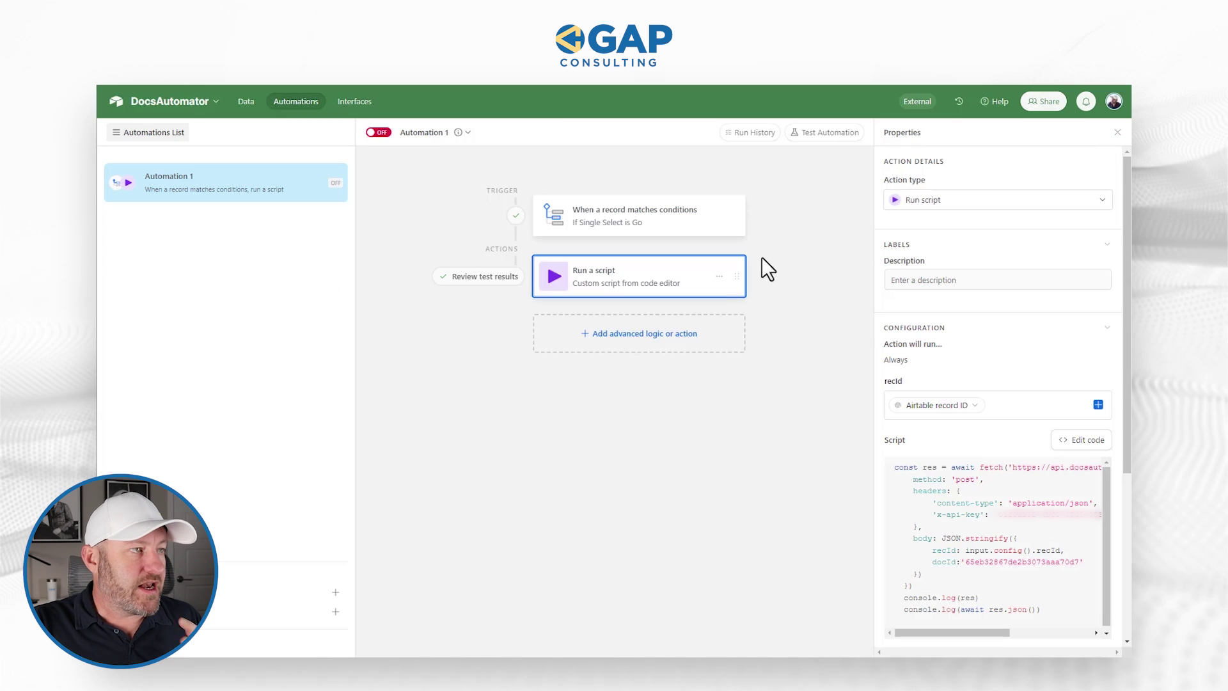
Add an Update record action after the script, targeting Table 1 and the trigger's Airtable record ID
click(643, 334)
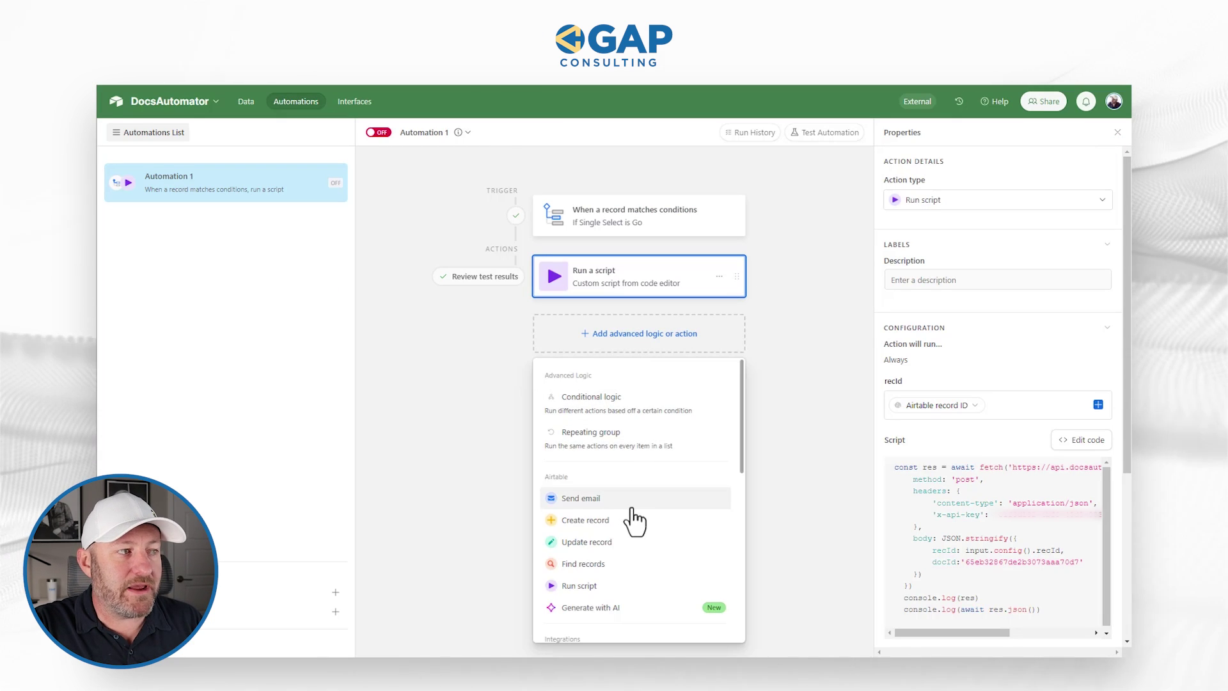
click(636, 543)
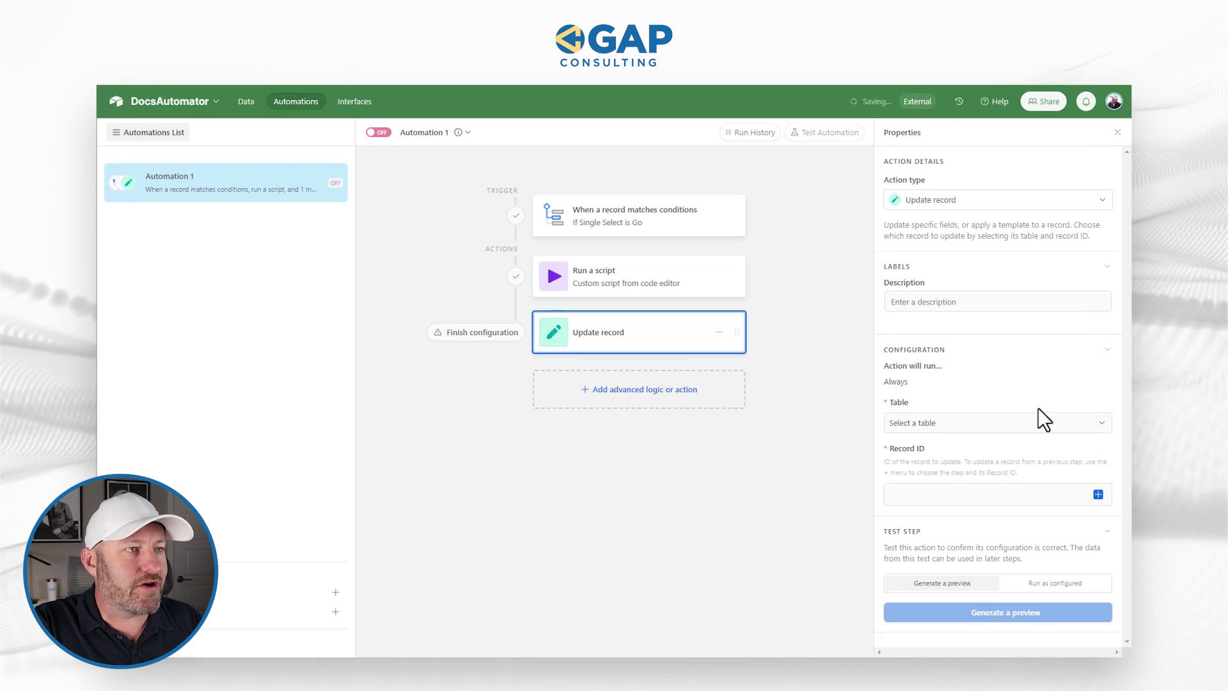
click(967, 423)
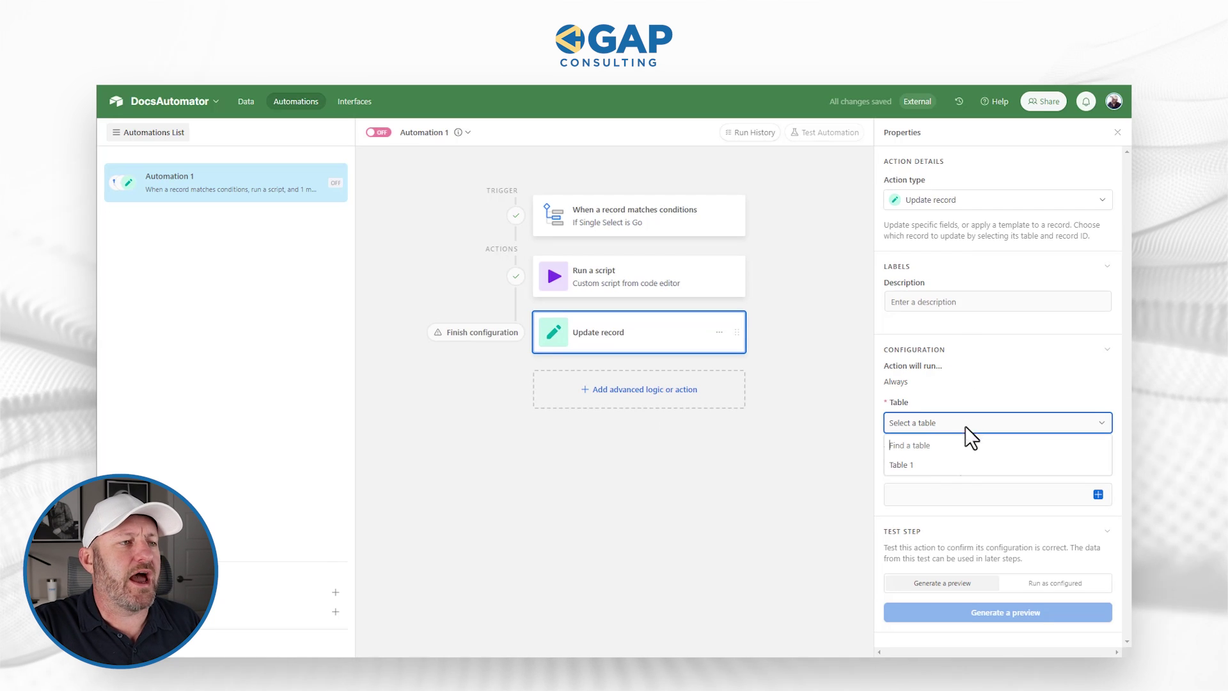
click(929, 466)
click(1098, 497)
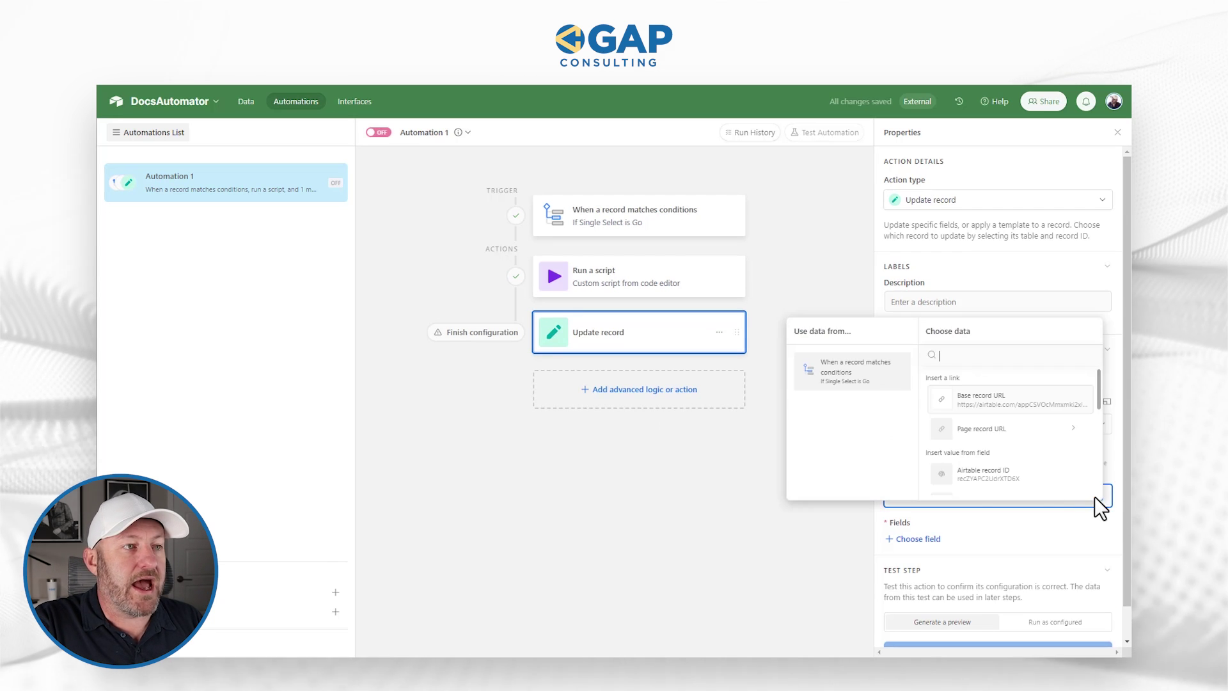
click(1008, 474)
Make the Update record action set the Single Select field to Complete
click(915, 539)
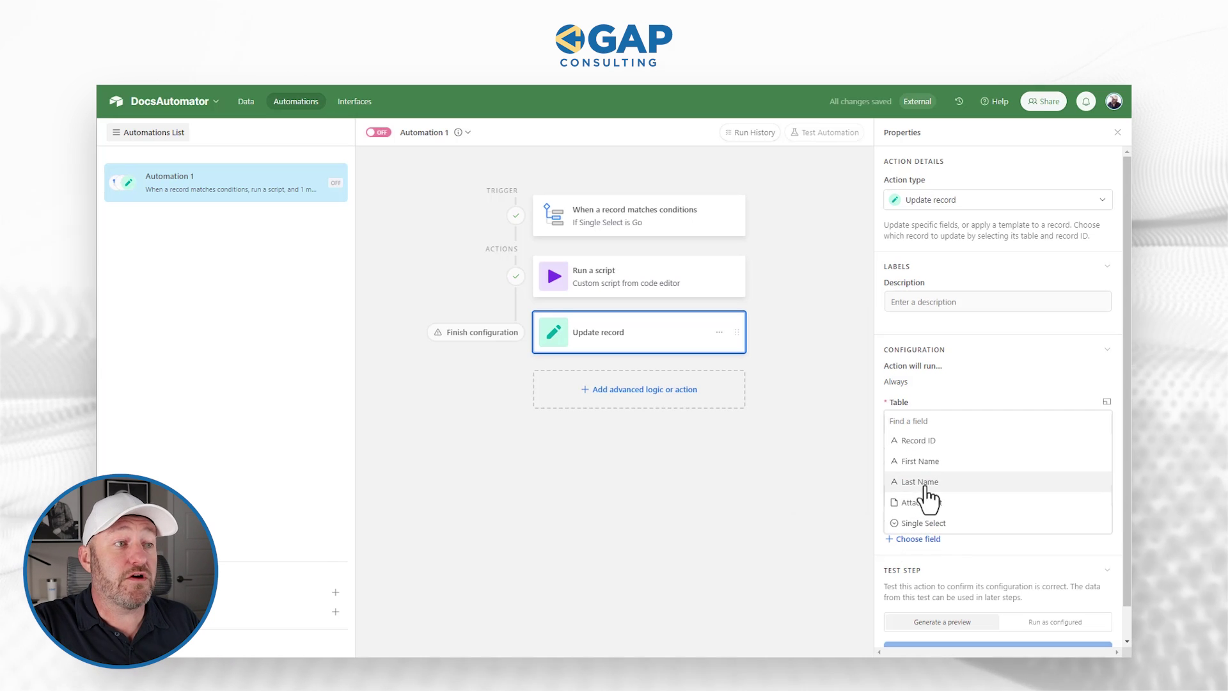
click(927, 524)
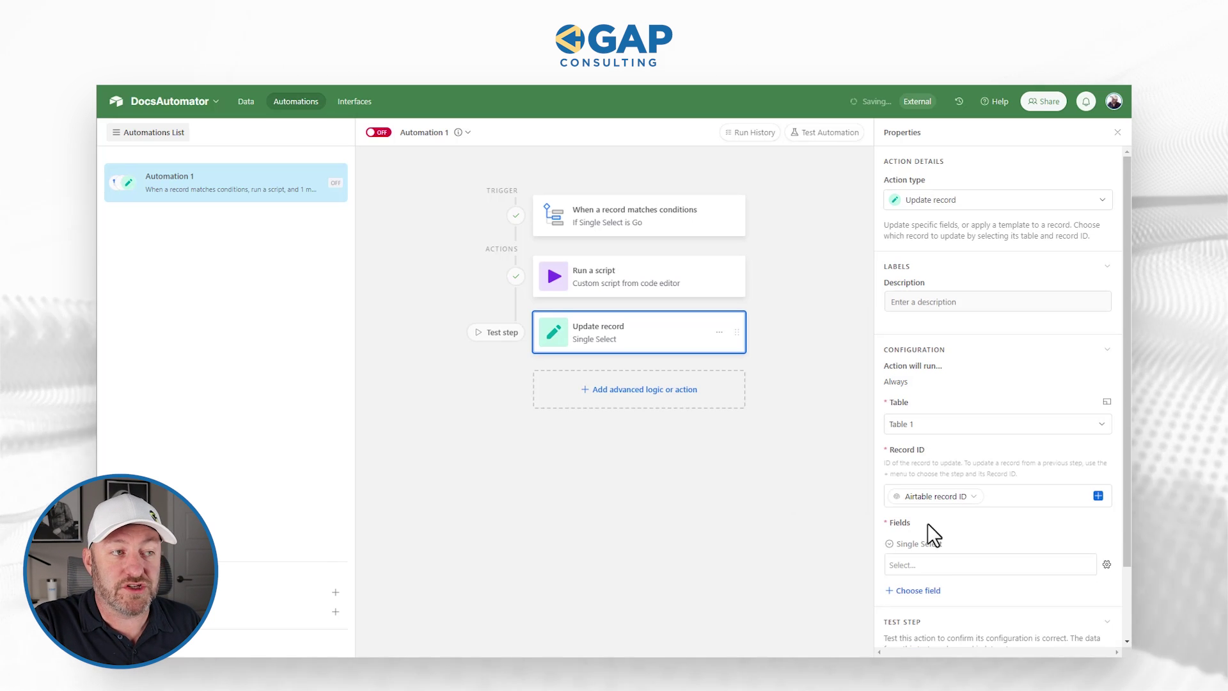
click(954, 566)
click(895, 646)
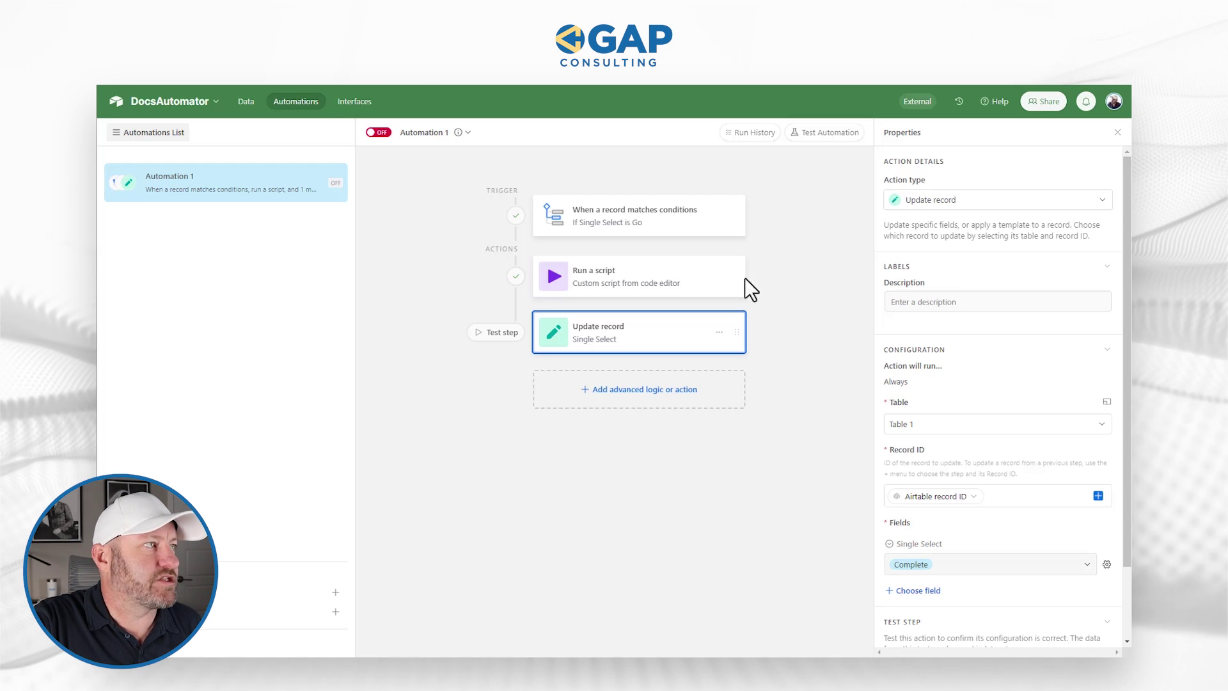
Turn on Automation 1 and trigger it by setting Record 2's Single Select to Go
click(380, 133)
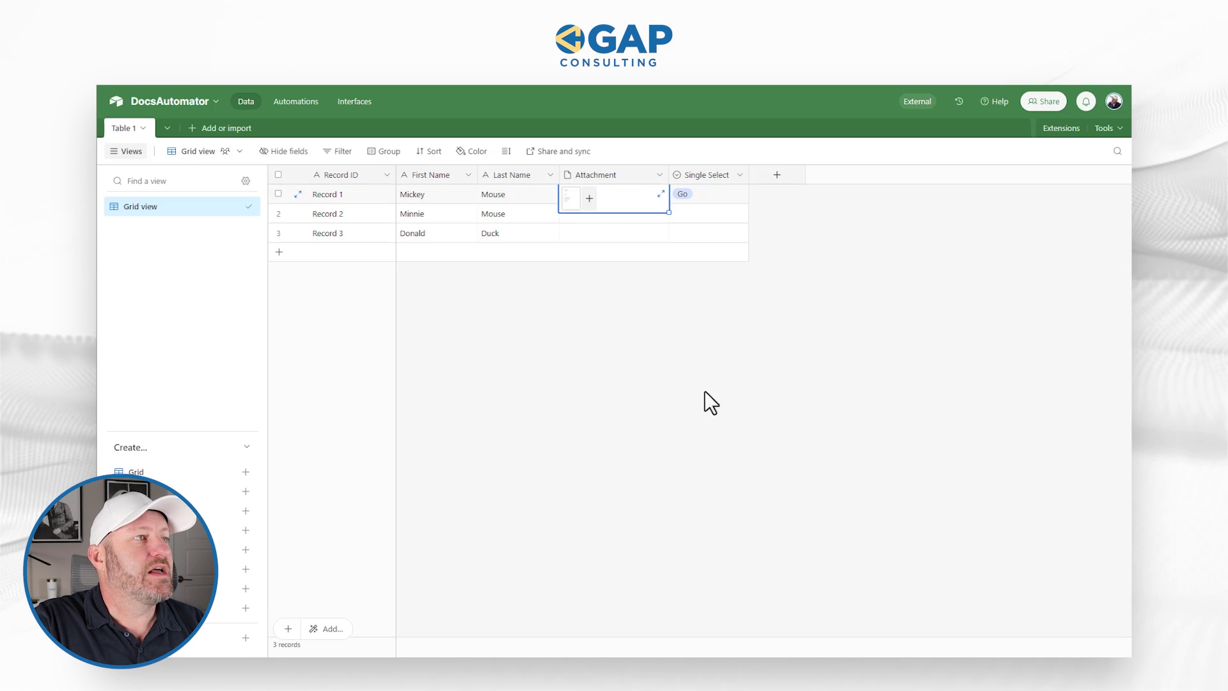
click(682, 218)
click(697, 277)
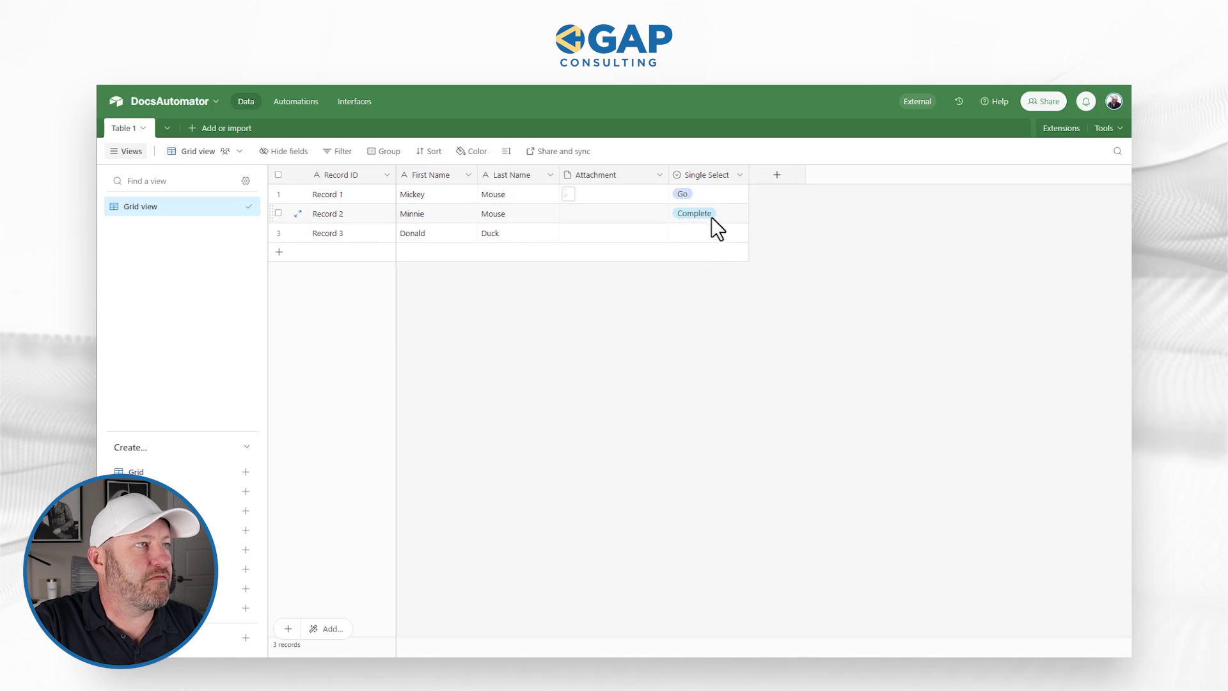
Switch back to DocsAutomator, return to its dashboard and refresh the document usage
click(425, 85)
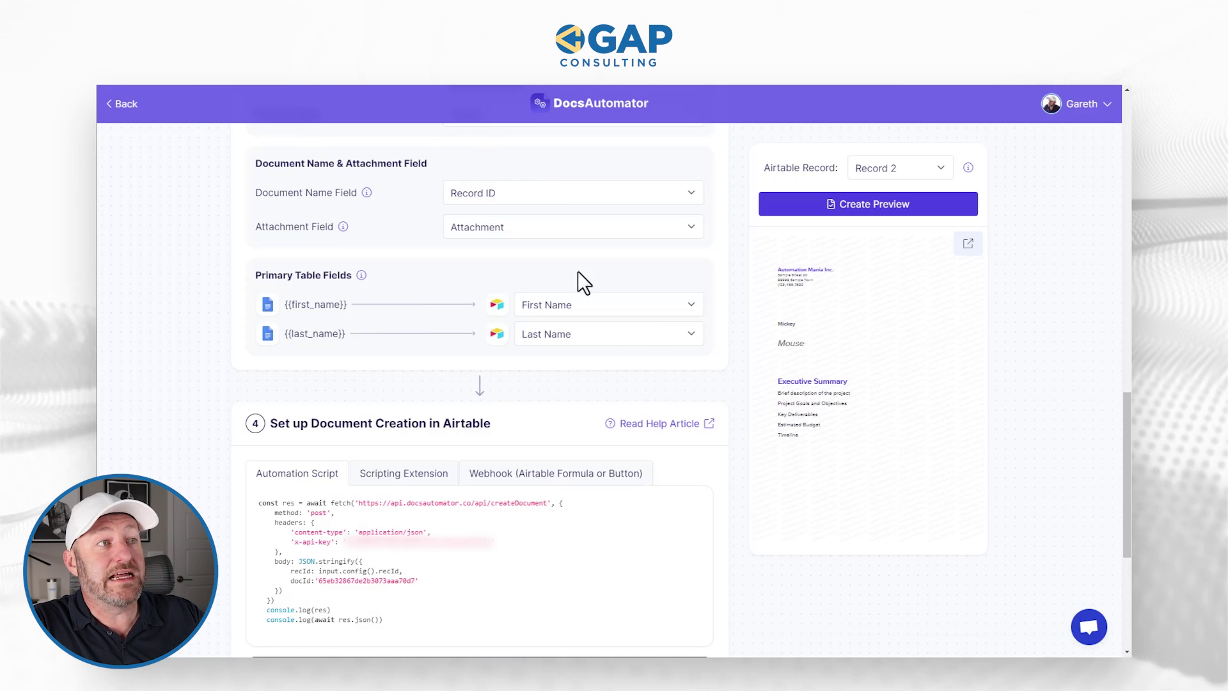
scroll(925, 376, up, 3)
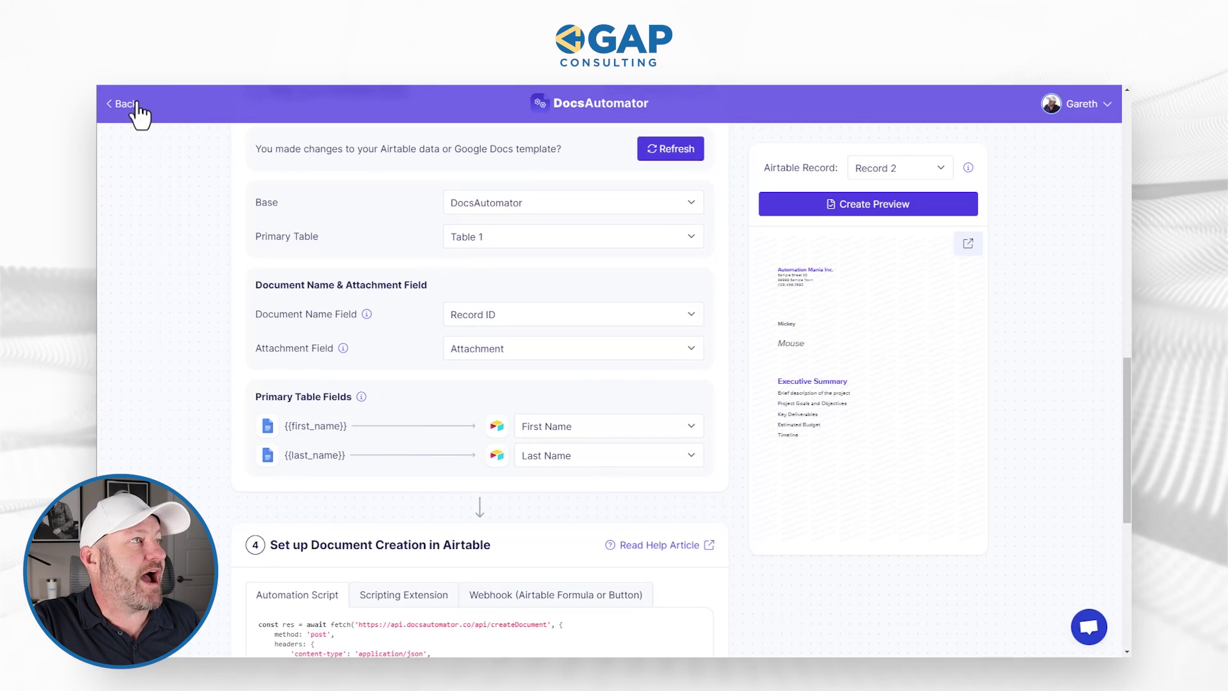
click(133, 104)
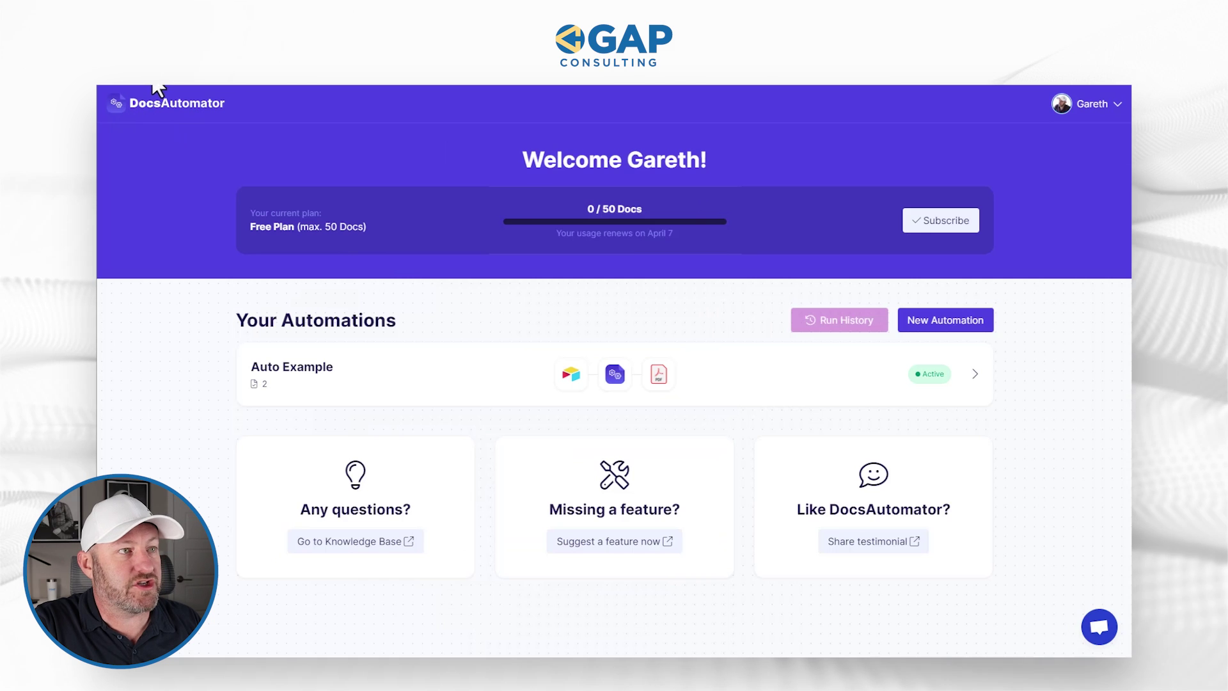
key(F5)
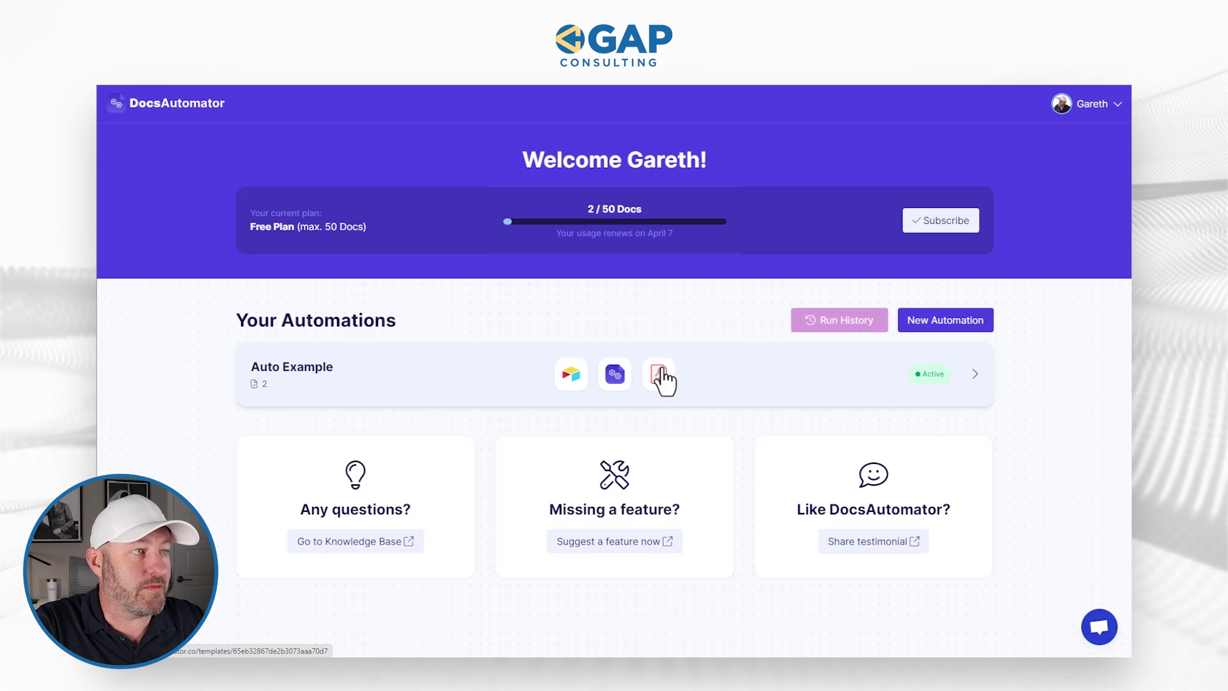
Look through the Auto Example automation's settings and return to the dashboard's Subscribe option
click(976, 378)
scroll(723, 440, down, 10)
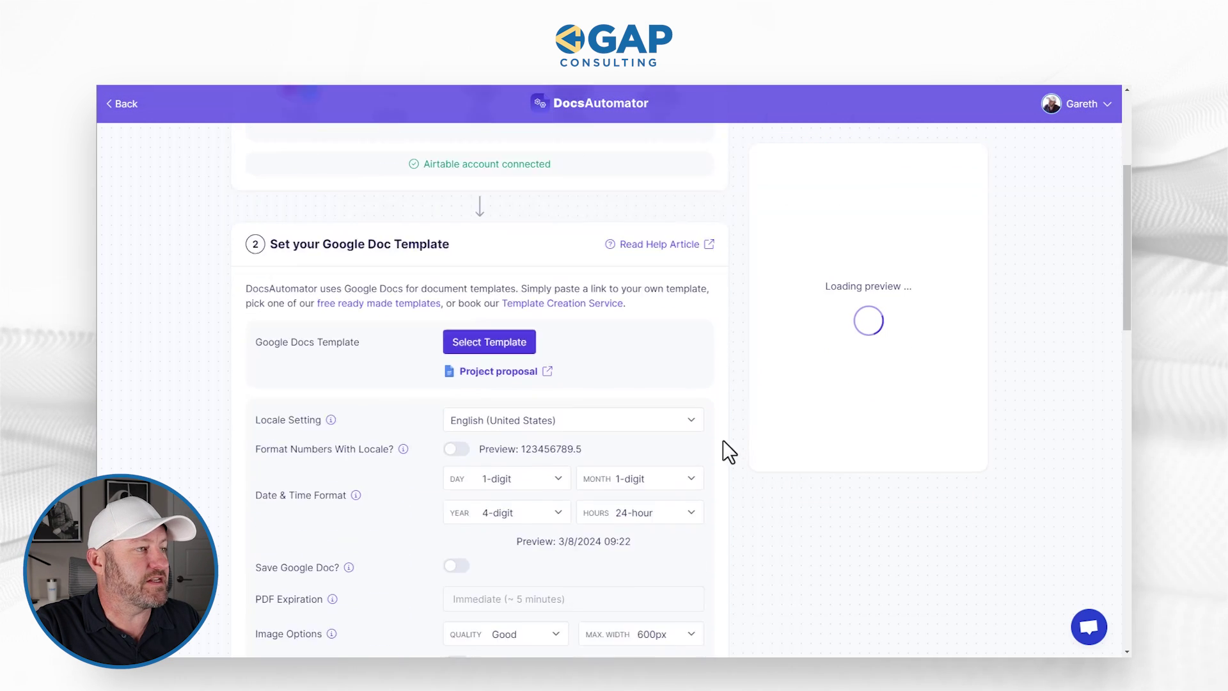
scroll(716, 469, up, 9)
scroll(665, 390, up, 2)
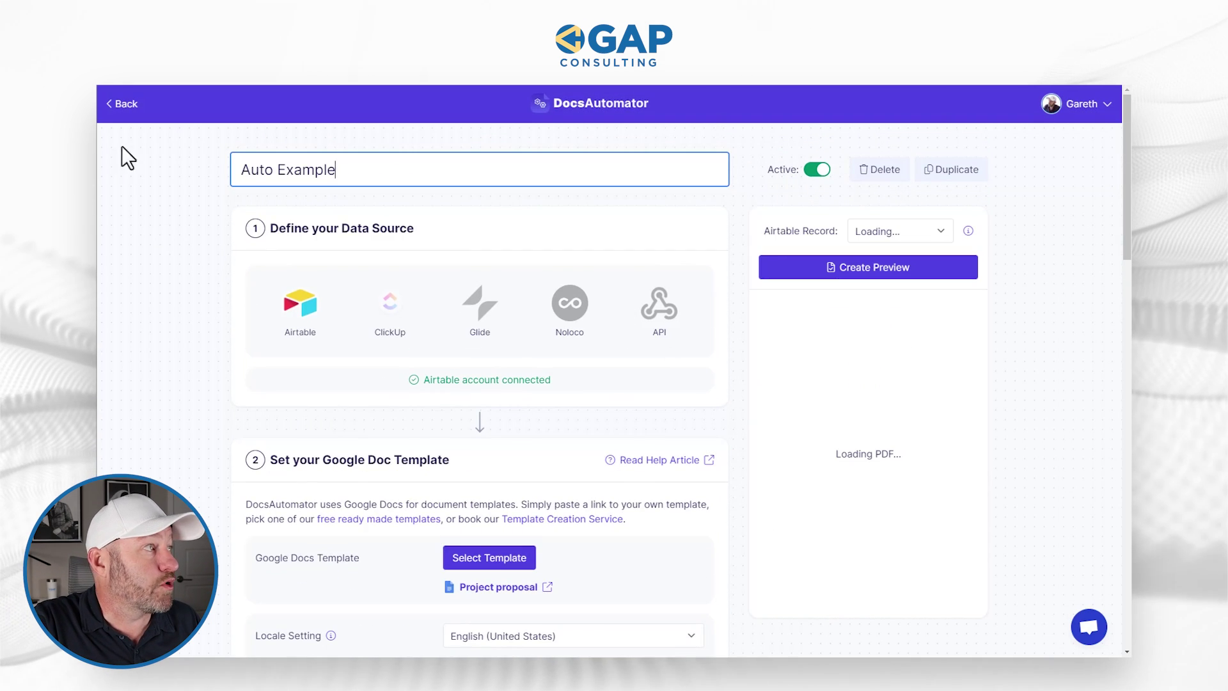
click(125, 105)
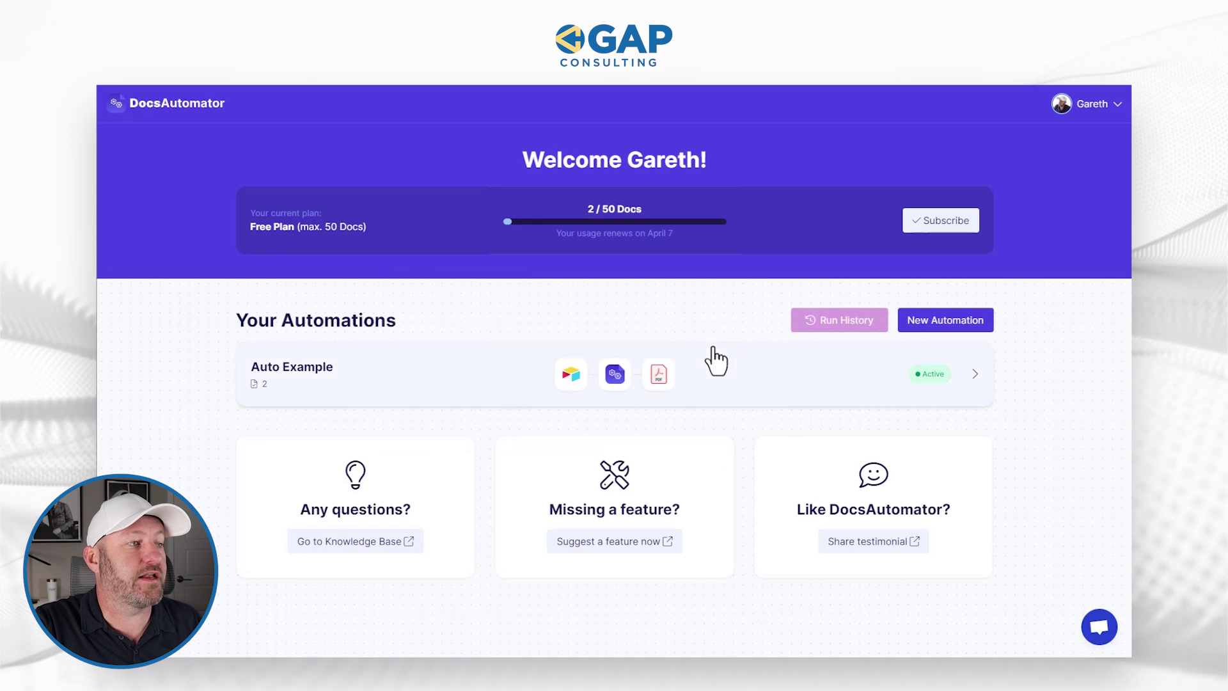
click(945, 222)
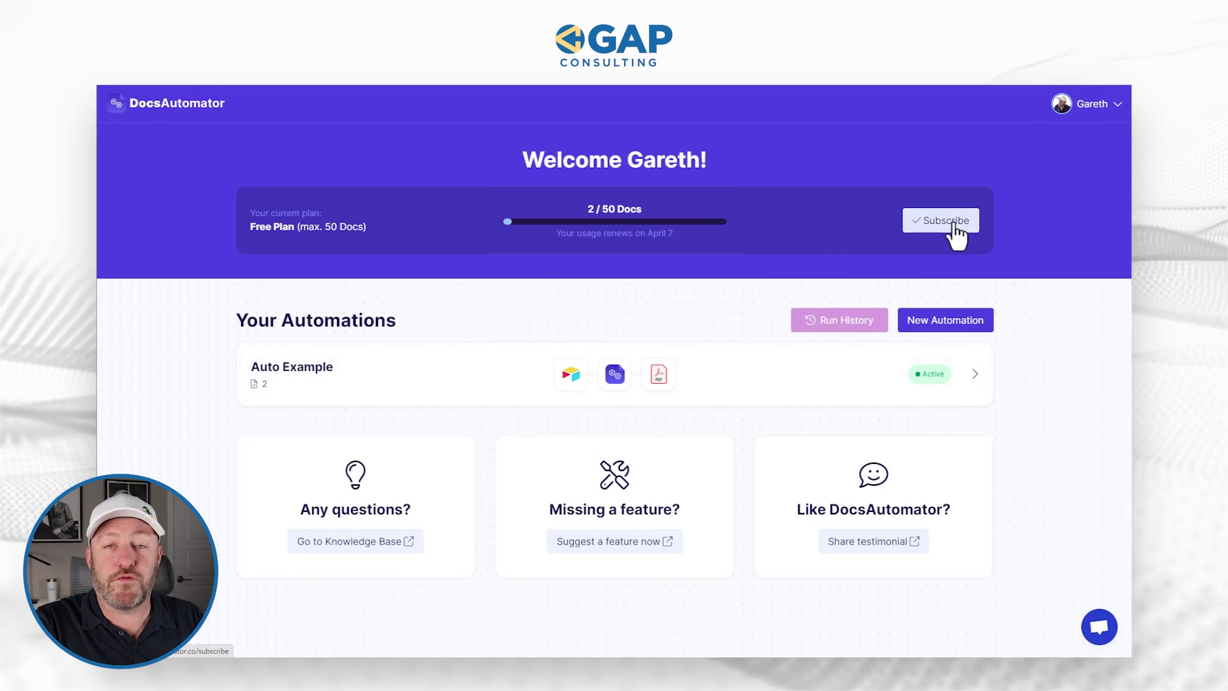